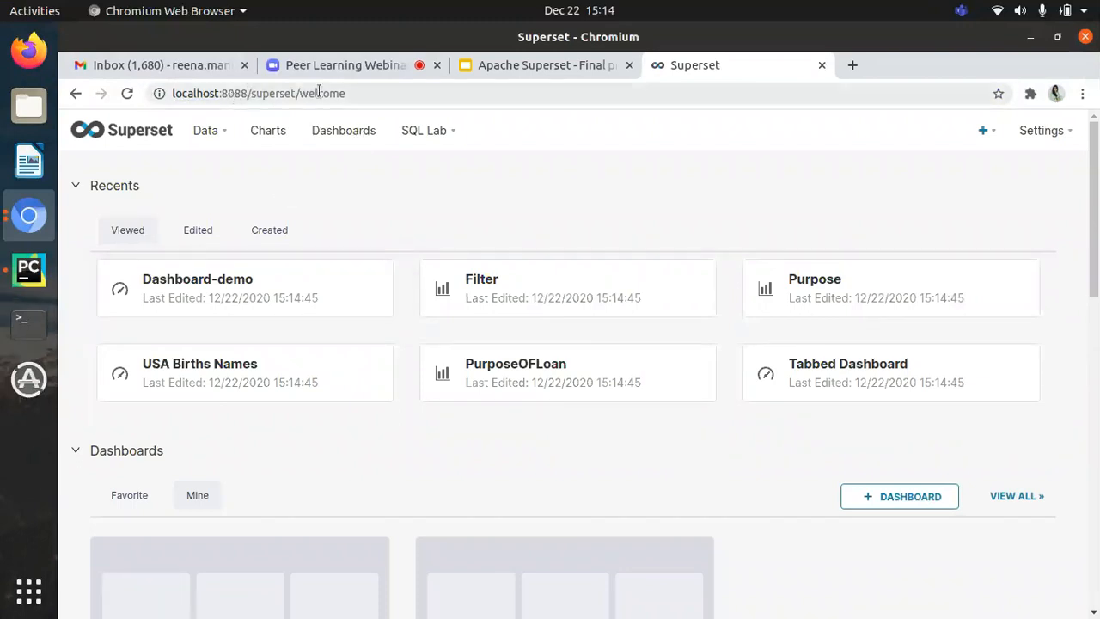
# Step: Open the list of security roles from the Superset settings
pyautogui.click(213, 136)
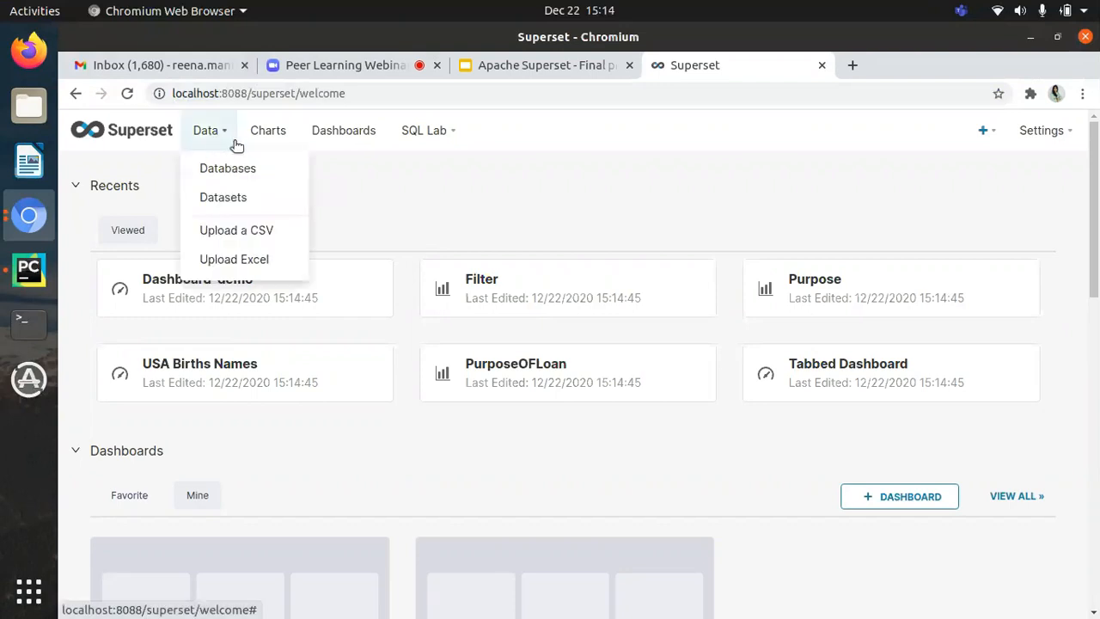
pyautogui.click(219, 134)
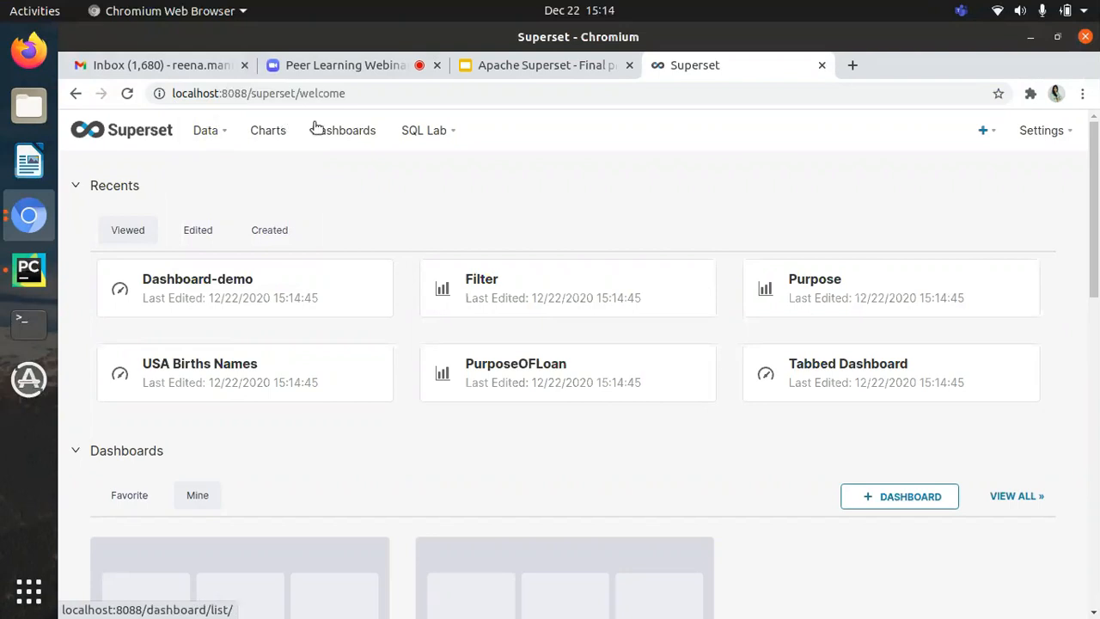
pyautogui.click(1082, 137)
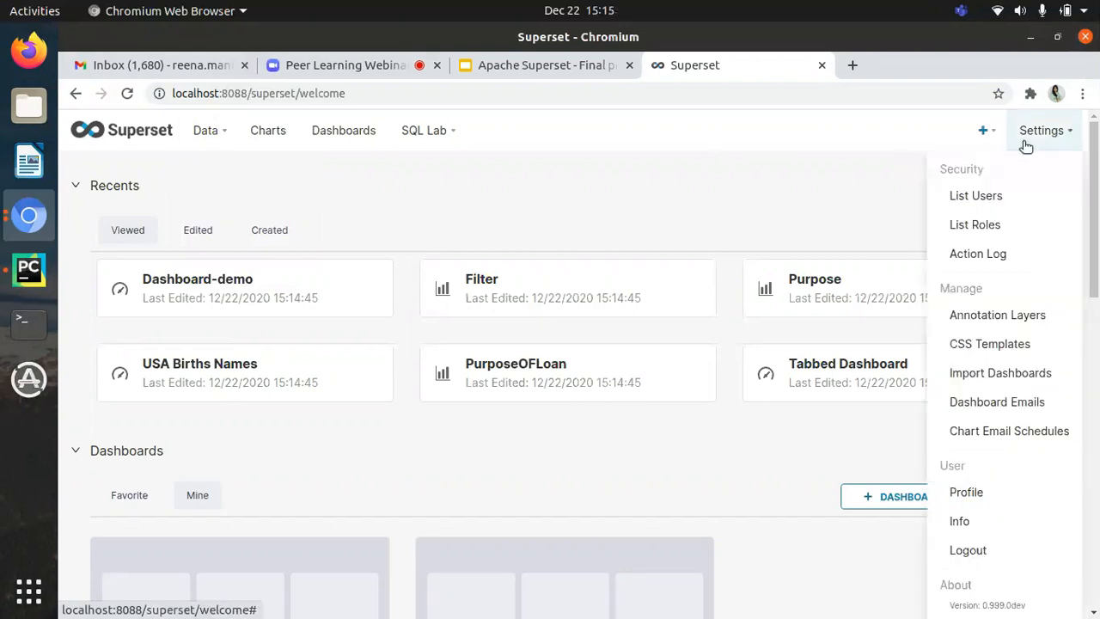
pyautogui.click(980, 224)
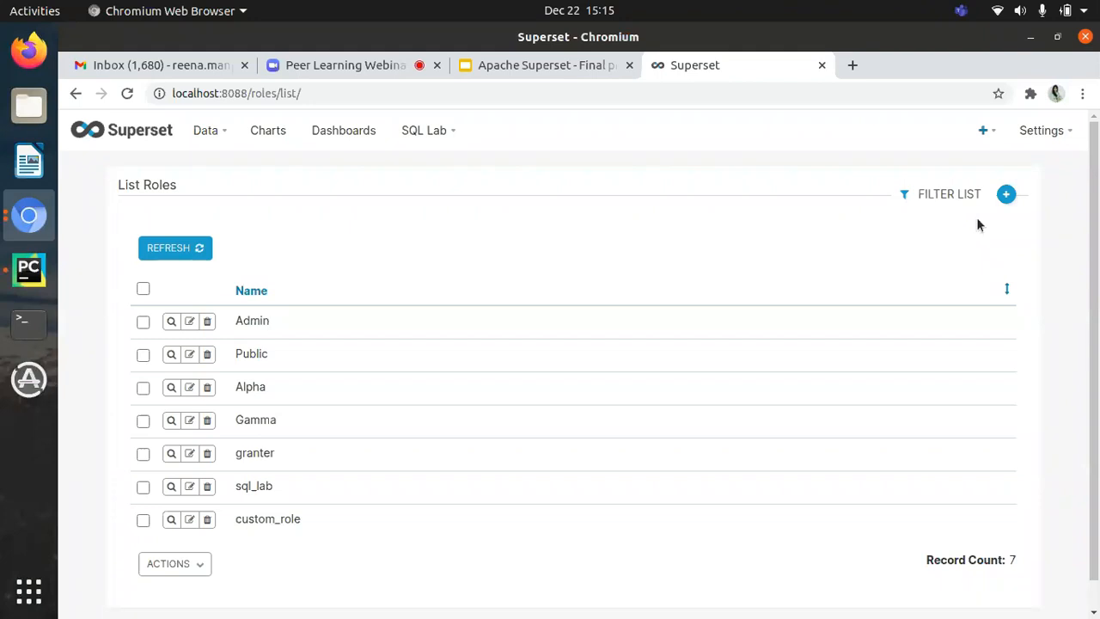
pyautogui.scroll(-1, 771, 260)
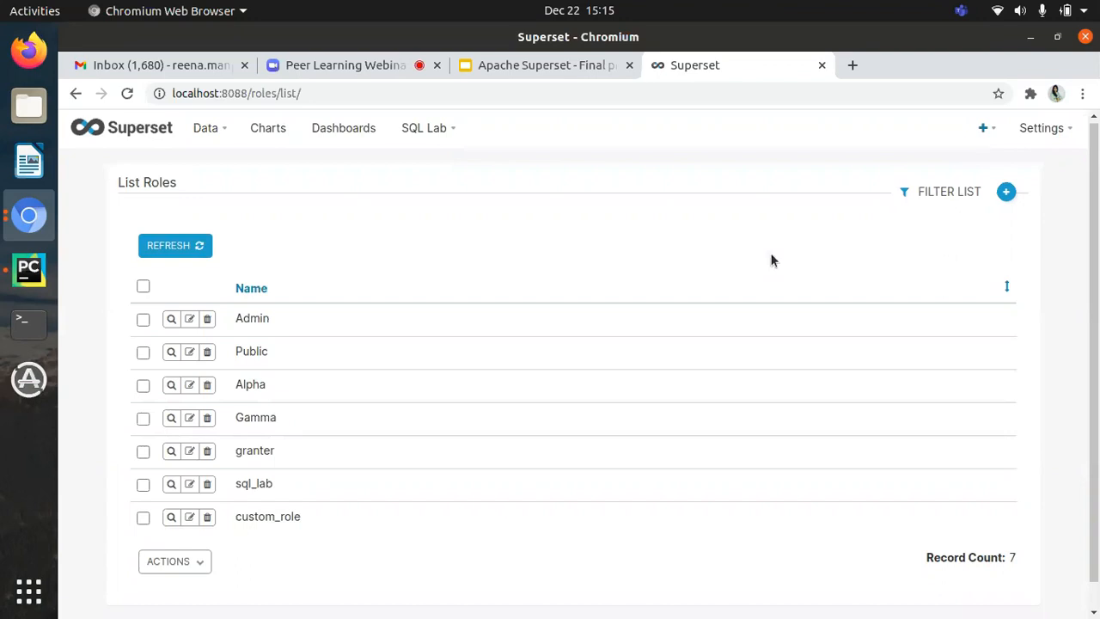
pyautogui.scroll(-1, 423, 286)
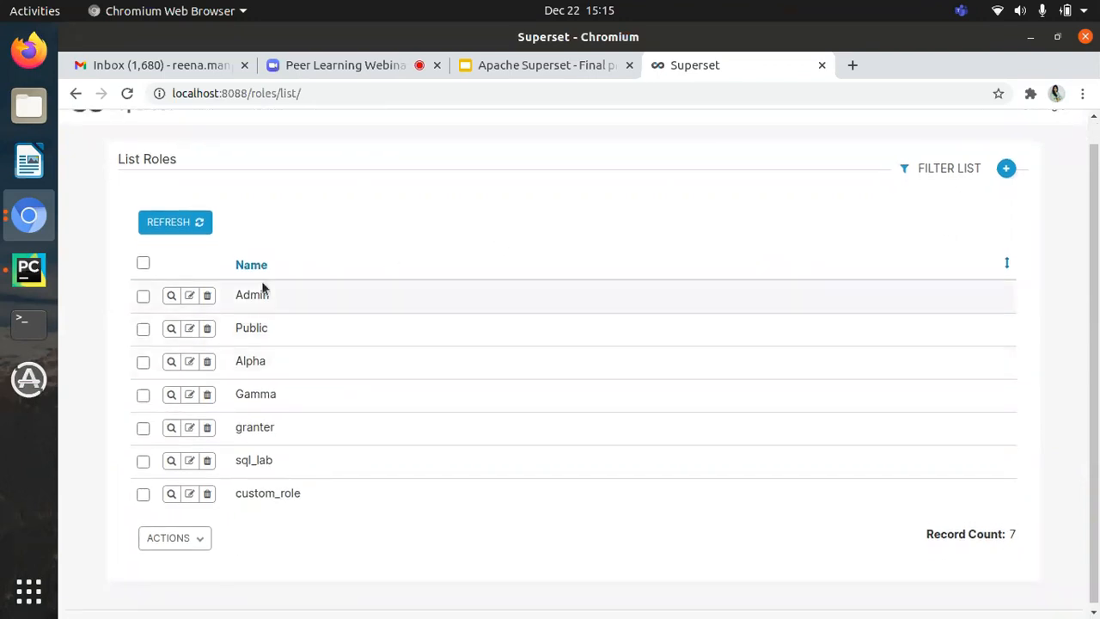
# Step: Examine the permissions granted to the Admin role and return to the roles list
pyautogui.click(174, 296)
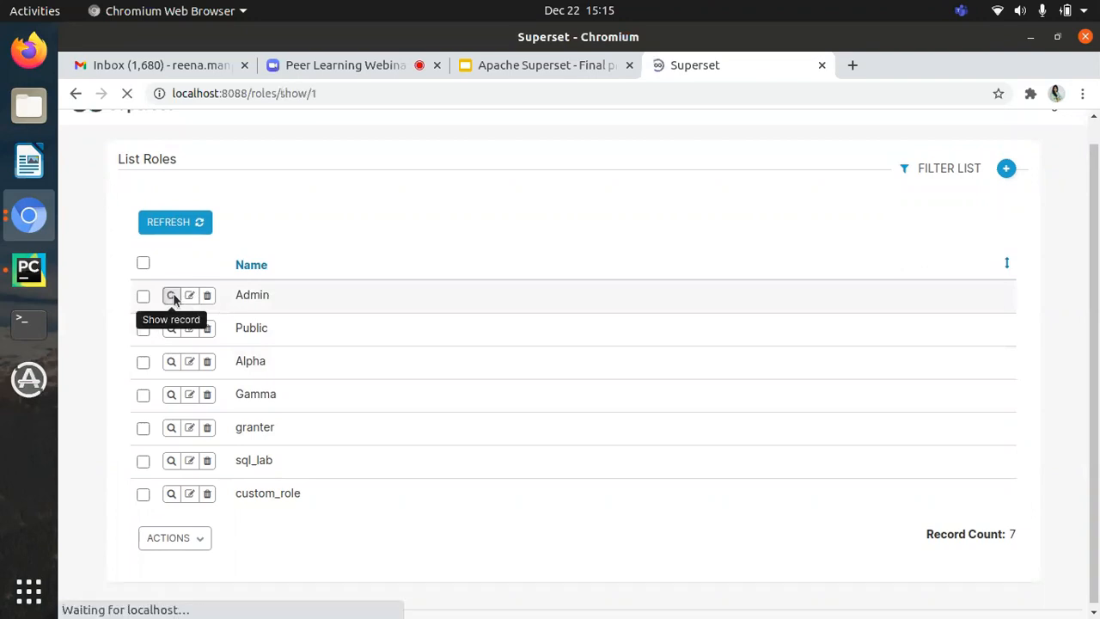
pyautogui.scroll(-2, 355, 335)
pyautogui.scroll(-3, 355, 335)
pyautogui.scroll(-5, 355, 335)
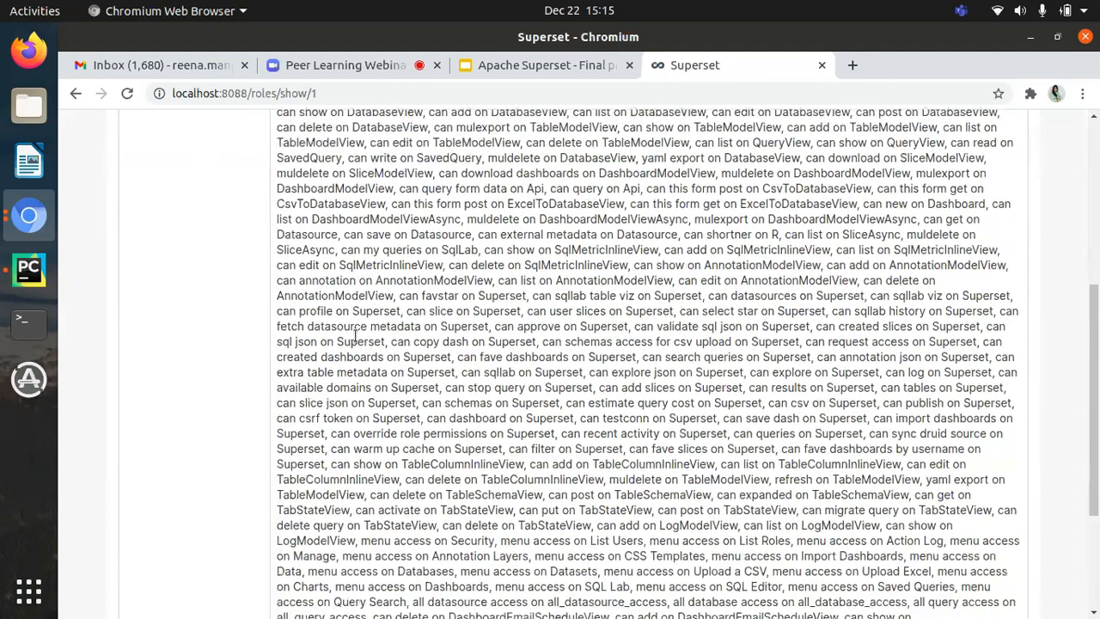
pyautogui.scroll(1, 355, 336)
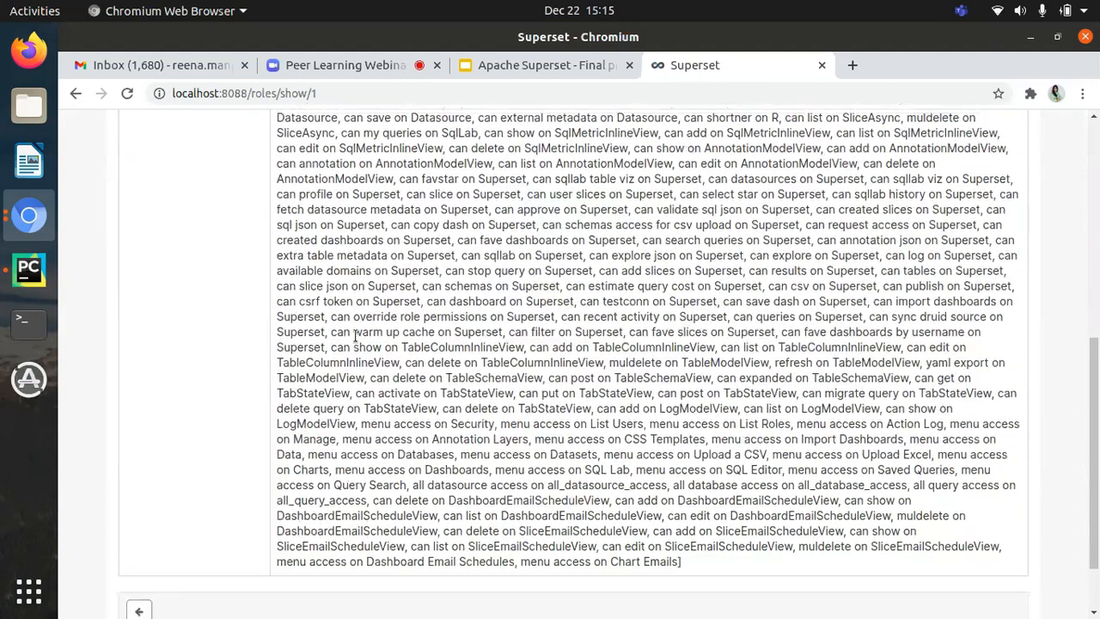
pyautogui.scroll(9, 609, 391)
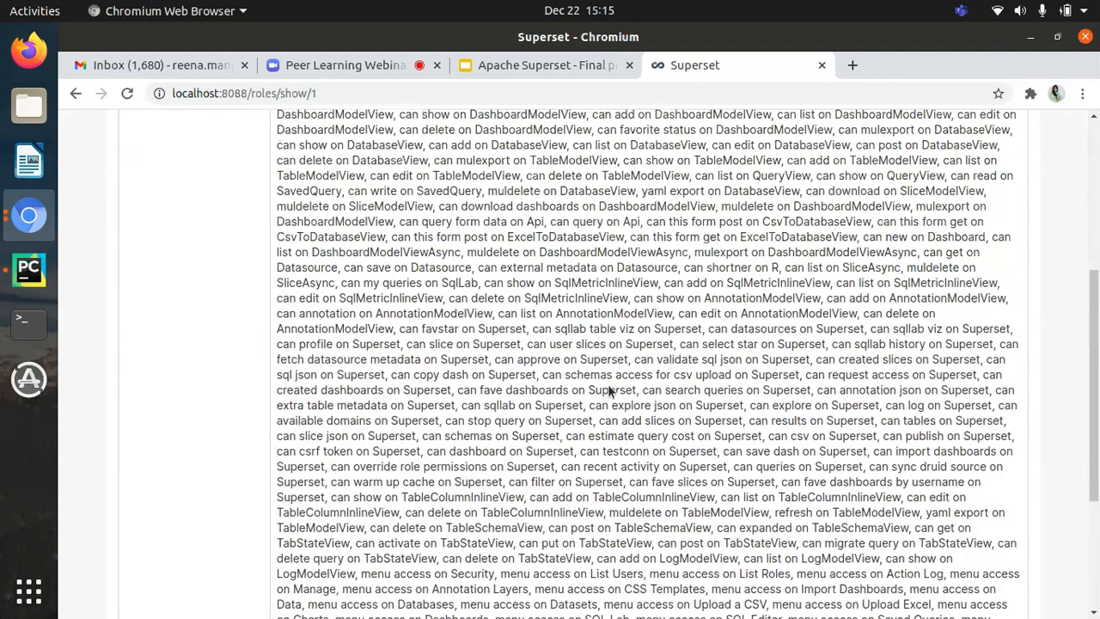
pyautogui.scroll(2, 608, 387)
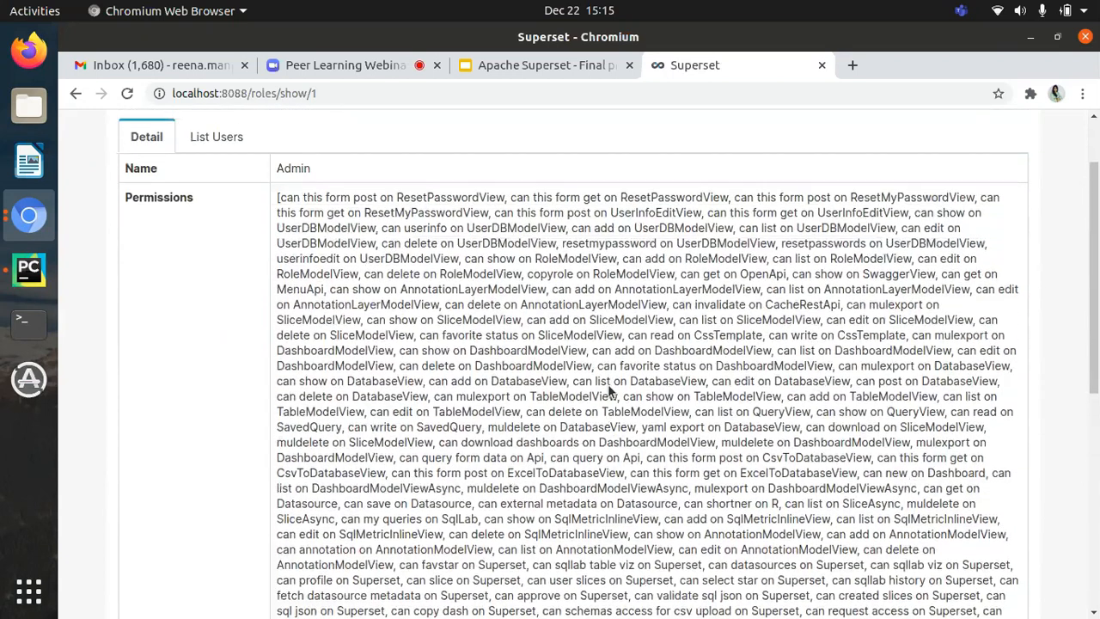
pyautogui.click(75, 93)
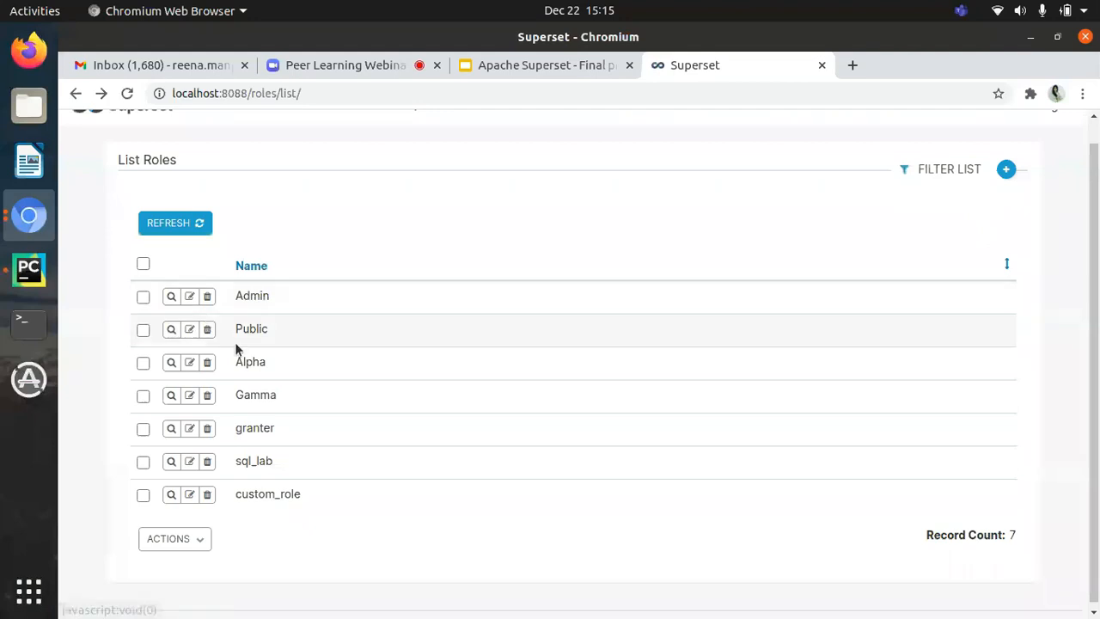
# Step: Examine the permissions granted to the Alpha role and return to the roles list
pyautogui.click(171, 362)
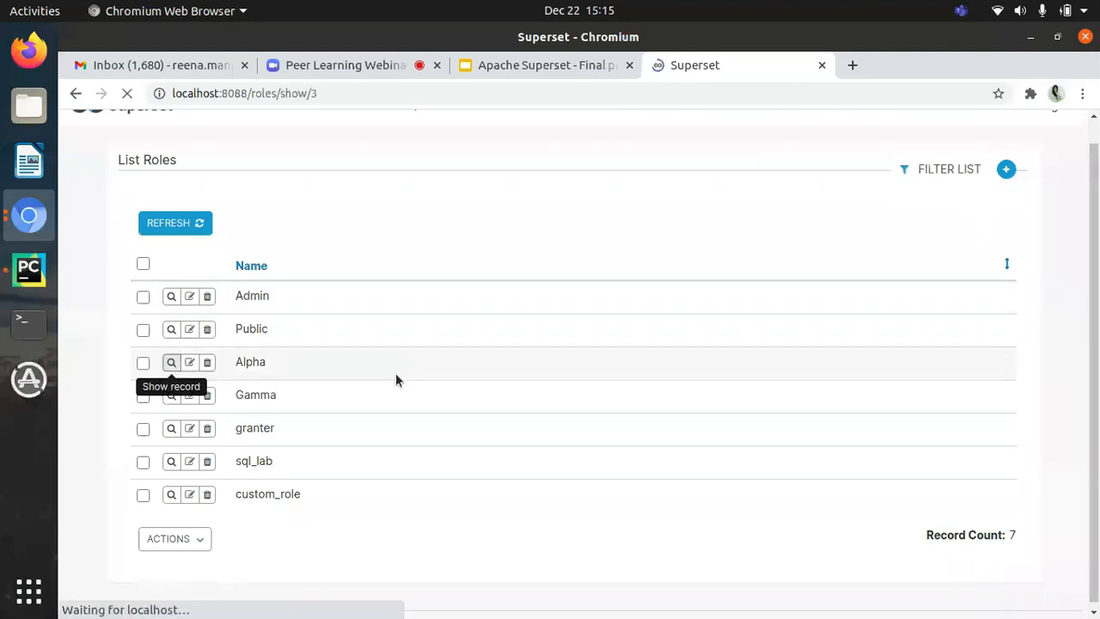
pyautogui.scroll(-3, 396, 374)
pyautogui.scroll(-3, 396, 375)
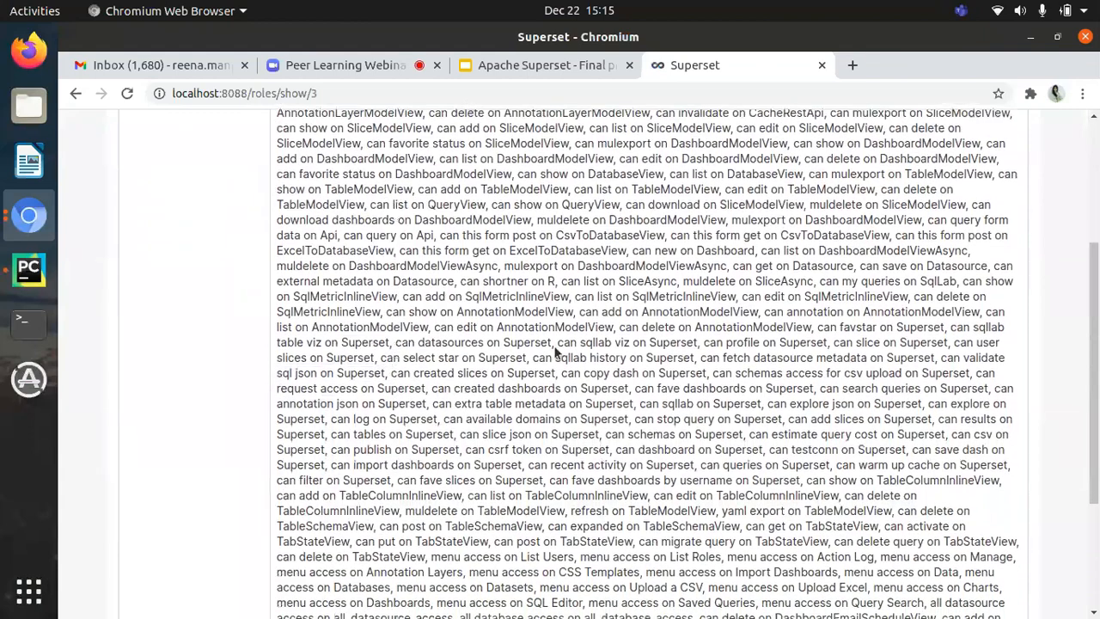
pyautogui.scroll(-3, 563, 353)
pyautogui.scroll(9, 562, 353)
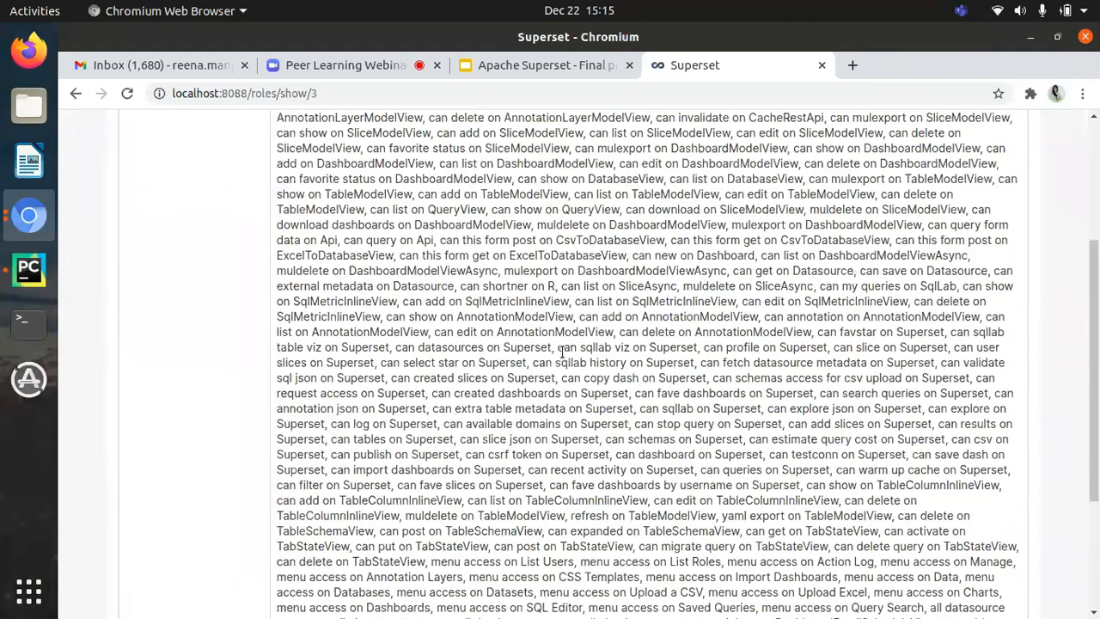
pyautogui.click(75, 94)
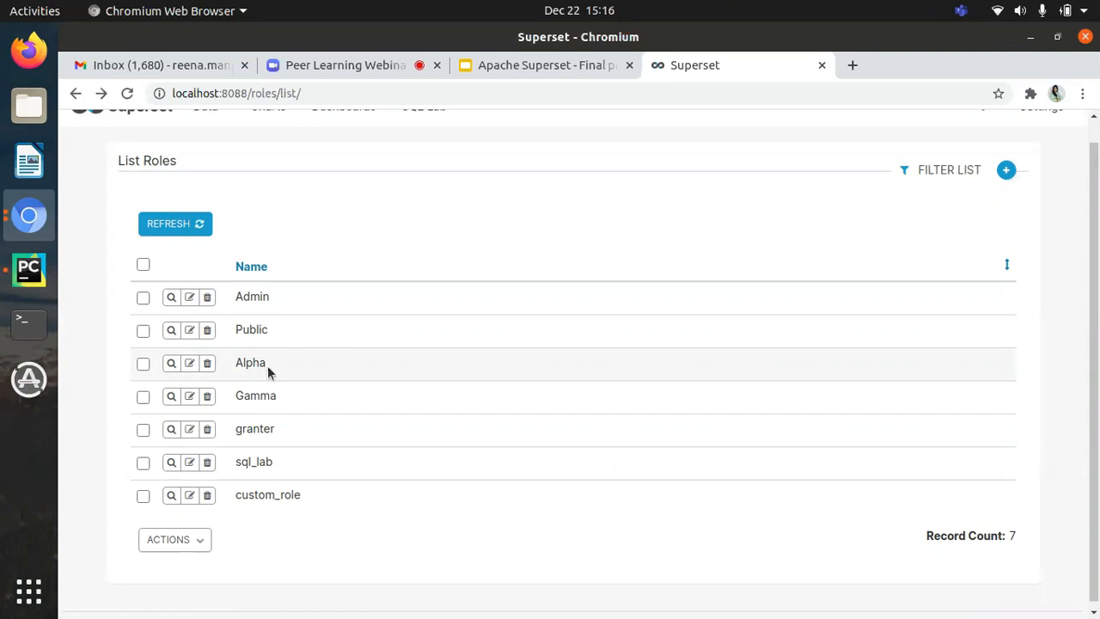
# Step: Examine the permissions granted to the Gamma role and return to the roles list
pyautogui.click(171, 396)
pyautogui.scroll(-2, 366, 368)
pyautogui.scroll(-2, 365, 368)
pyautogui.scroll(-2, 366, 368)
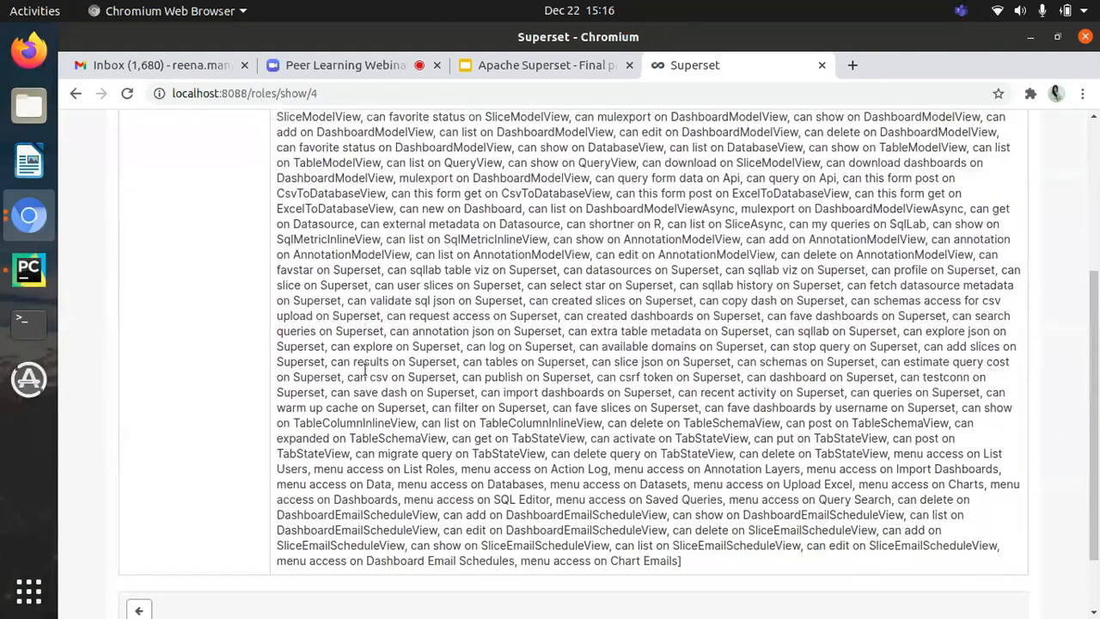
pyautogui.scroll(5, 365, 368)
pyautogui.scroll(-2, 365, 367)
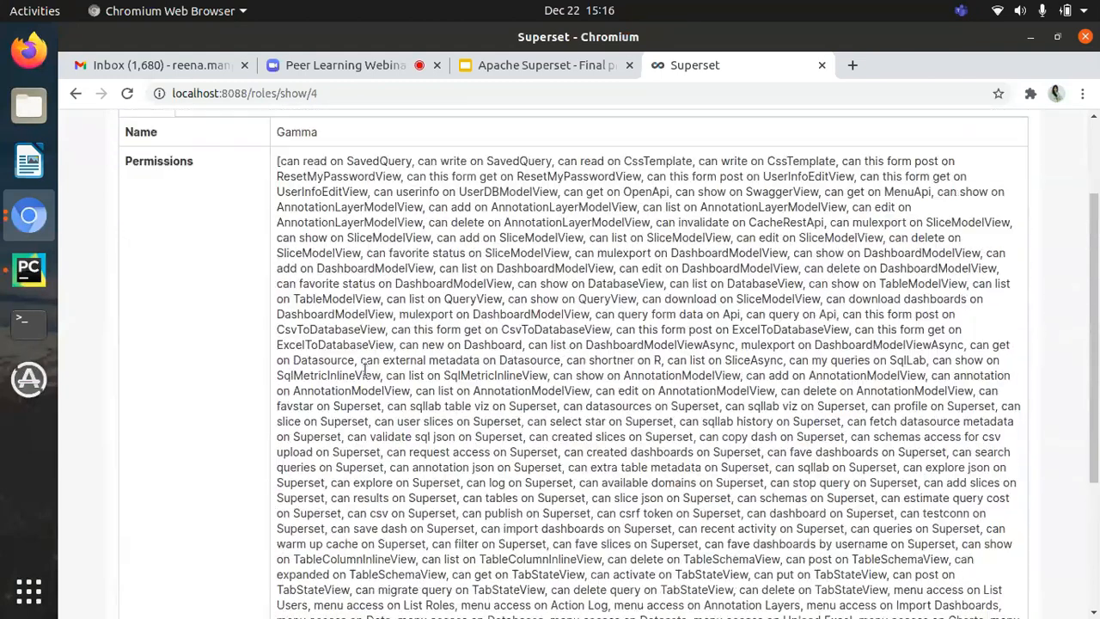
pyautogui.scroll(1, 255, 340)
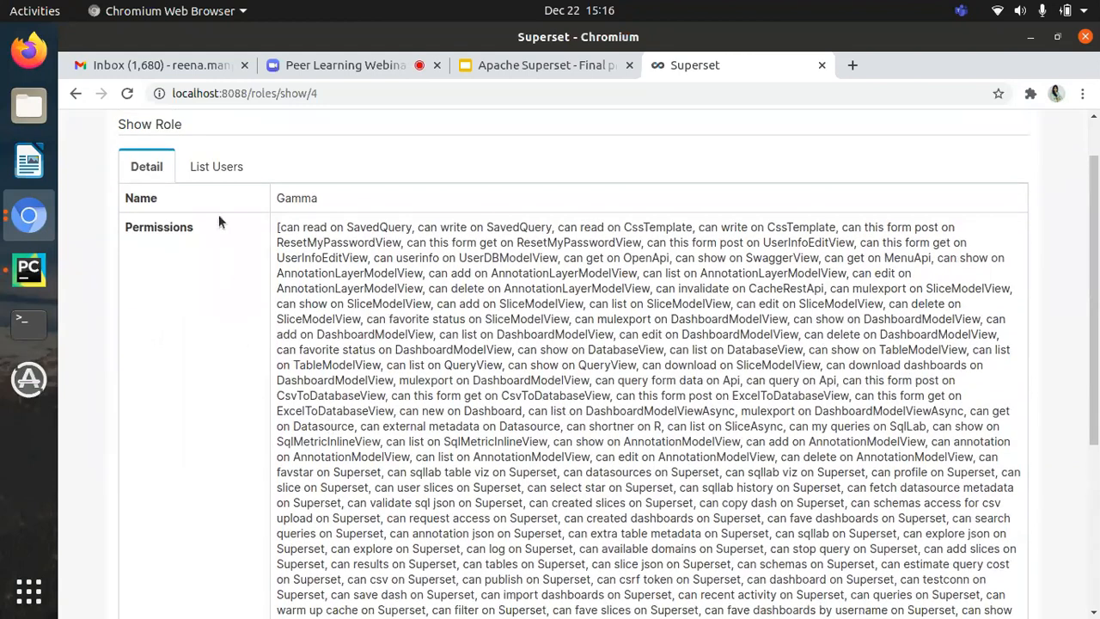
pyautogui.scroll(-1, 204, 258)
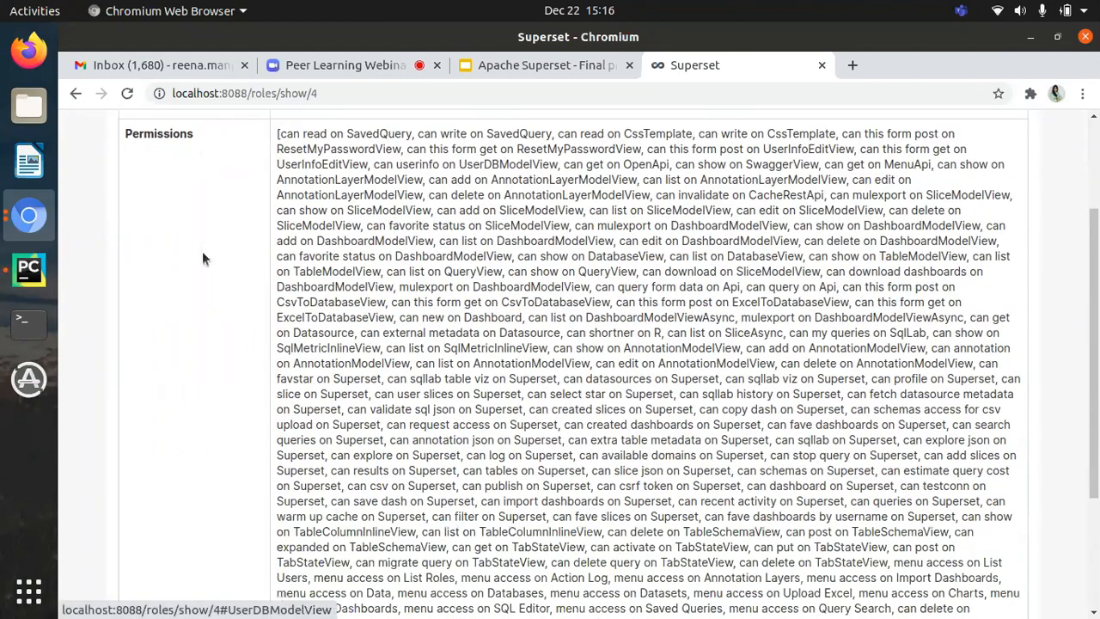
pyautogui.scroll(2, 202, 257)
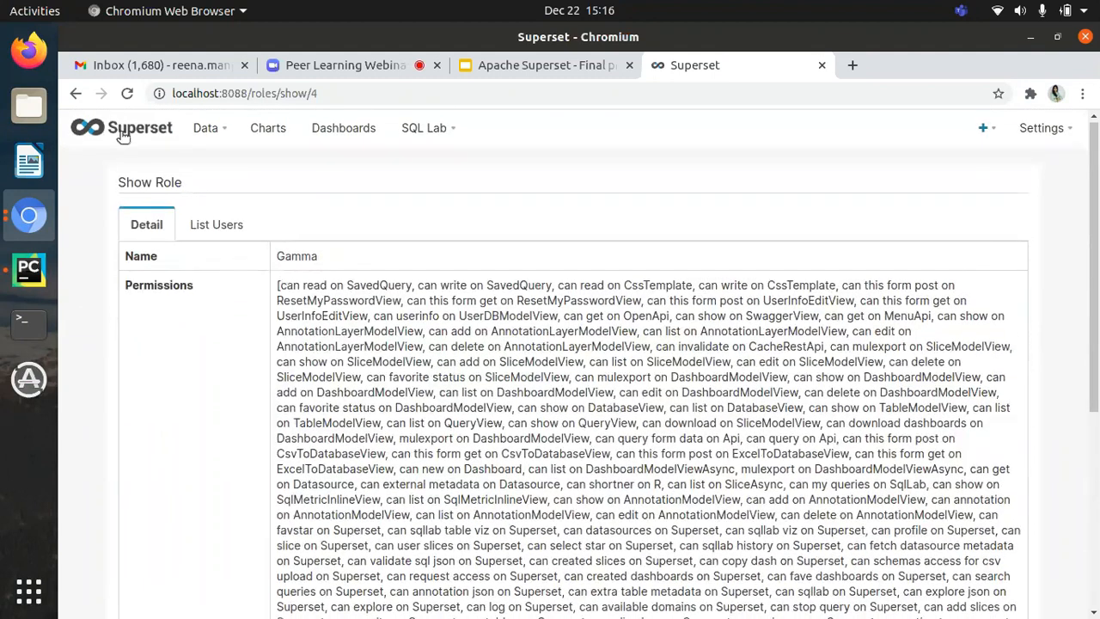
pyautogui.click(76, 93)
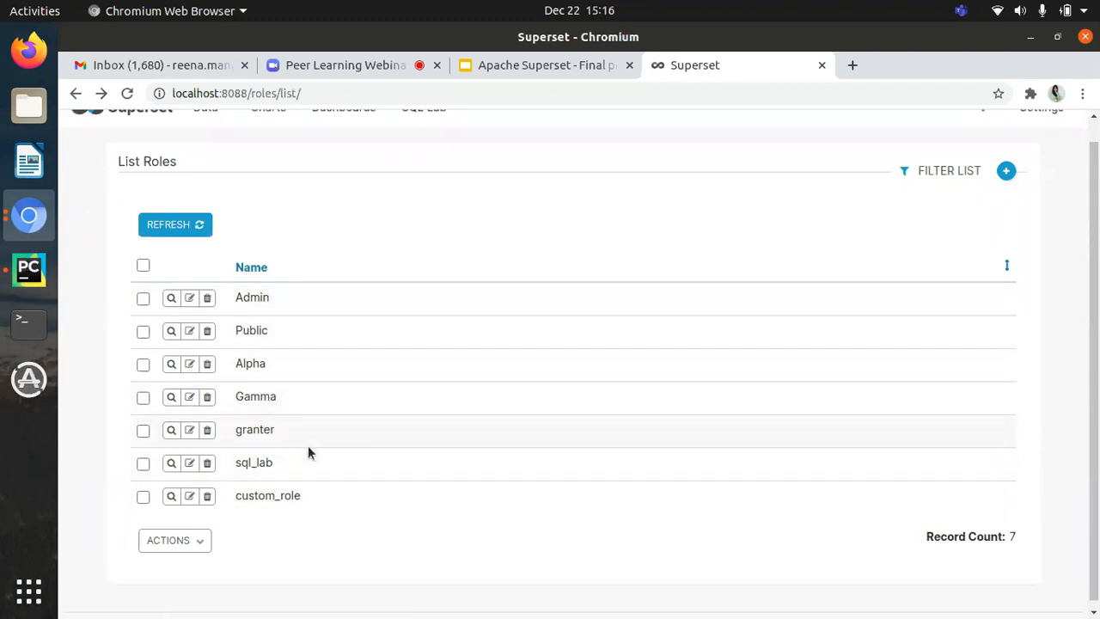
# Step: Check the permissions of the sql_lab role and the Public role, returning to the roles list
pyautogui.click(171, 462)
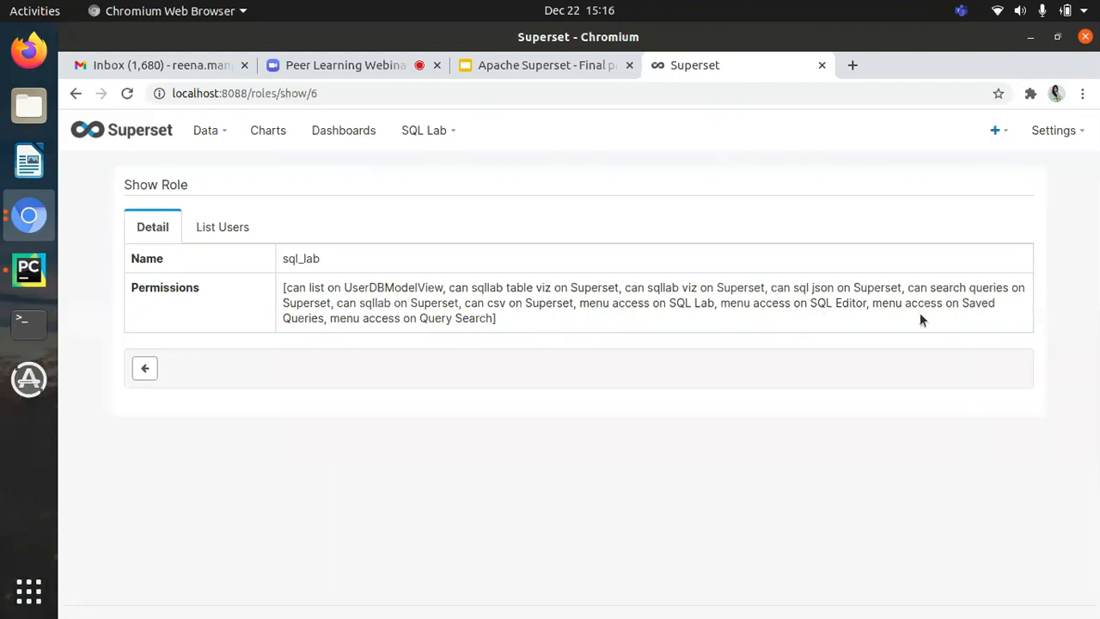
pyautogui.click(74, 98)
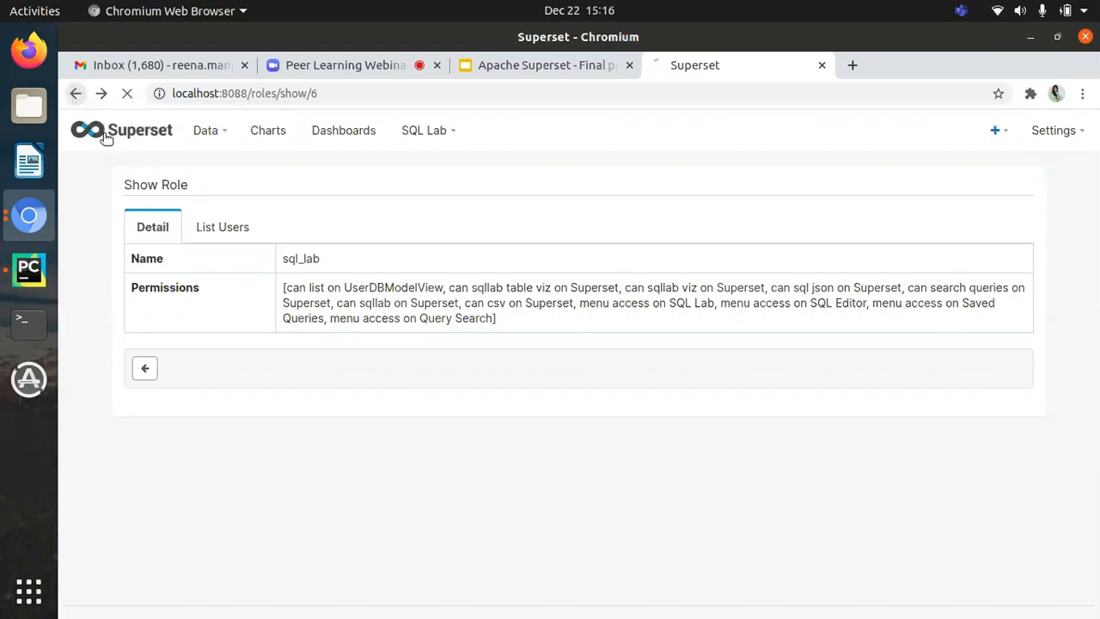
pyautogui.scroll(-1, 183, 327)
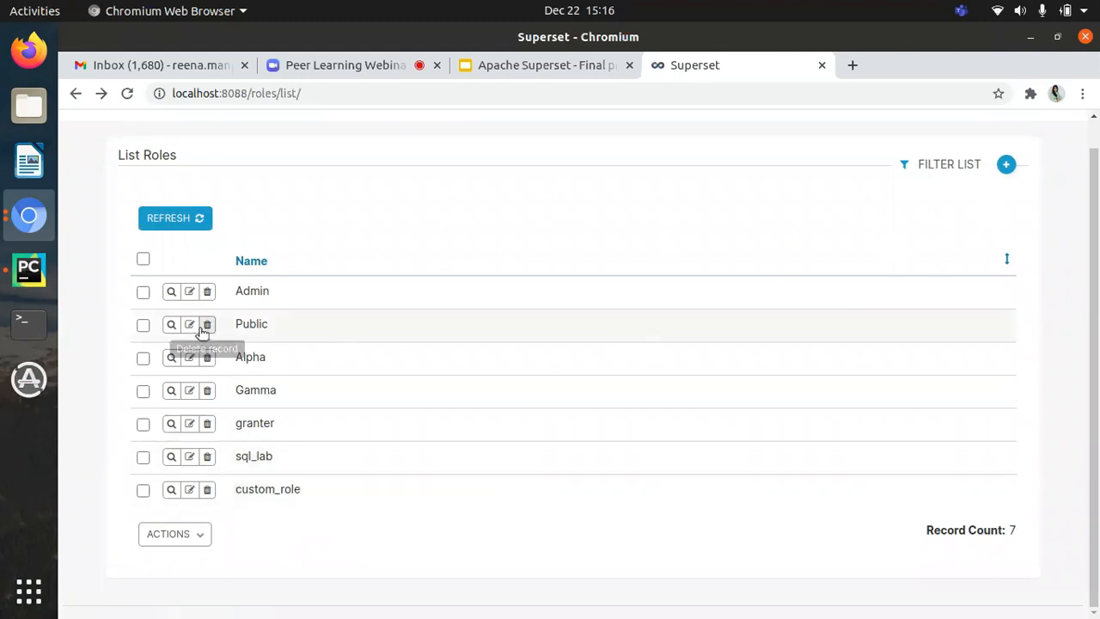
pyautogui.click(172, 325)
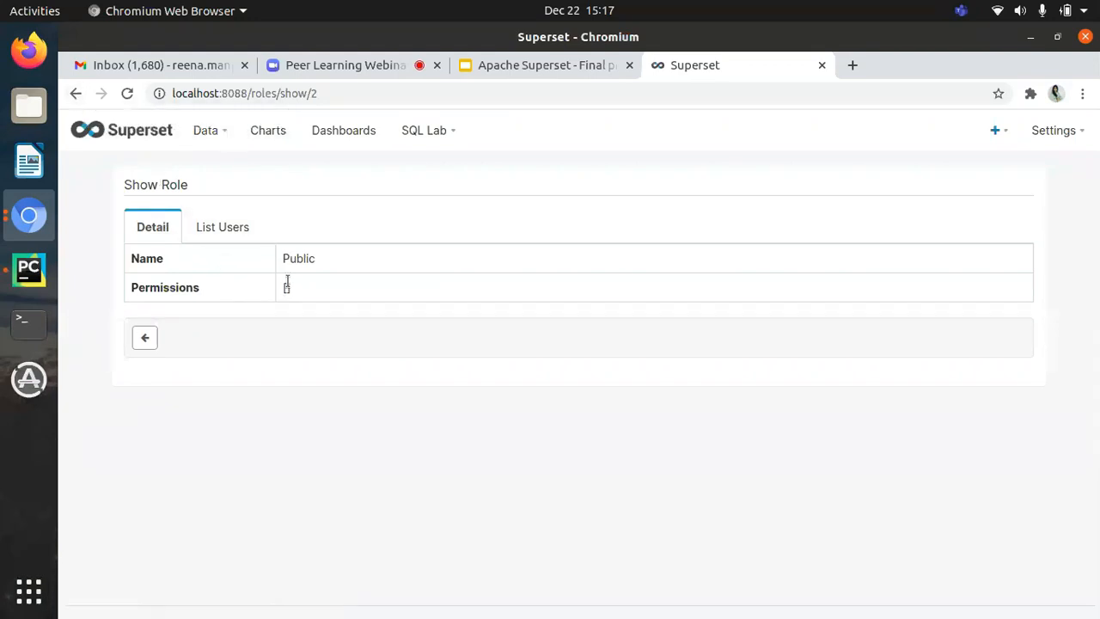
pyautogui.click(74, 94)
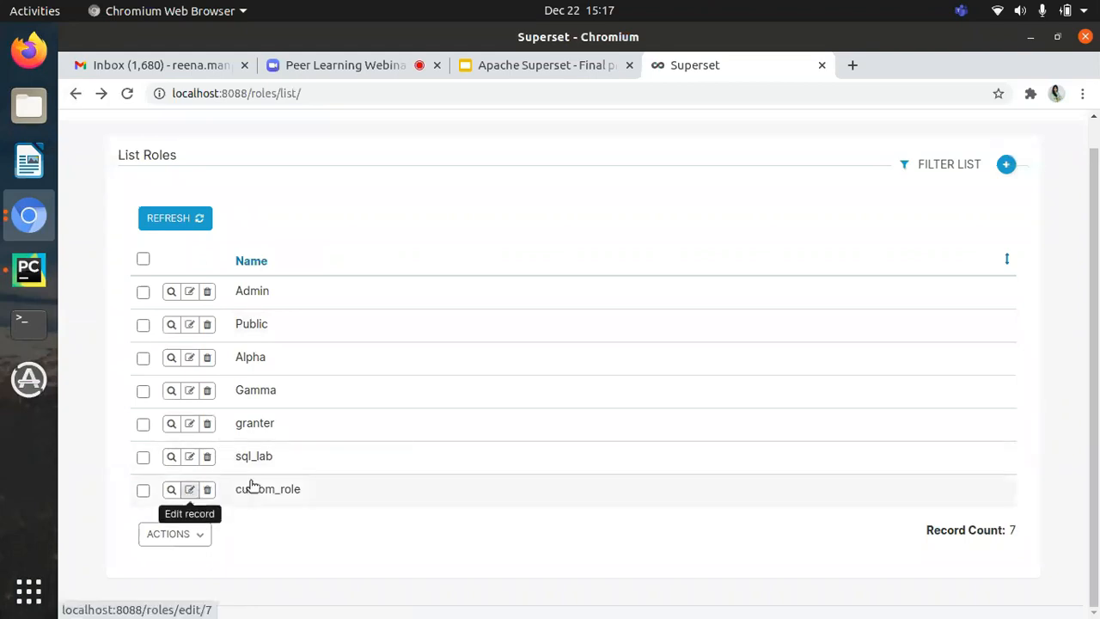
# Step: Start adding a new role and name it Custom_role1
pyautogui.click(1006, 164)
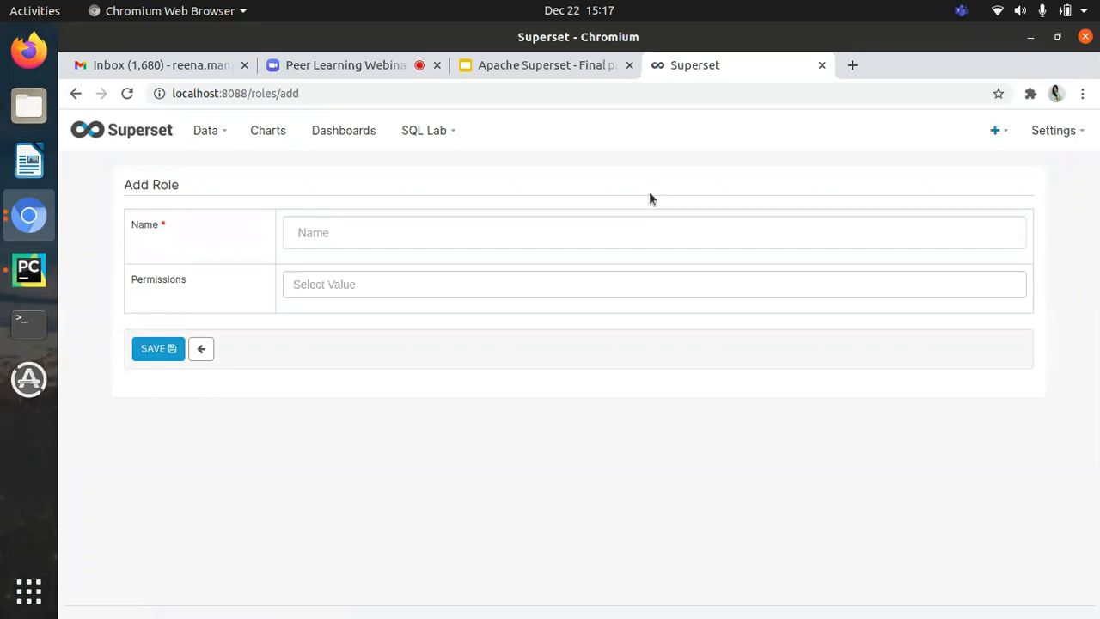
pyautogui.click(407, 240)
pyautogui.write('Cu')
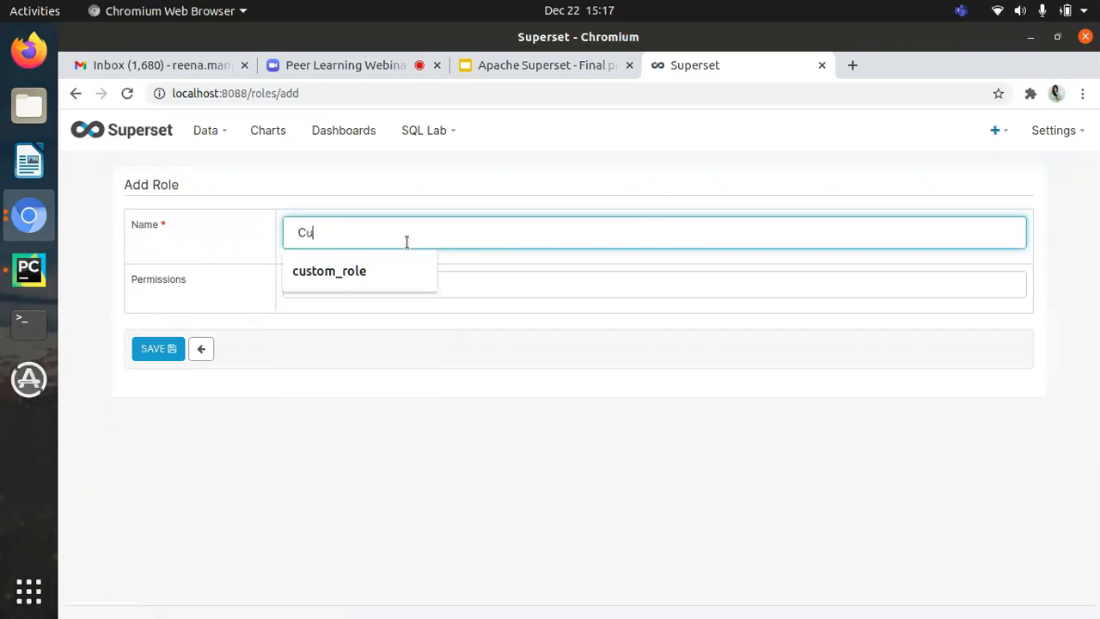
pyautogui.write('stom_role1')
# Step: Give the new role the permissions "can read on SavedQuery", "can this form get on ResetPasswordView" and "can this form get on ResetMyPasswordView", and save it
pyautogui.click(392, 277)
pyautogui.click(373, 291)
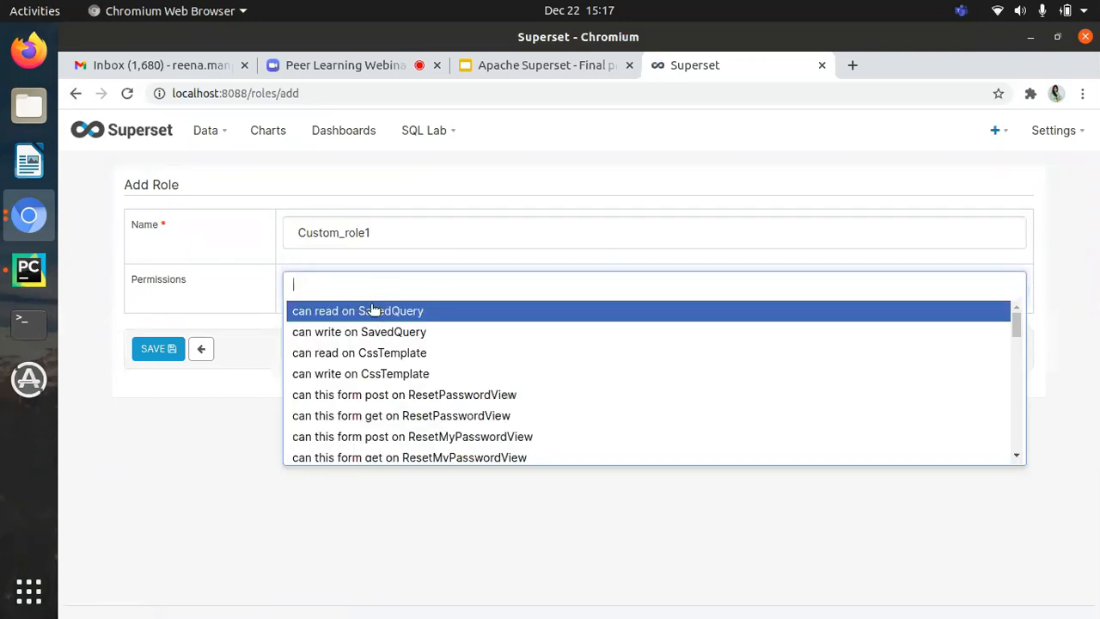
pyautogui.click(371, 309)
pyautogui.click(489, 280)
pyautogui.click(469, 374)
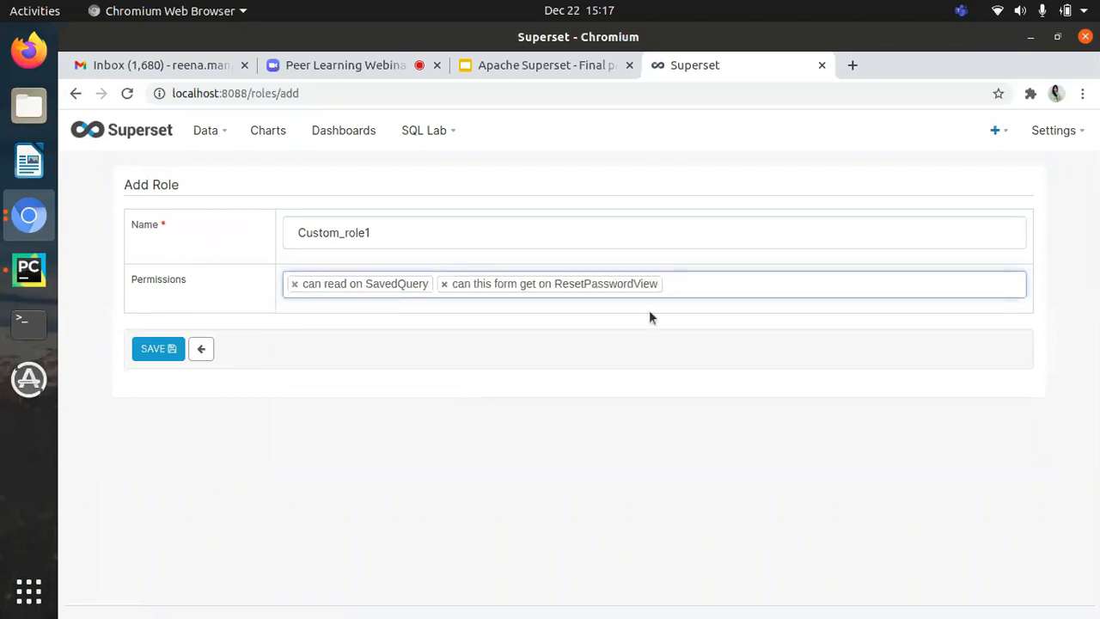
pyautogui.click(687, 288)
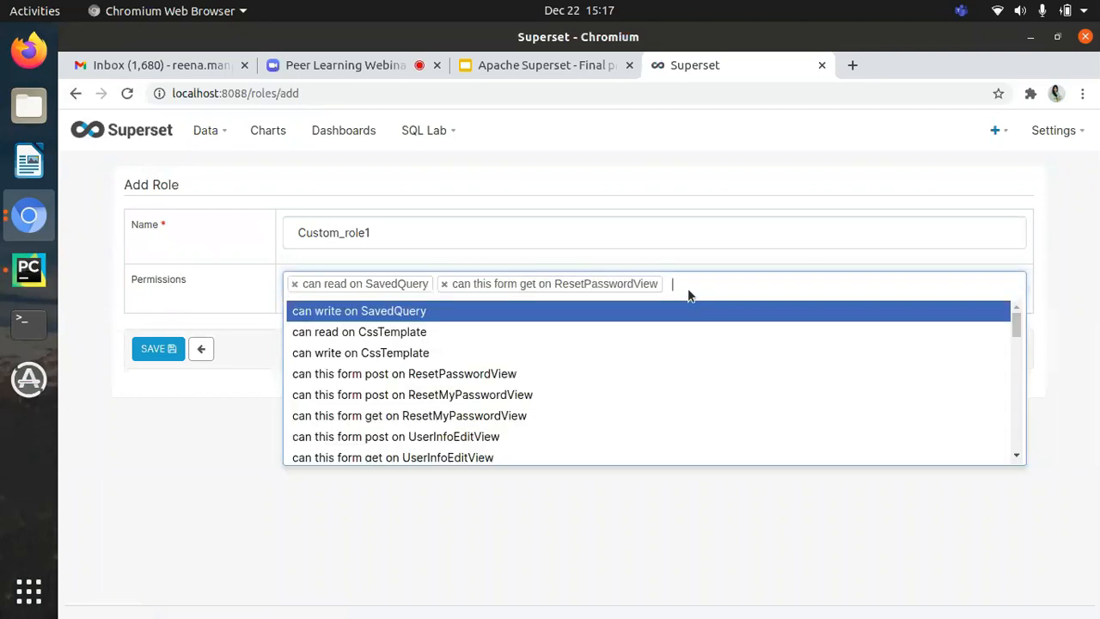
pyautogui.click(461, 414)
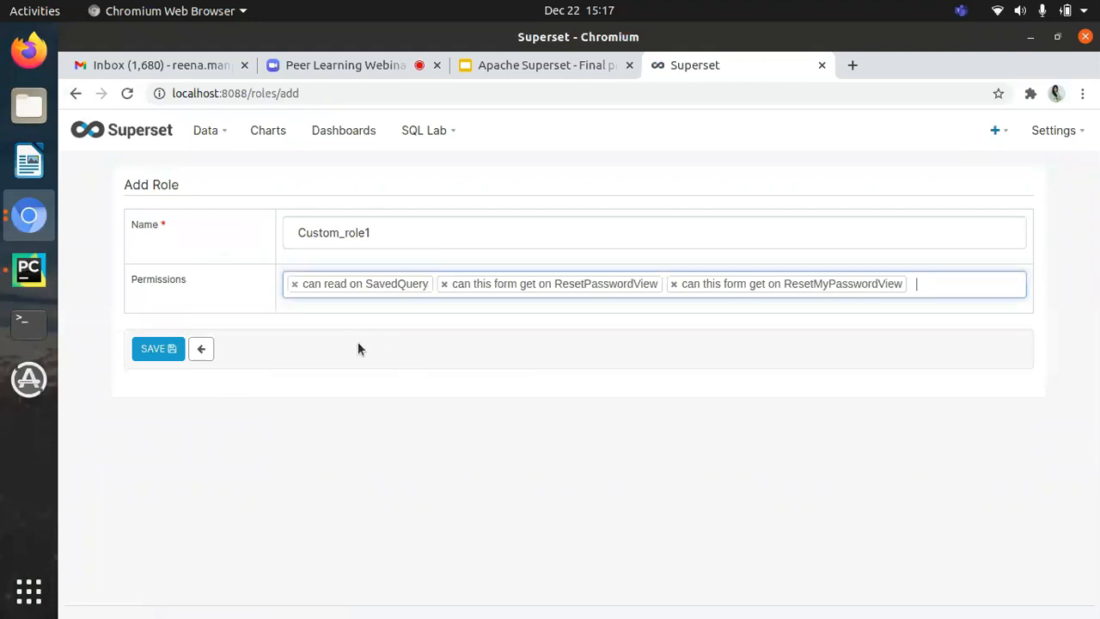
pyautogui.click(155, 351)
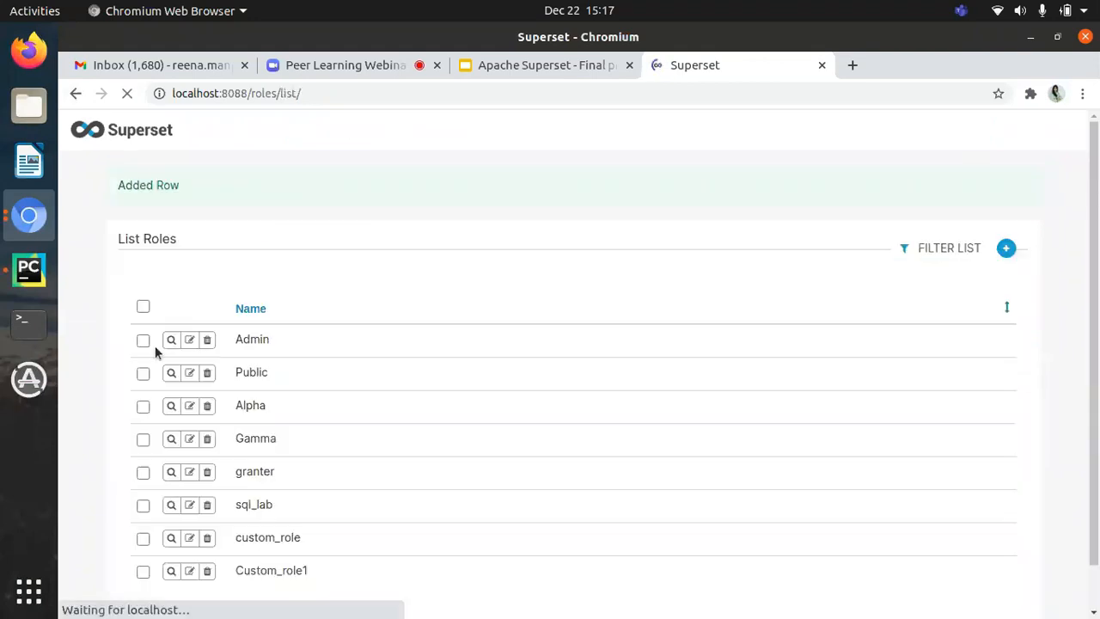
pyautogui.scroll(-2, 324, 274)
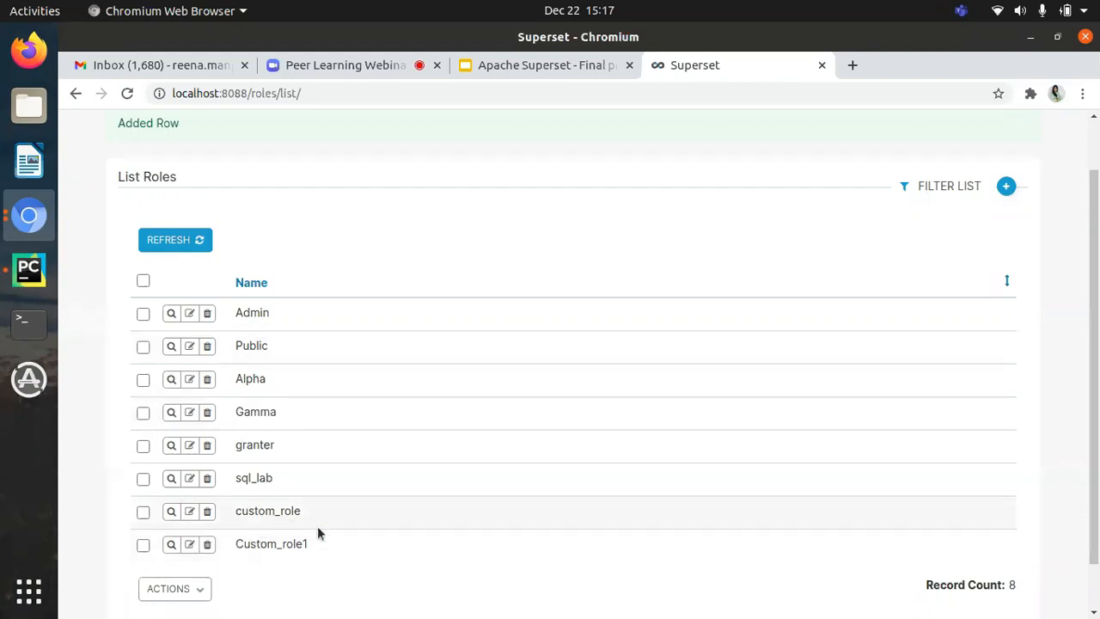
# Step: Check the roles list for the newly added role and open the charts list
pyautogui.scroll(-1, 462, 524)
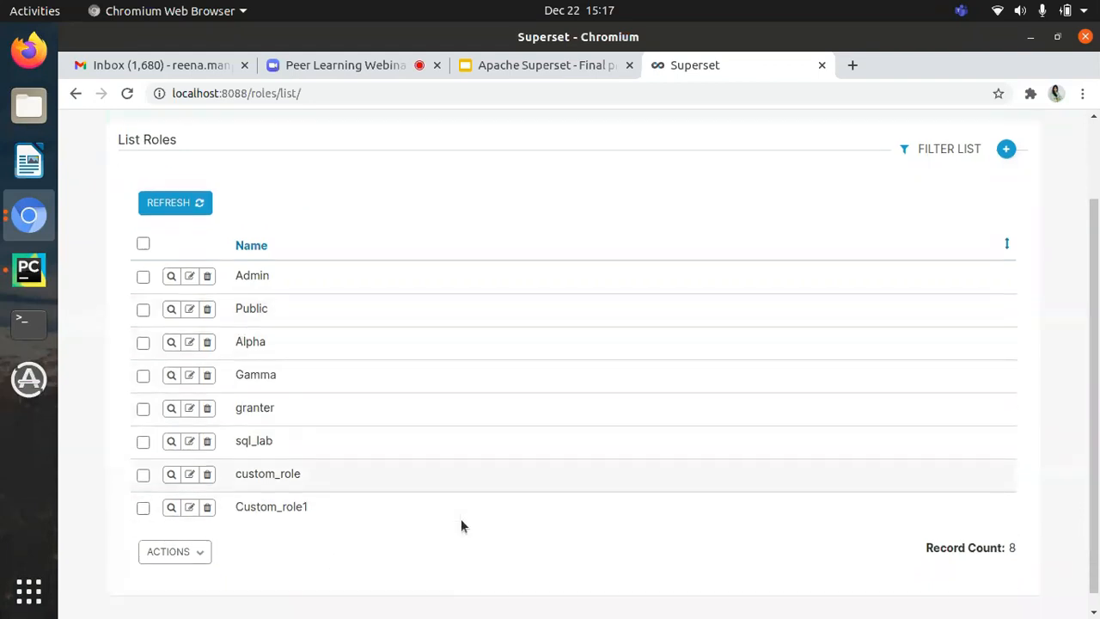
pyautogui.scroll(3, 468, 431)
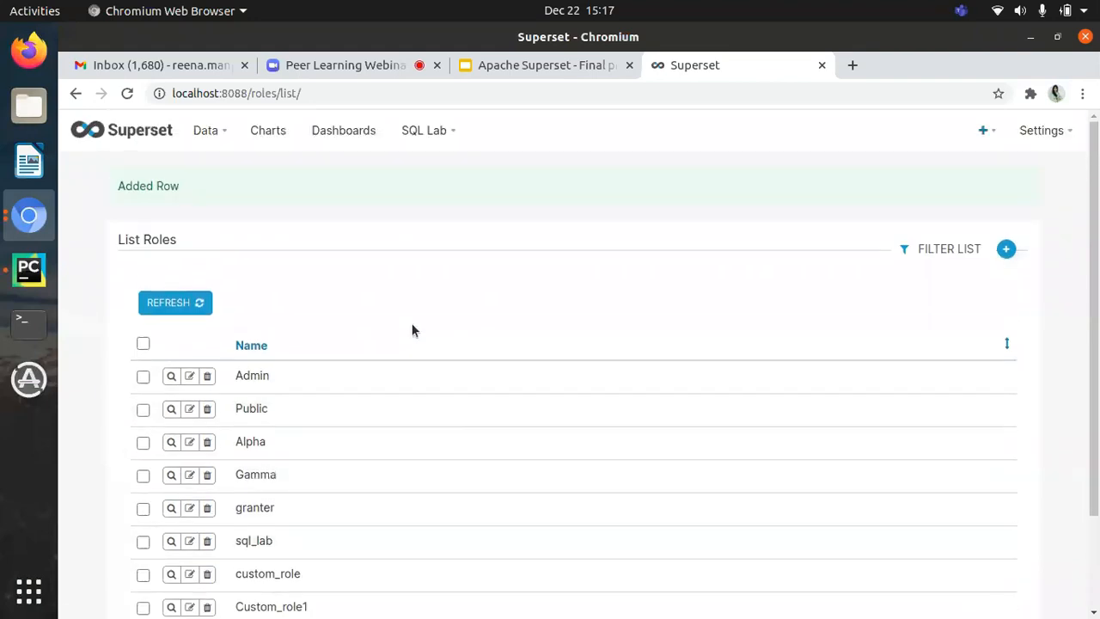
pyautogui.click(260, 137)
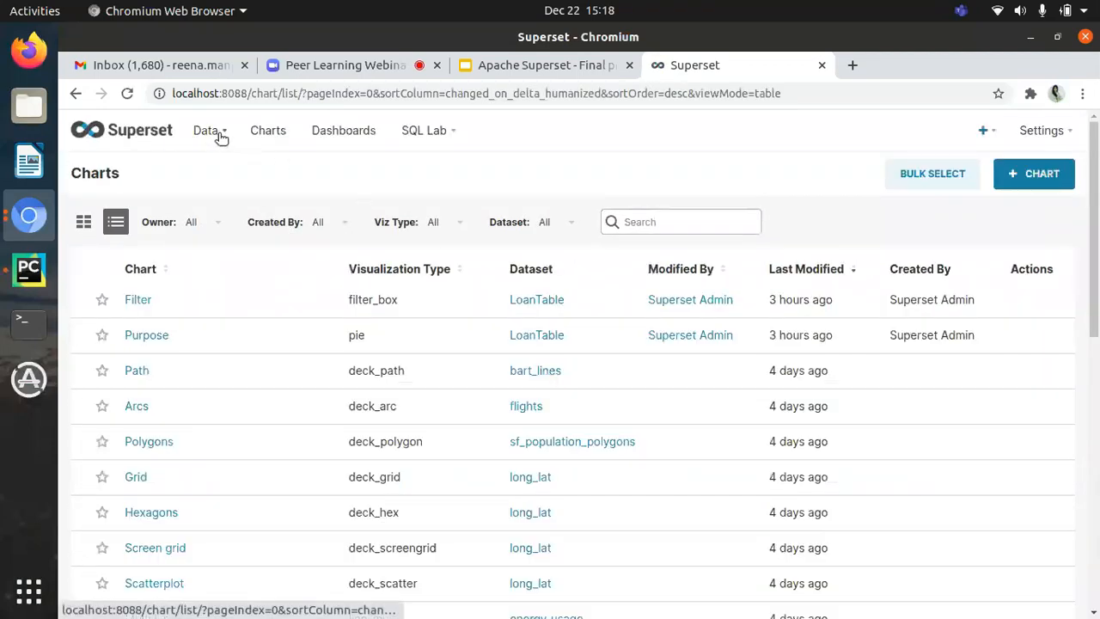
# Step: Look at the CSV upload form and the list of existing datasets
pyautogui.moveTo(218, 135)
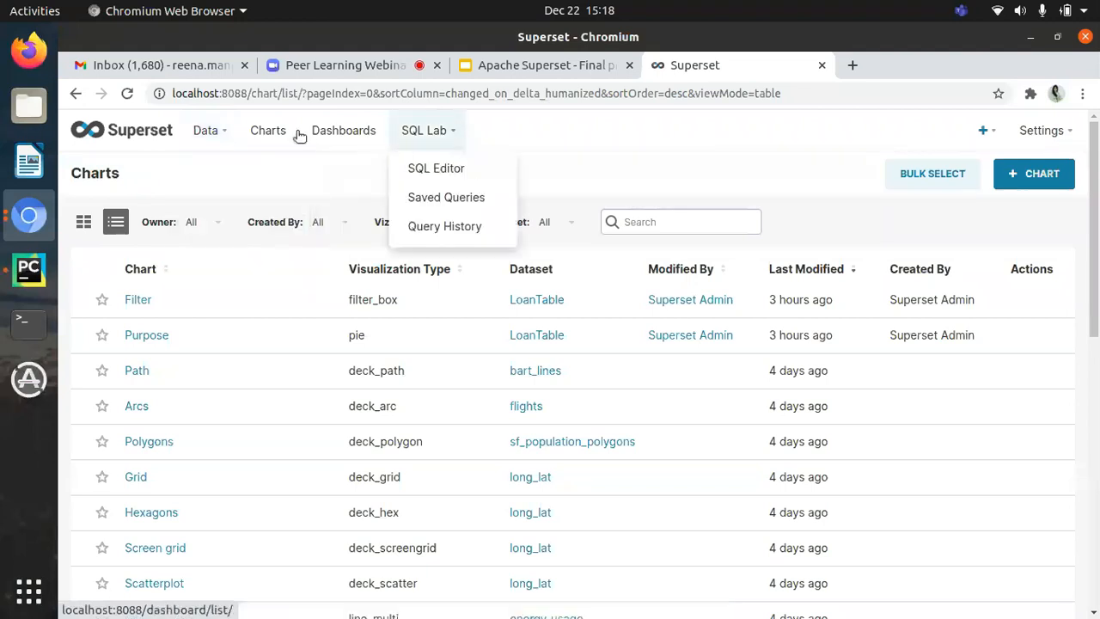
pyautogui.moveTo(220, 133)
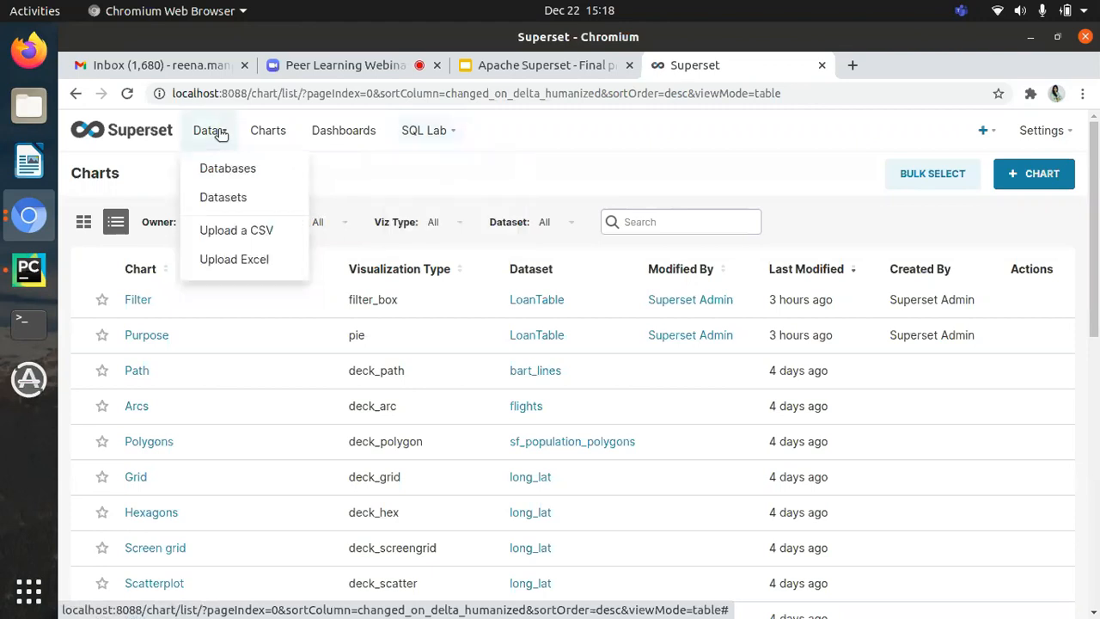
pyautogui.click(249, 236)
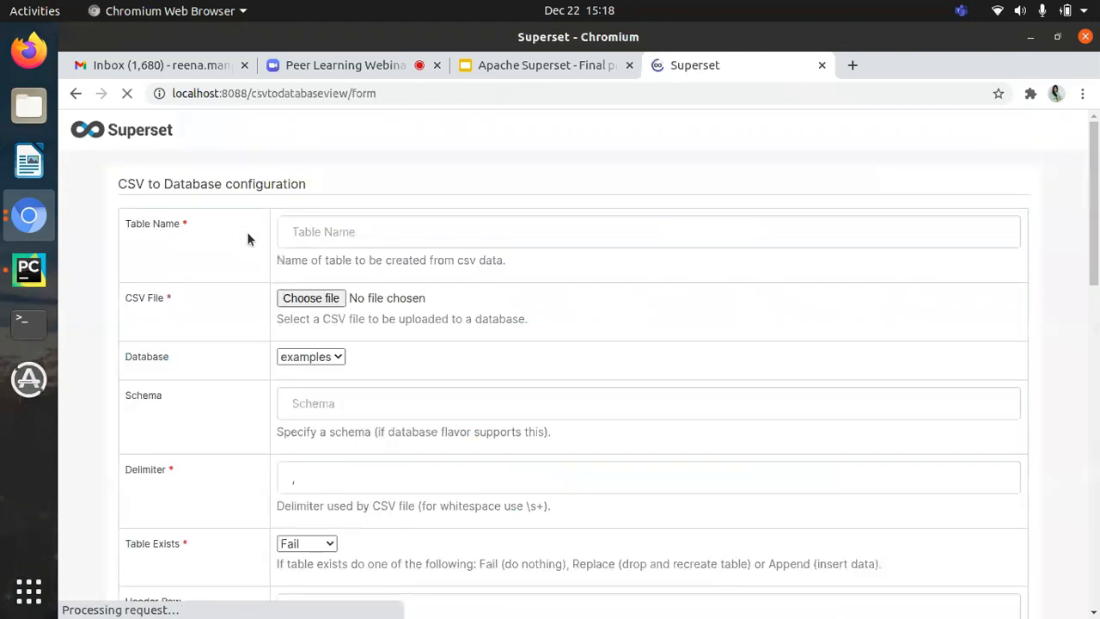
pyautogui.moveTo(217, 133)
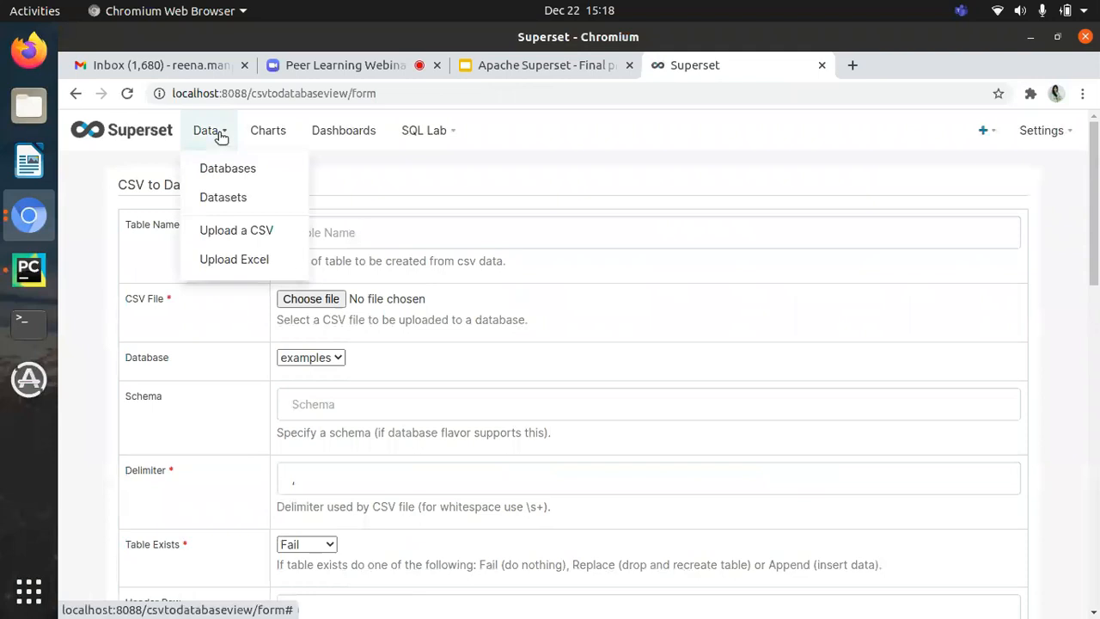
pyautogui.click(226, 196)
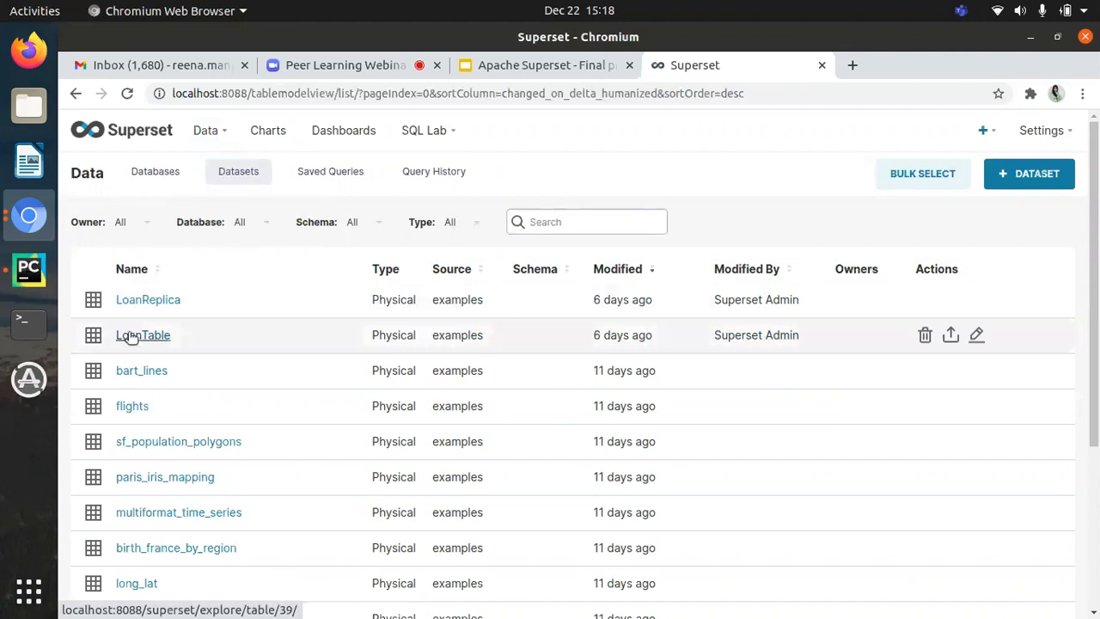
# Step: Start a CSV upload and name the new table loan_data
pyautogui.moveTo(213, 137)
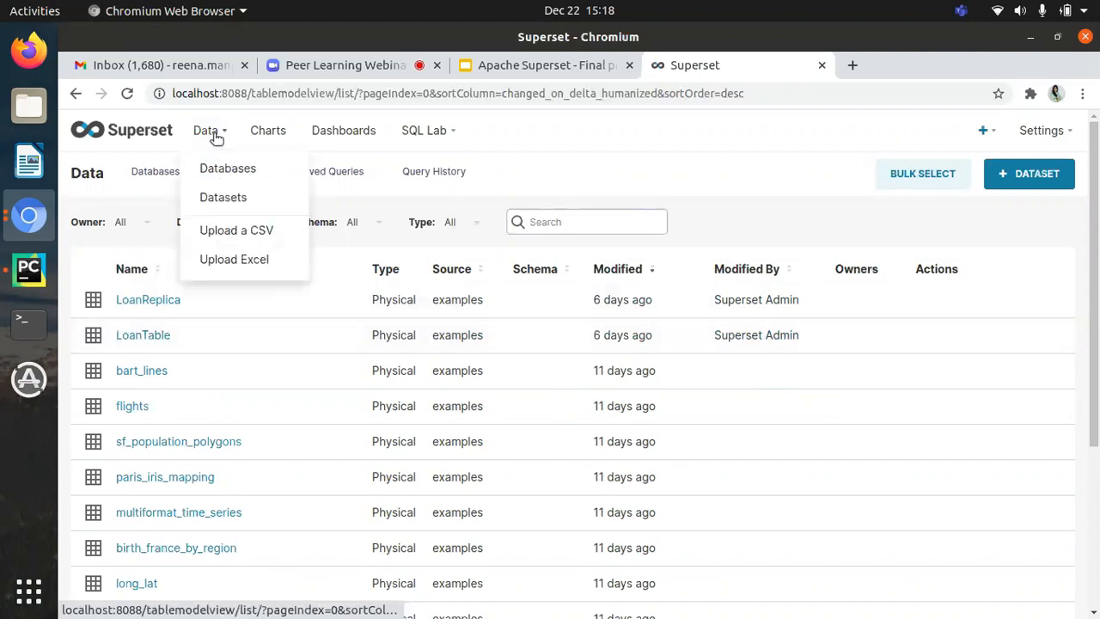
pyautogui.click(230, 230)
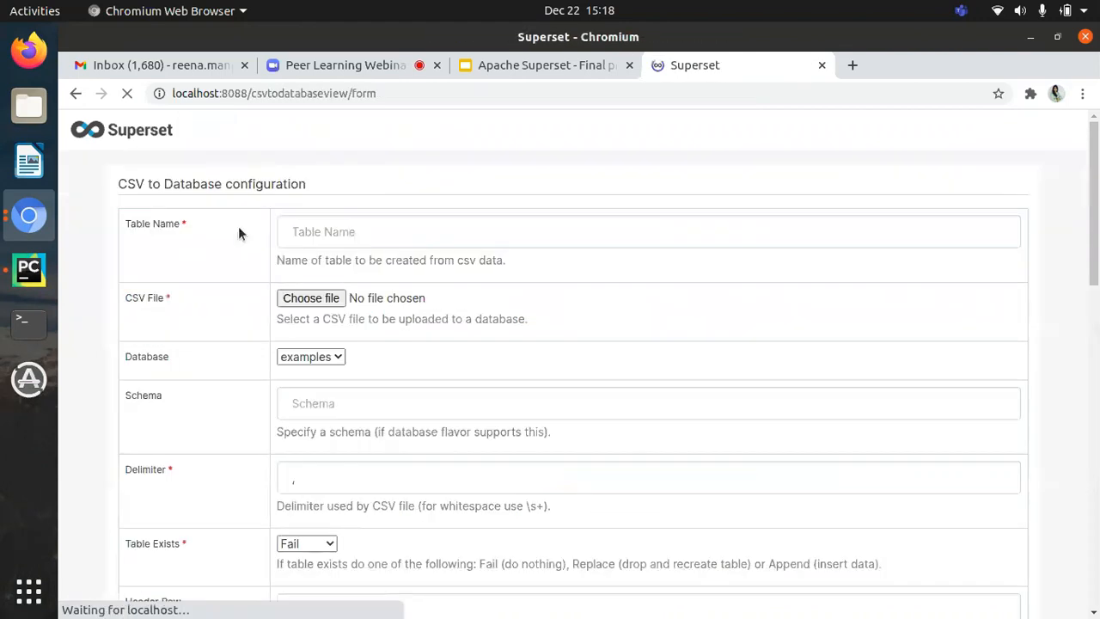
pyautogui.click(346, 233)
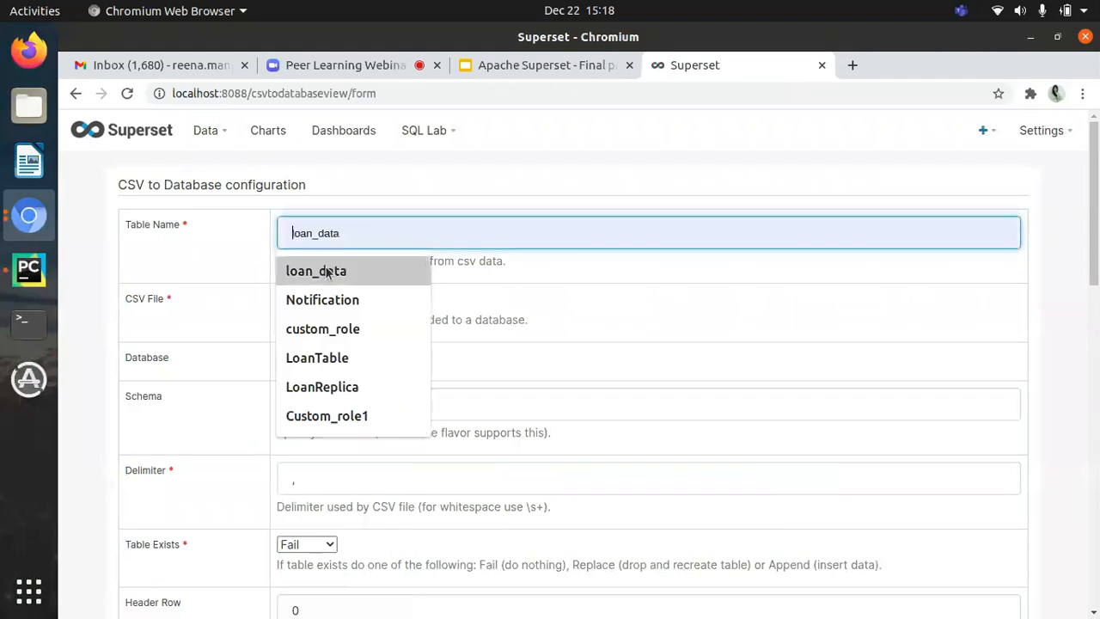
pyautogui.click(326, 271)
pyautogui.doubleClick(363, 233)
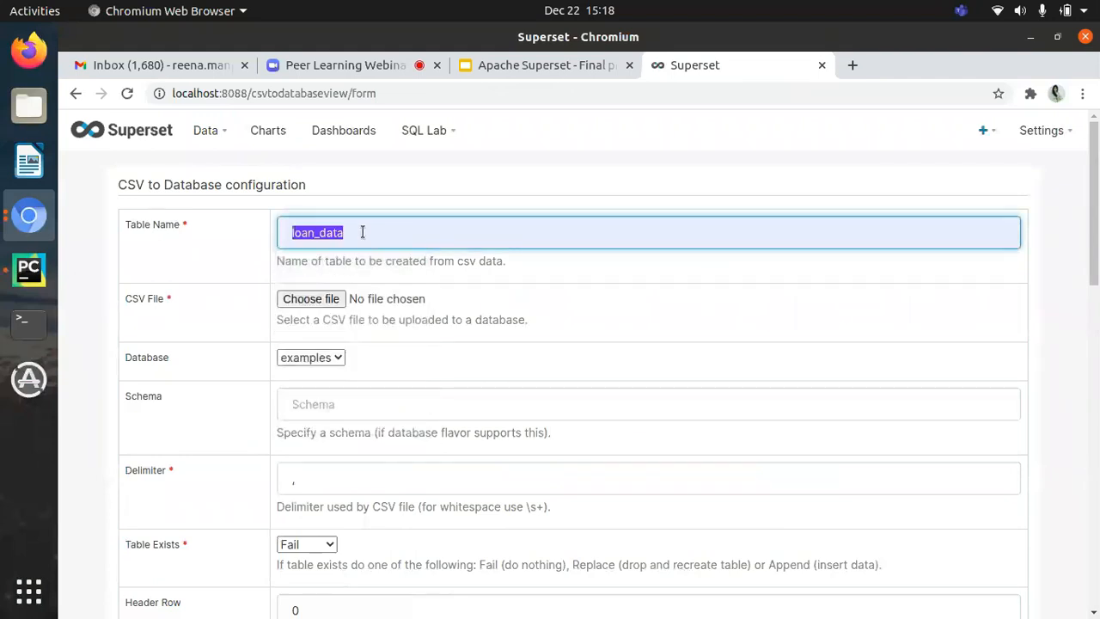
pyautogui.click(366, 232)
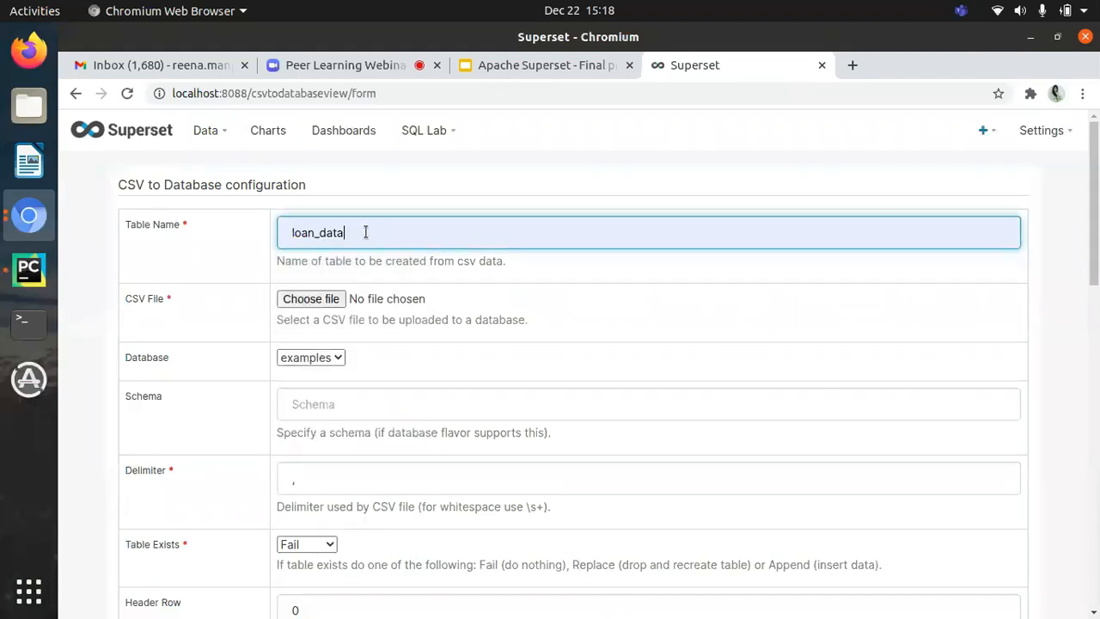
# Step: Choose loan_dataset.csv from the Superset_demo folder as the CSV file to upload
pyautogui.click(334, 300)
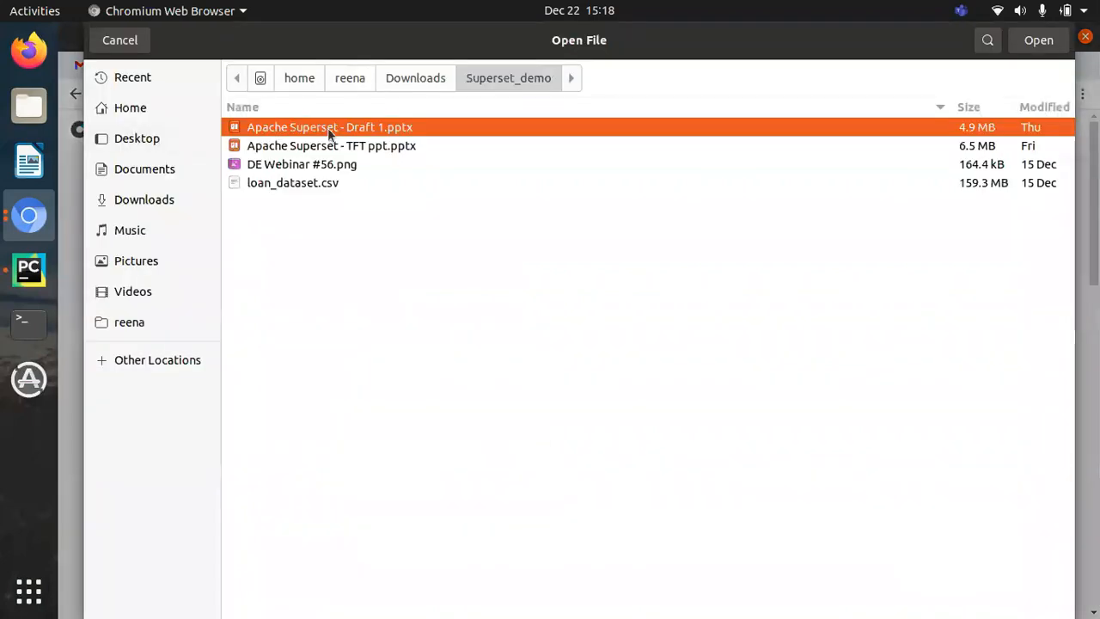
pyautogui.press('Escape')
pyautogui.click(324, 299)
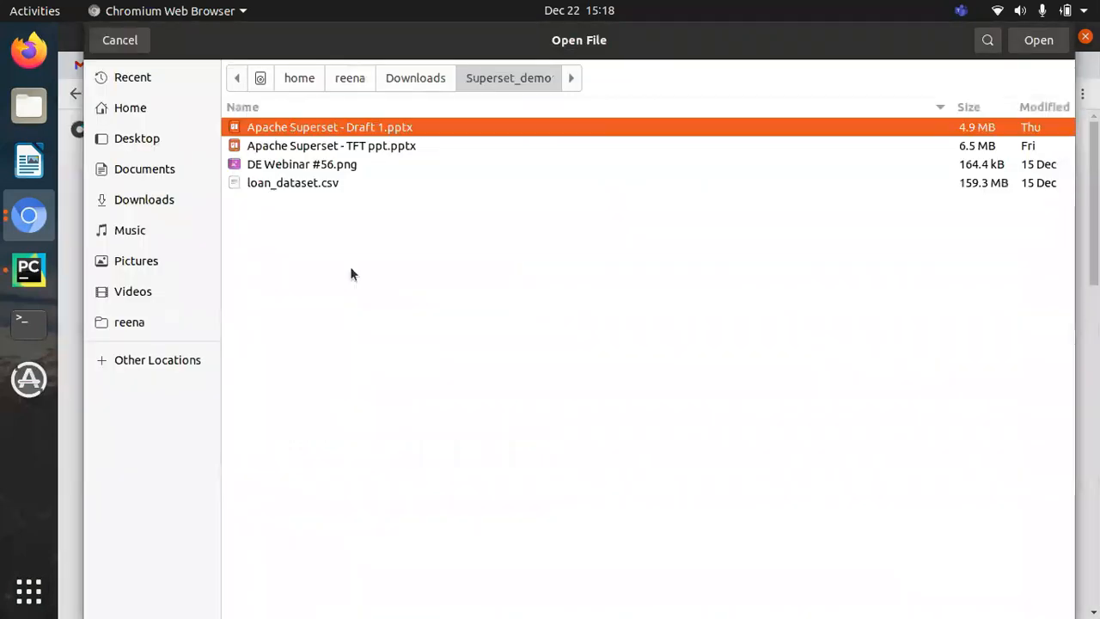
pyautogui.click(301, 187)
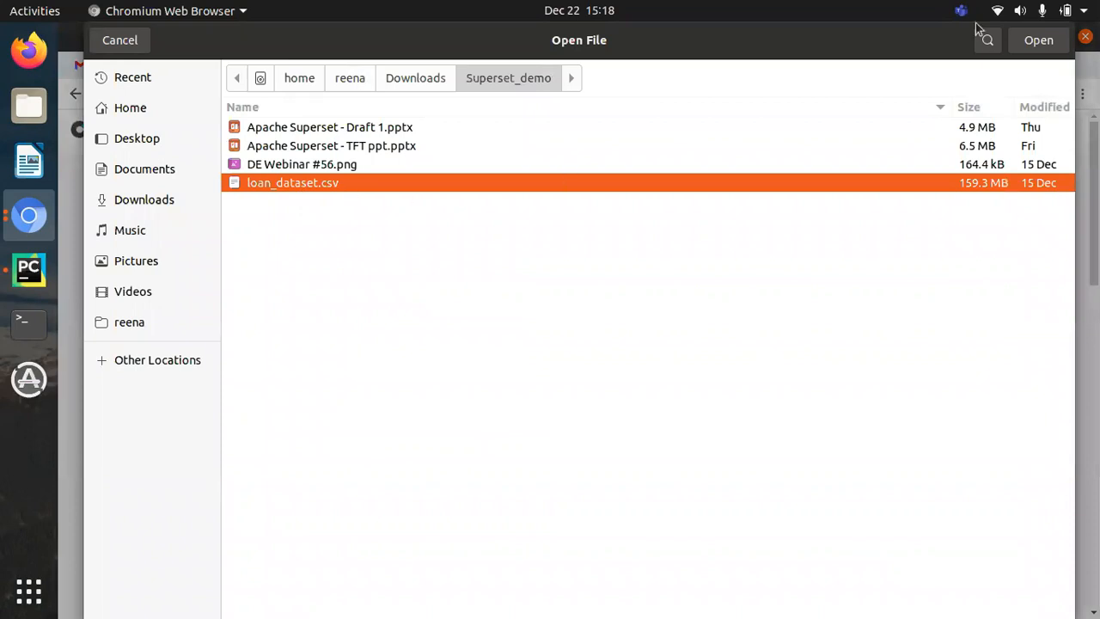
pyautogui.click(1038, 40)
# Step: Select examples as the target database and leave the schema empty
pyautogui.click(332, 361)
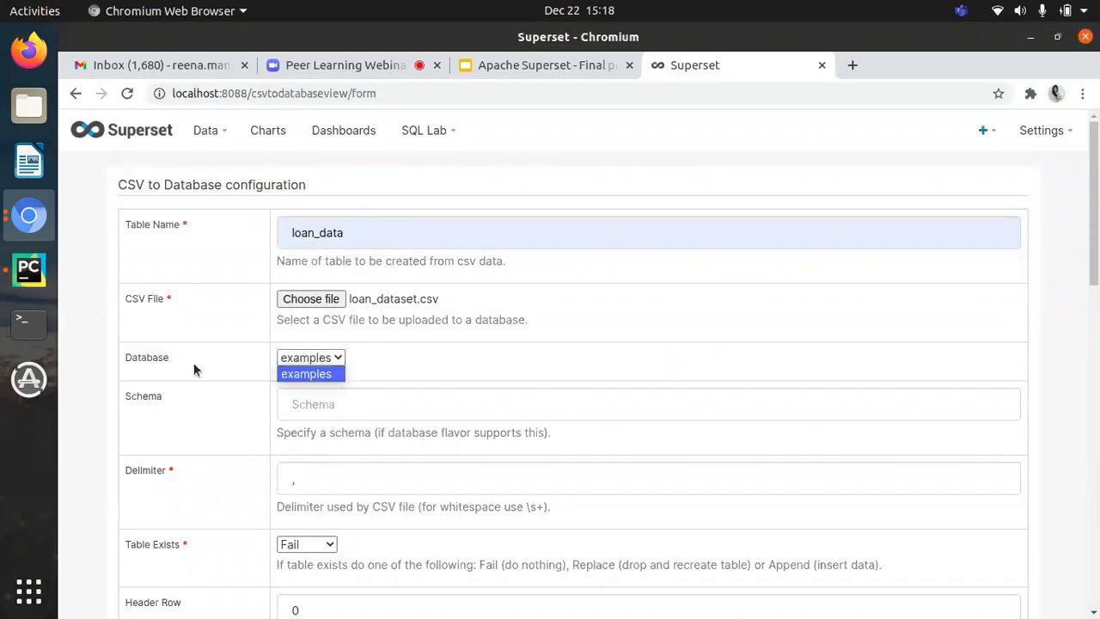
pyautogui.click(306, 374)
pyautogui.click(357, 410)
pyautogui.click(445, 439)
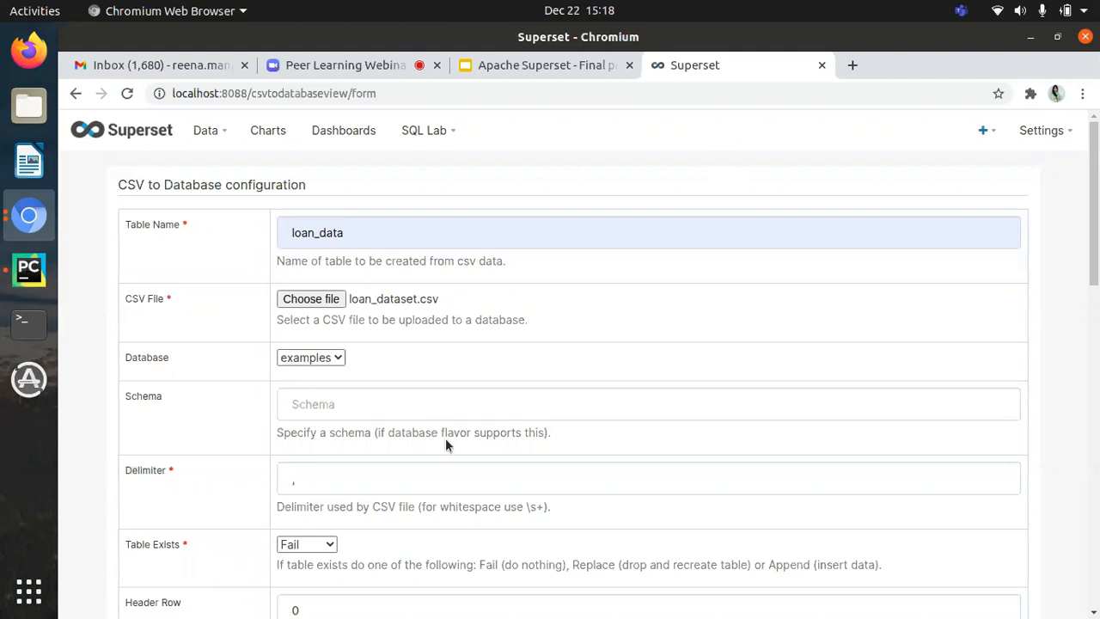
# Step: Examine the CSV import options for the delimiter, an existing table, header row, index column, duplicate columns and skipped rows
pyautogui.scroll(-3, 445, 439)
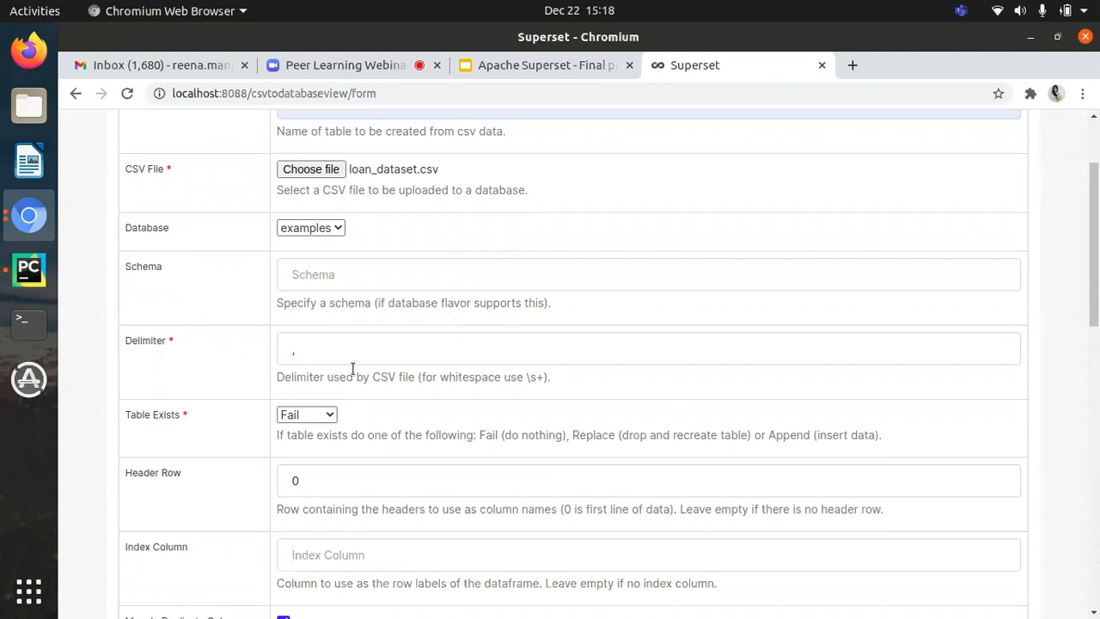
pyautogui.scroll(-2, 308, 378)
pyautogui.click(325, 340)
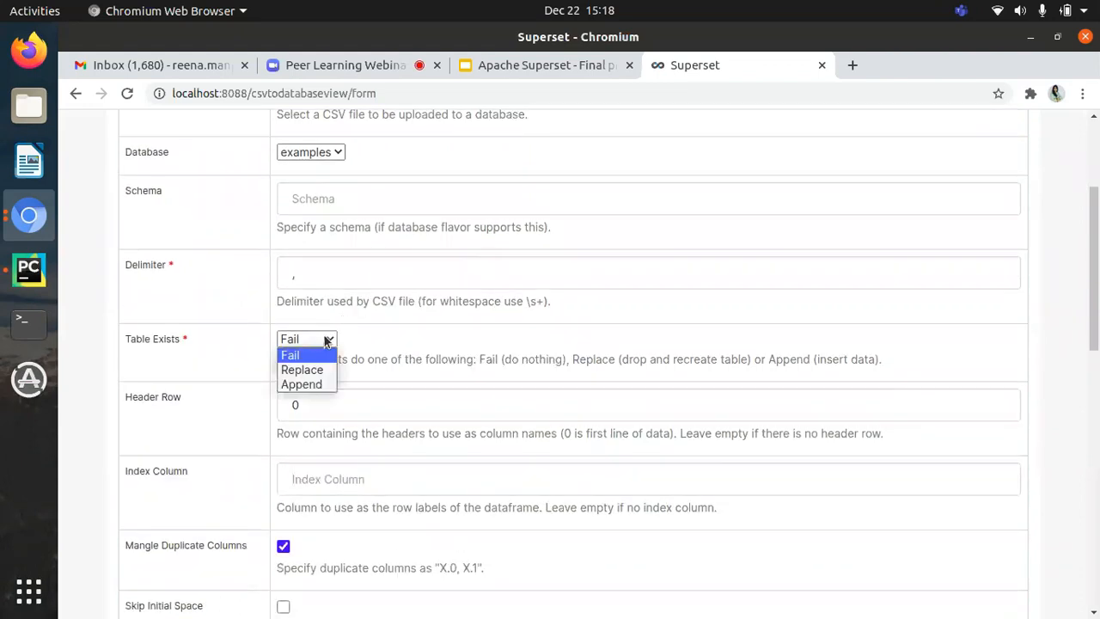
pyautogui.click(325, 340)
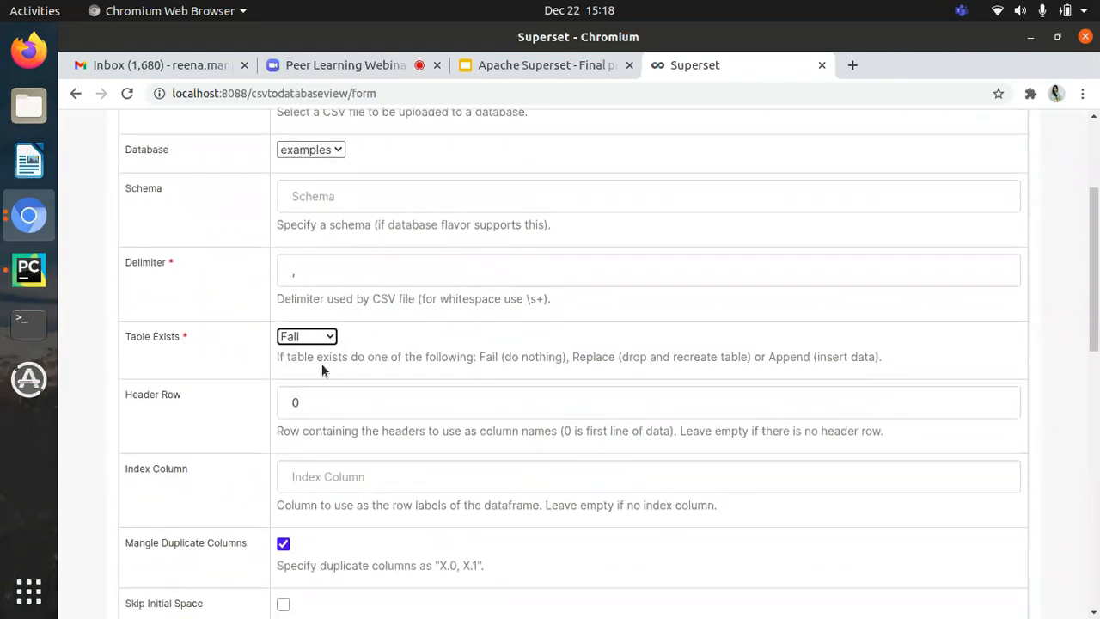
pyautogui.scroll(-3, 321, 364)
pyautogui.click(335, 207)
pyautogui.click(336, 207)
pyautogui.scroll(-1, 371, 327)
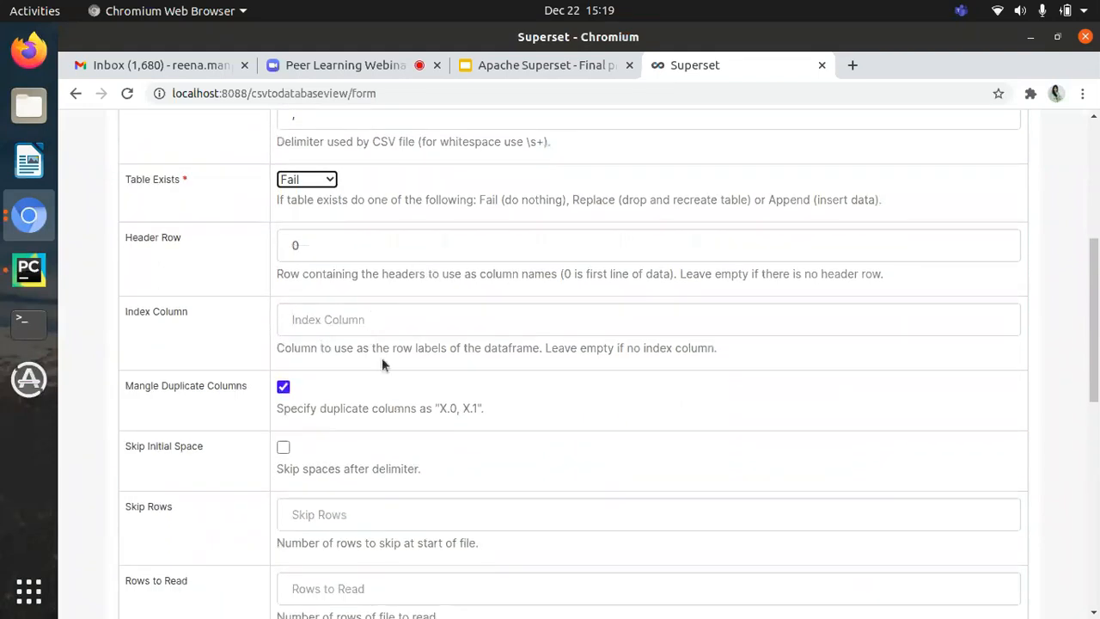
pyautogui.scroll(-2, 323, 307)
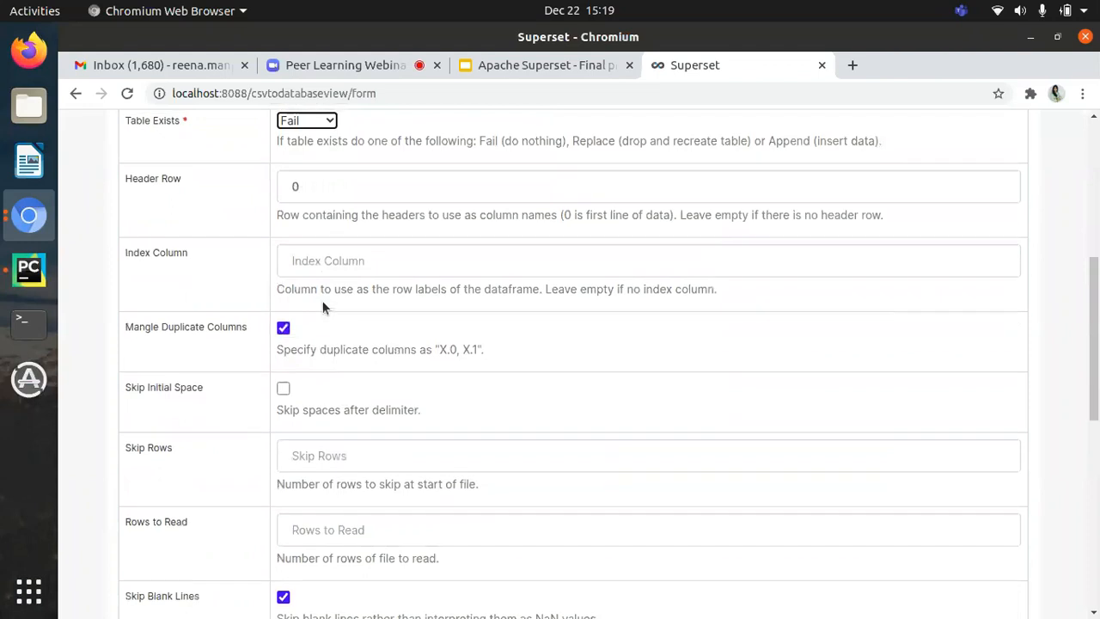
pyautogui.scroll(-1, 309, 362)
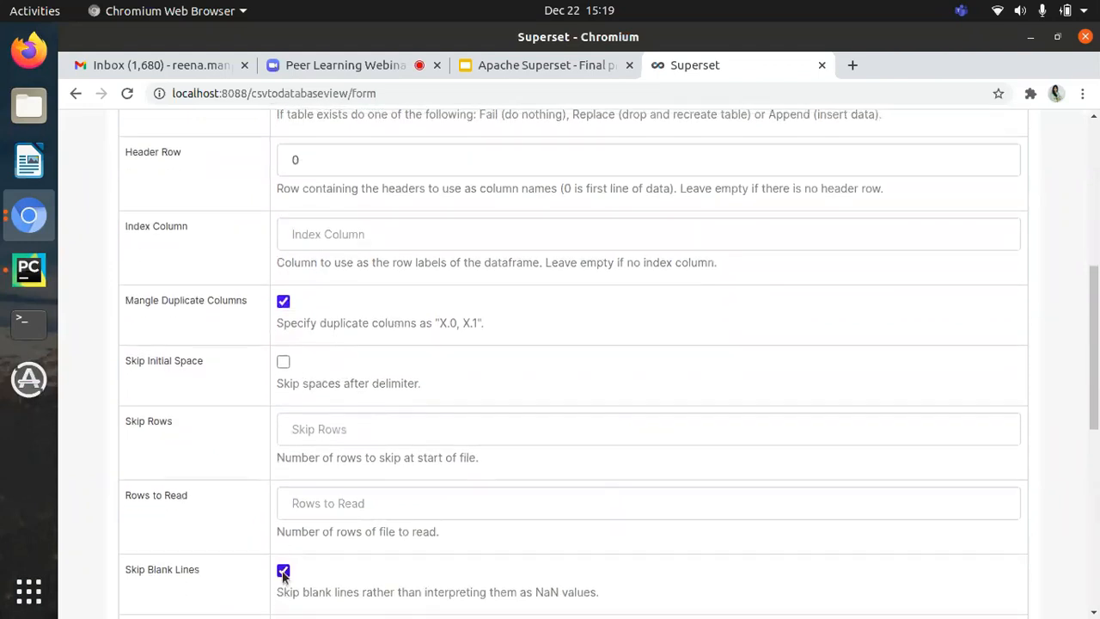
pyautogui.scroll(4, 309, 355)
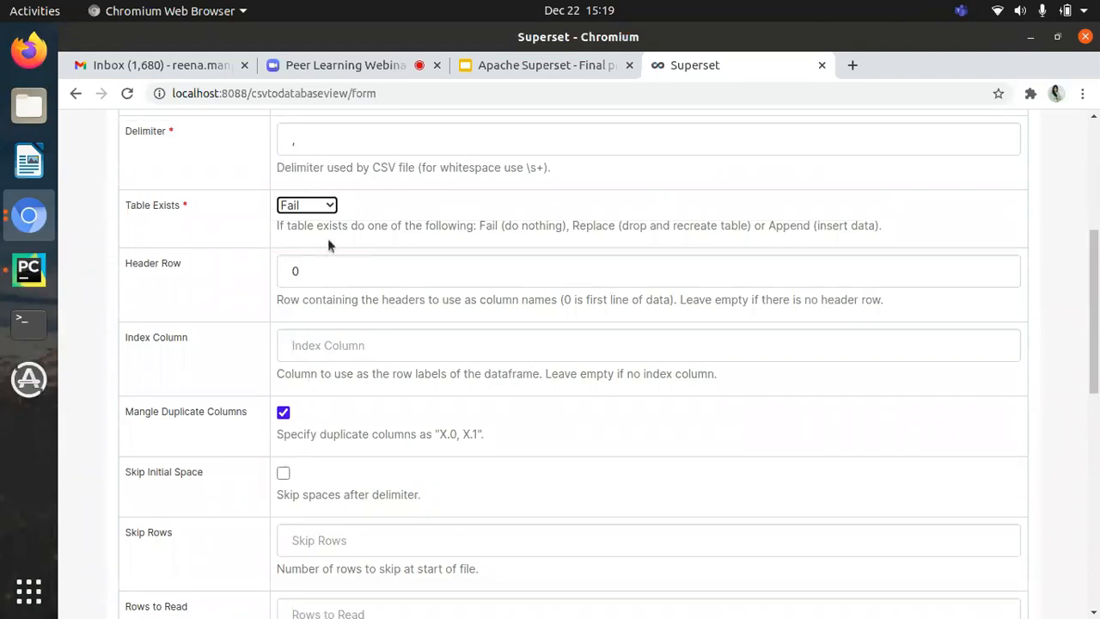
pyautogui.scroll(-1, 328, 244)
pyautogui.scroll(-5, 328, 238)
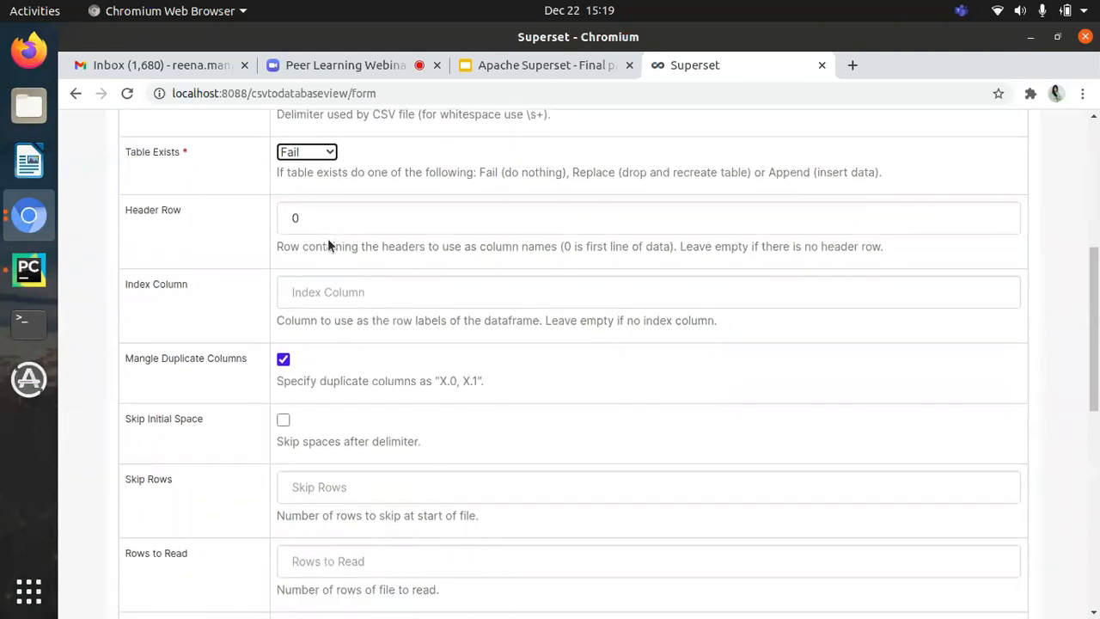
pyautogui.scroll(-5, 327, 238)
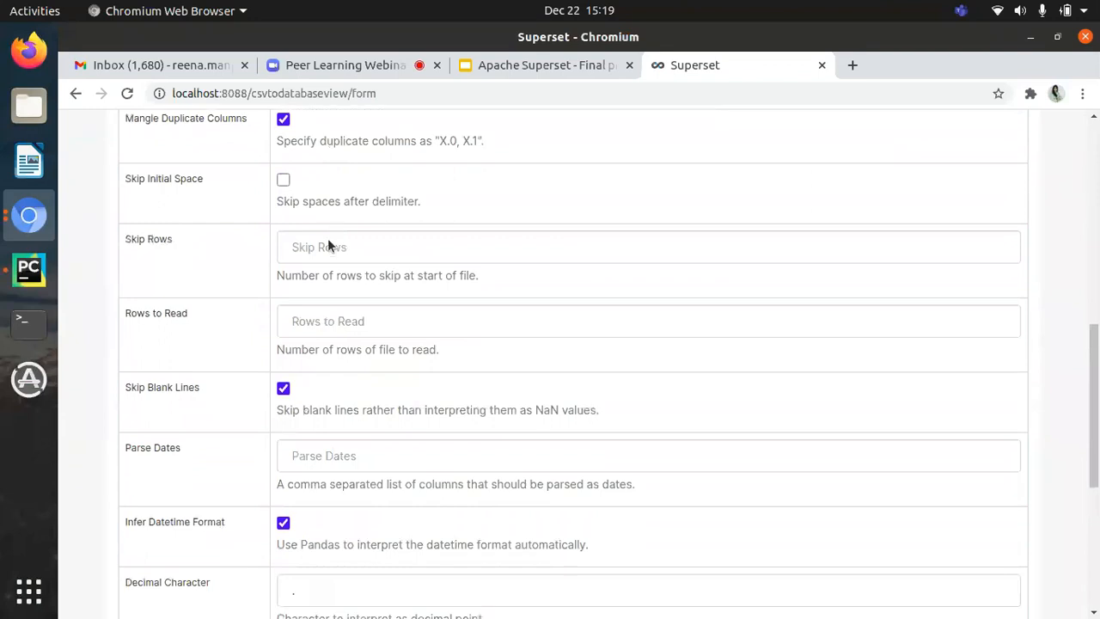
# Step: Set the columns to parse as dates to issue_d,final_d
pyautogui.click(376, 298)
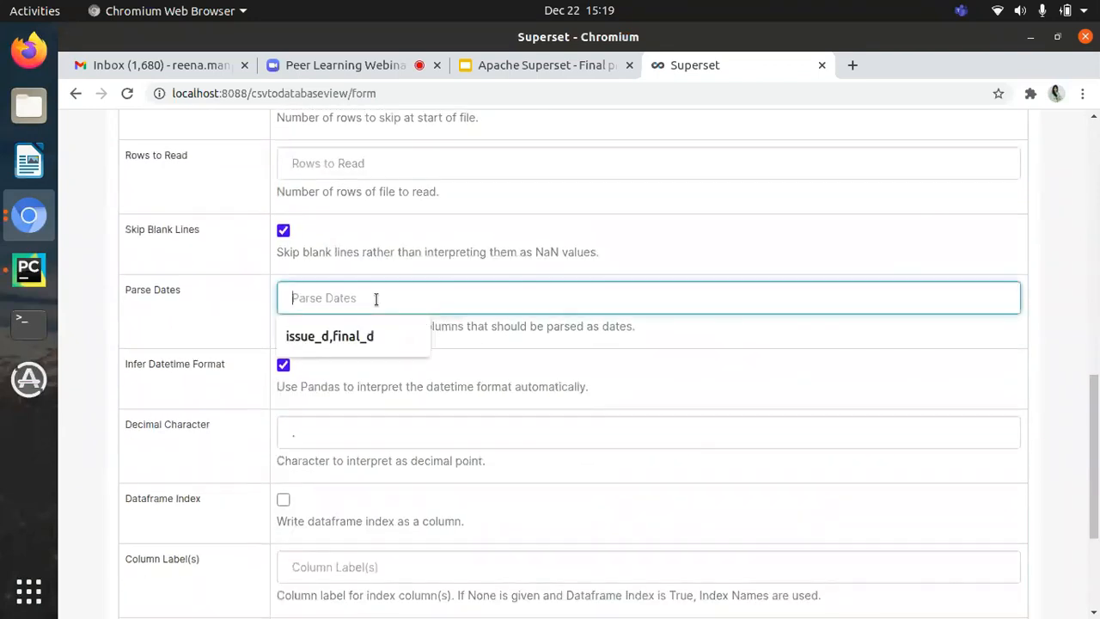
pyautogui.scroll(-1, 327, 263)
pyautogui.click(376, 251)
pyautogui.click(328, 285)
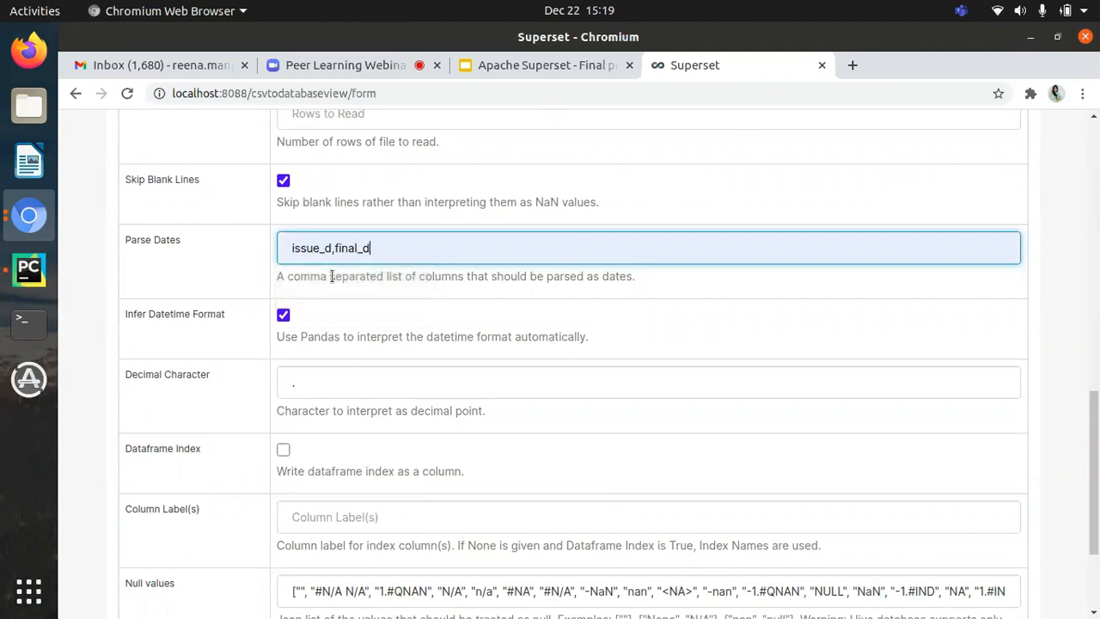
pyautogui.press('BackSpace')
pyautogui.press('BackSpace')
pyautogui.press('BackSpace')
pyautogui.press('BackSpace')
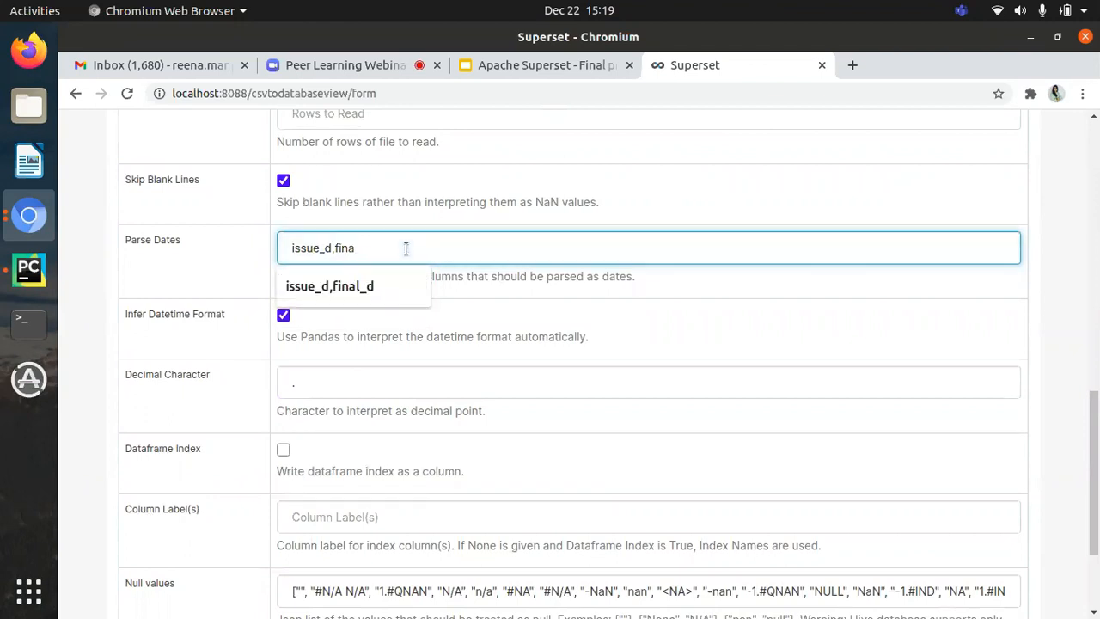
pyautogui.click(328, 287)
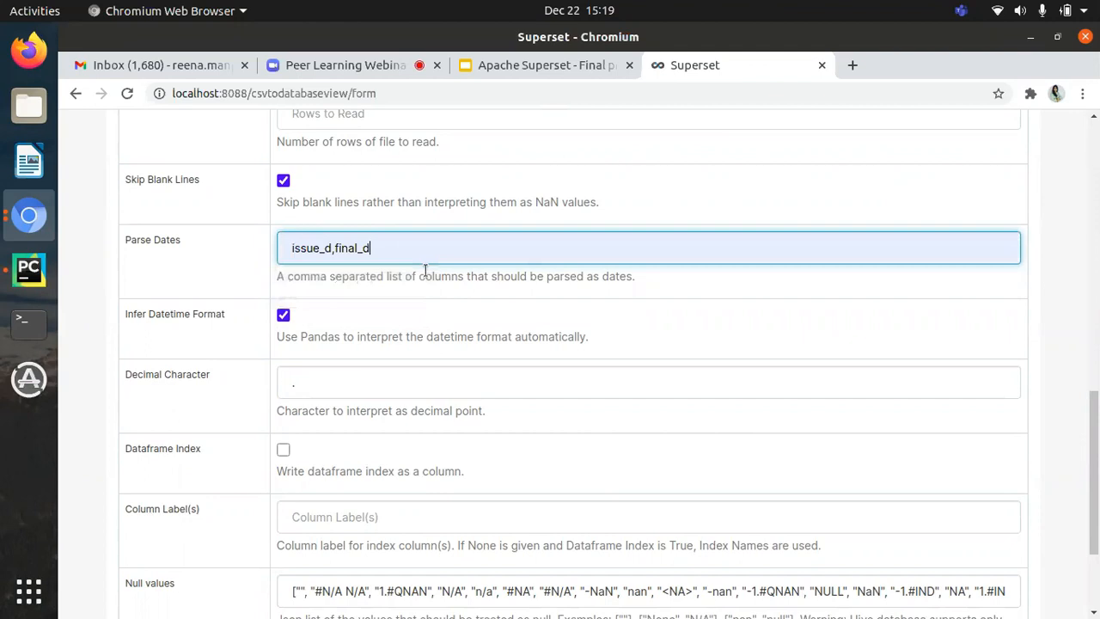
pyautogui.doubleClick(471, 274)
pyautogui.click(471, 274)
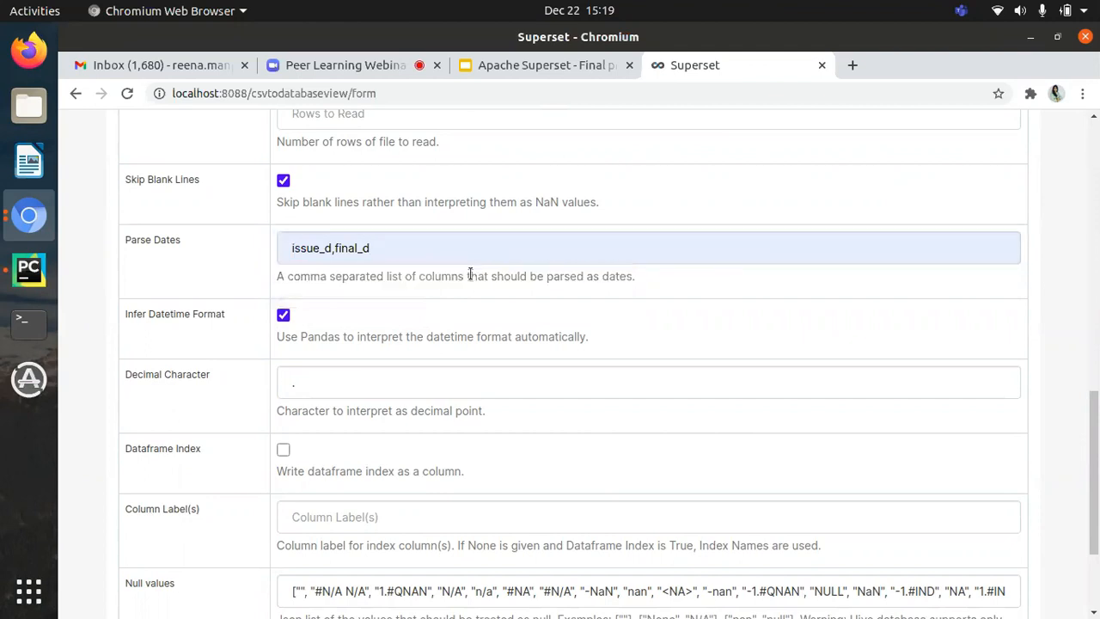
# Step: Review the datetime format, decimal character, dataframe index and null value options, returning to the start of the form
pyautogui.scroll(-1, 504, 349)
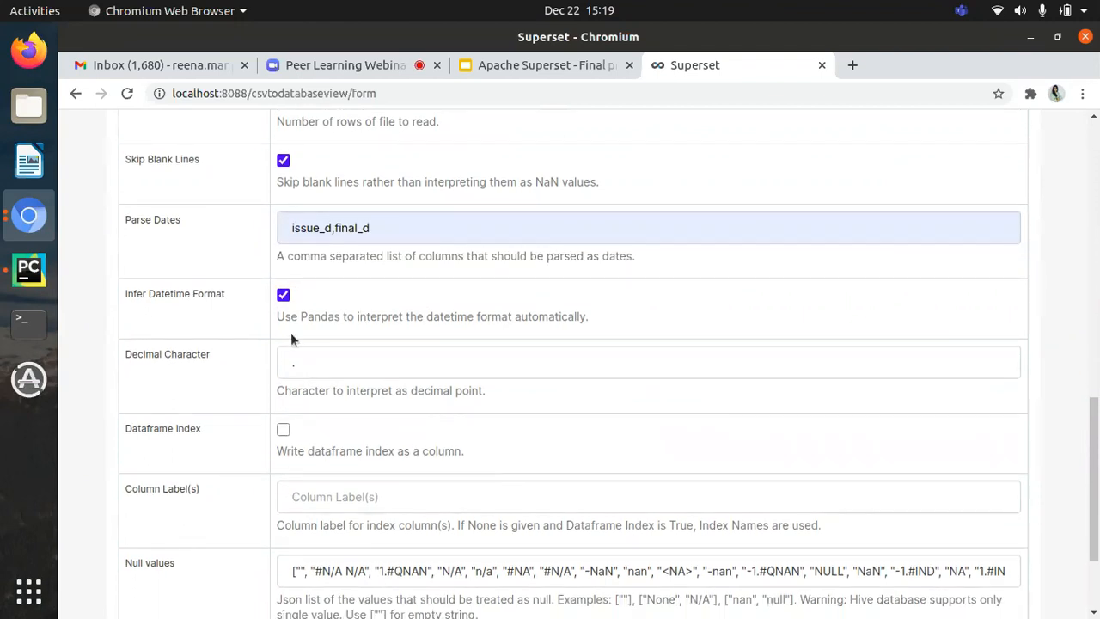
pyautogui.scroll(-3, 275, 353)
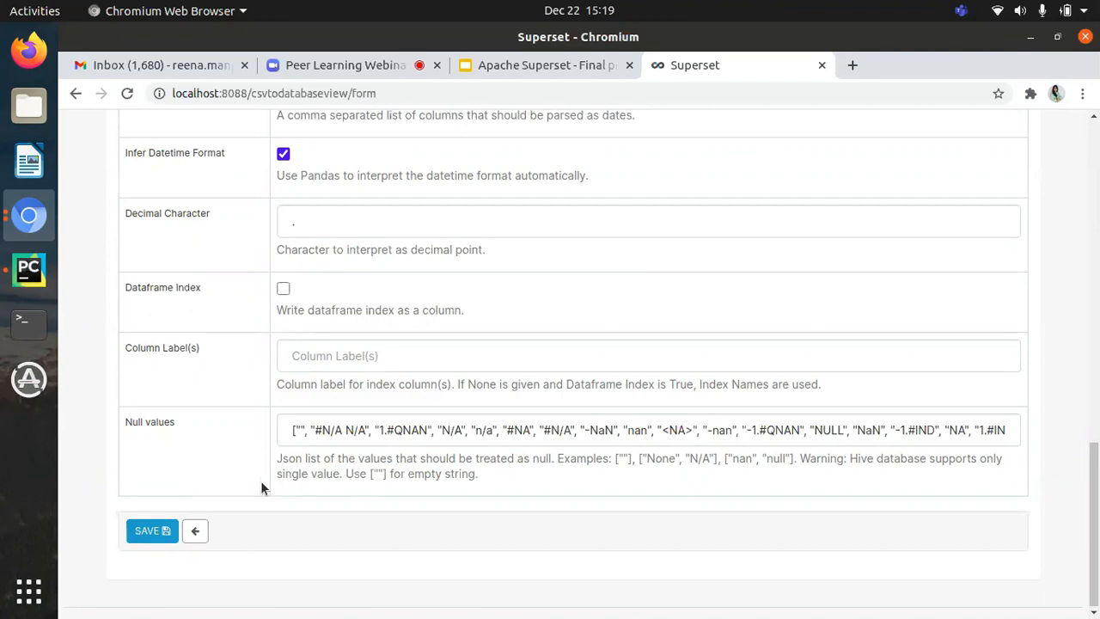
pyautogui.scroll(10, 260, 480)
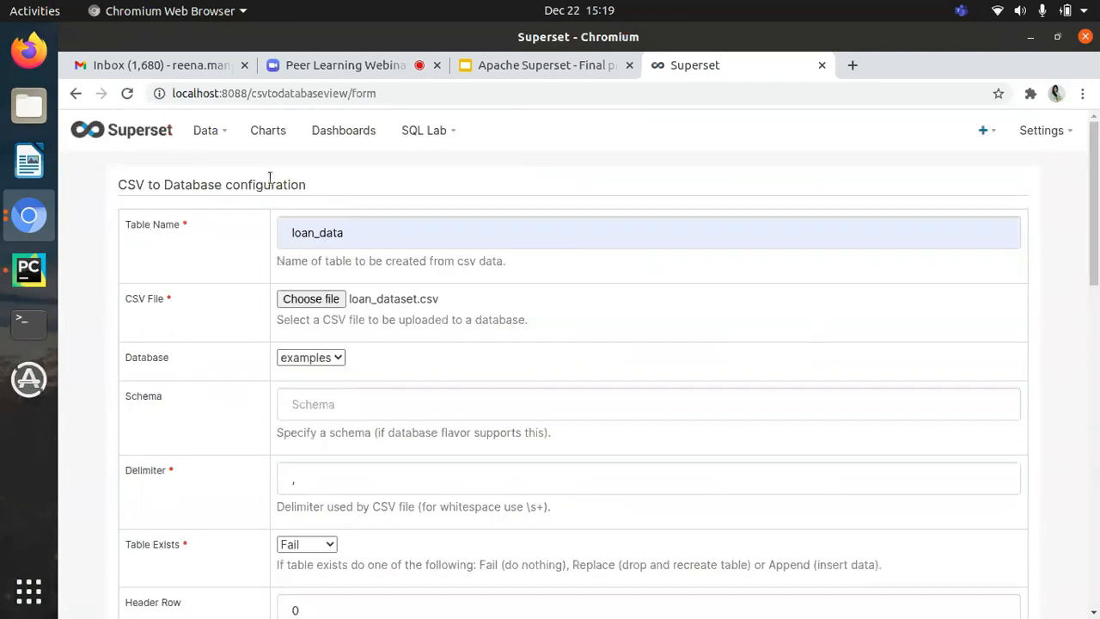
# Step: Leave the CSV upload form for the list of datasets and open the LoanTable dataset
pyautogui.moveTo(209, 129)
pyautogui.click(227, 199)
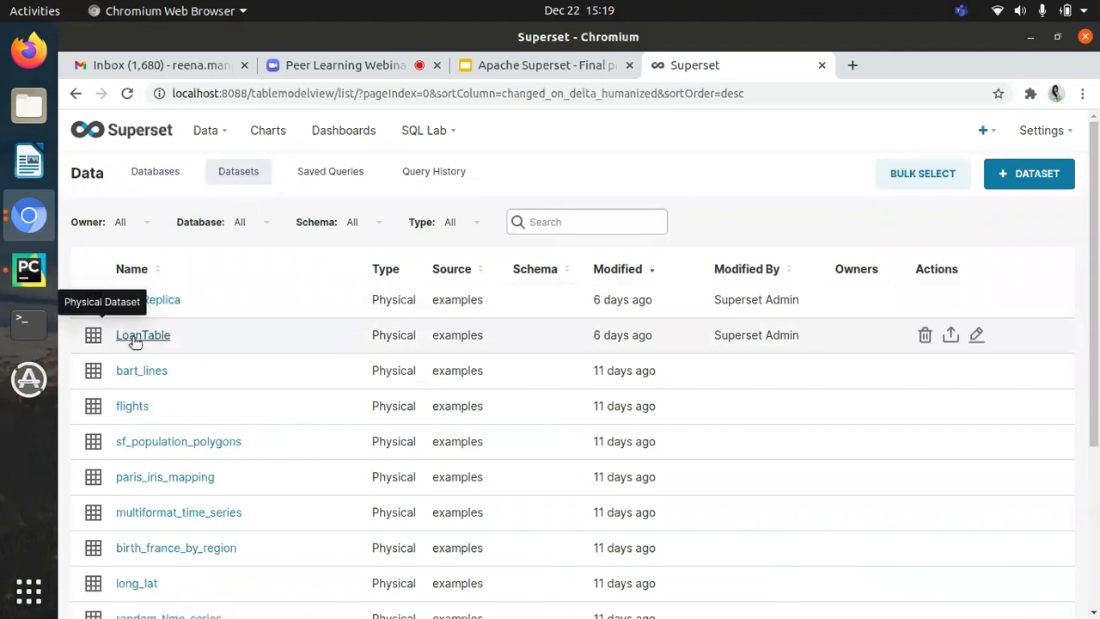
pyautogui.click(135, 336)
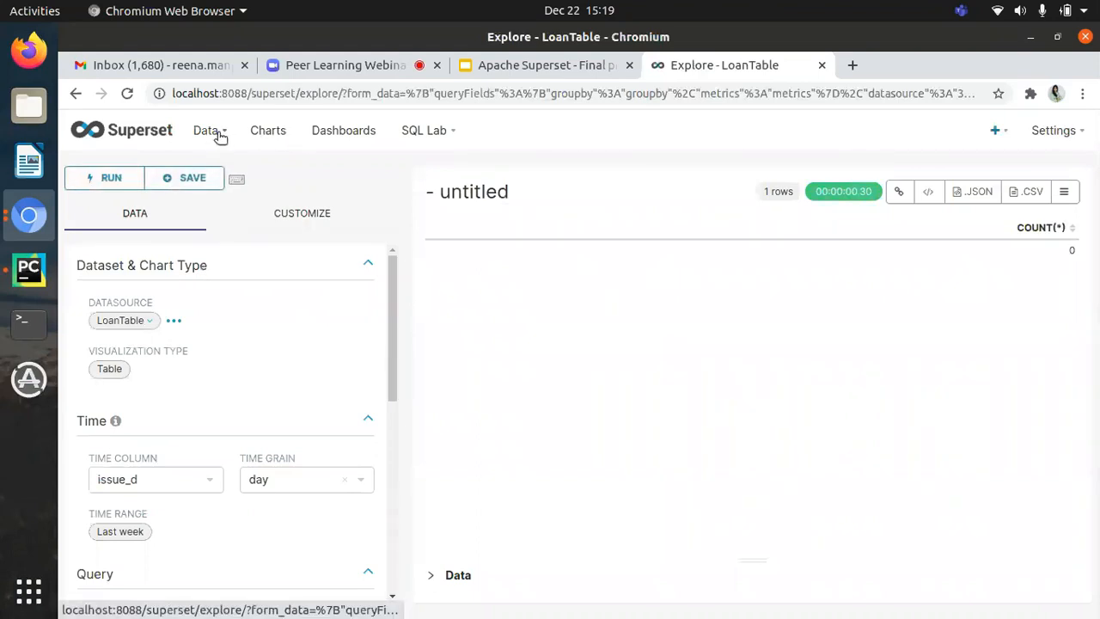
# Step: Start a new chart from the charts list and choose LoanTable as its dataset
pyautogui.click(273, 130)
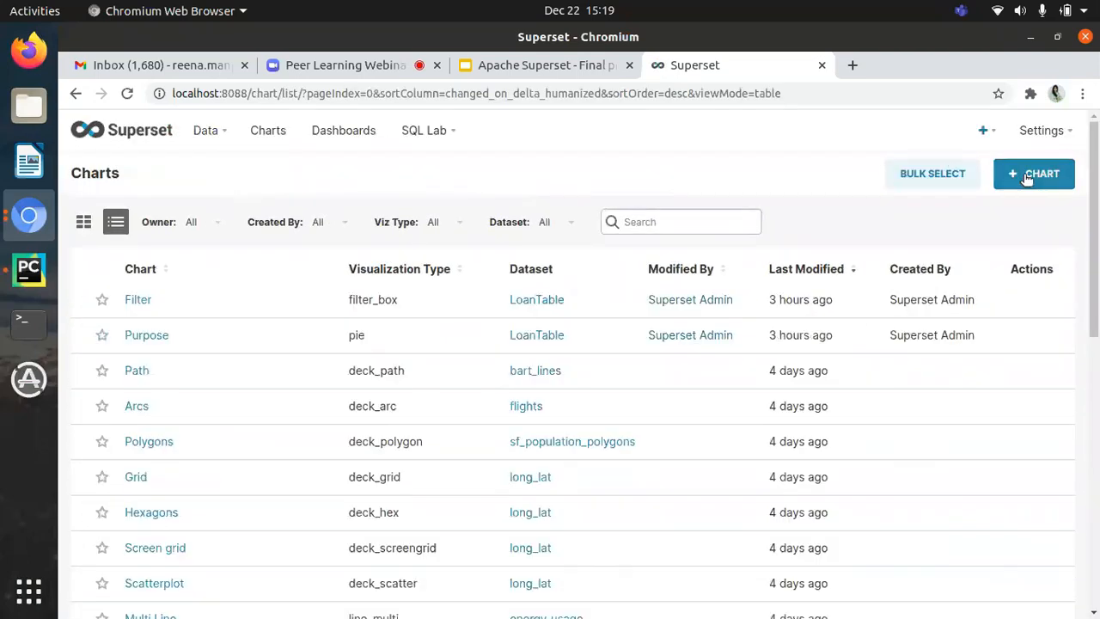
pyautogui.scroll(-2, 337, 481)
pyautogui.scroll(2, 337, 481)
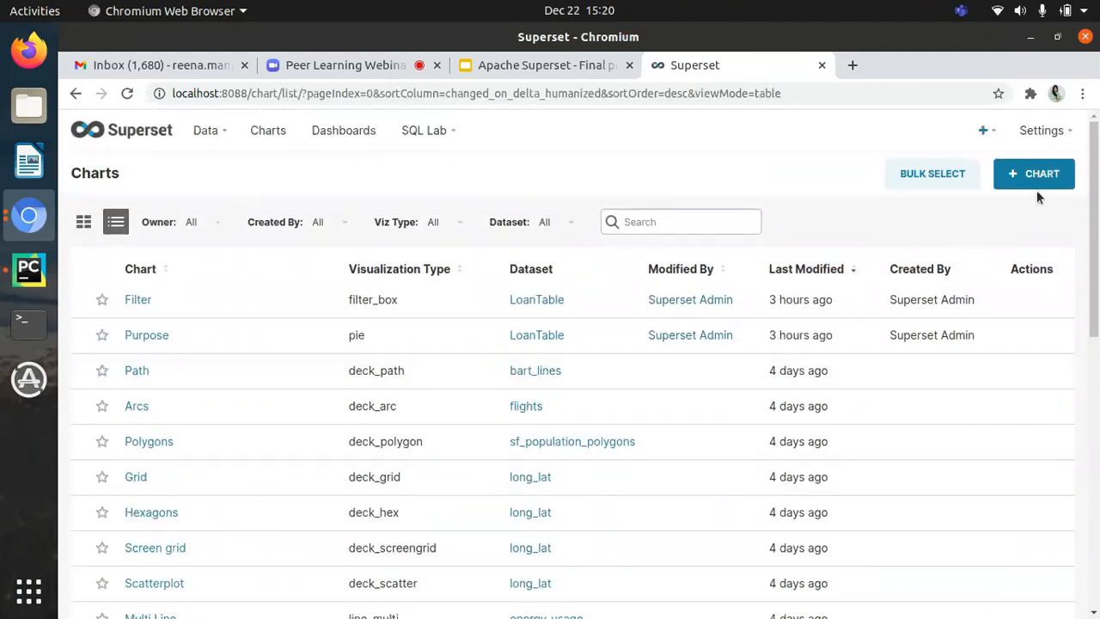
pyautogui.click(1030, 181)
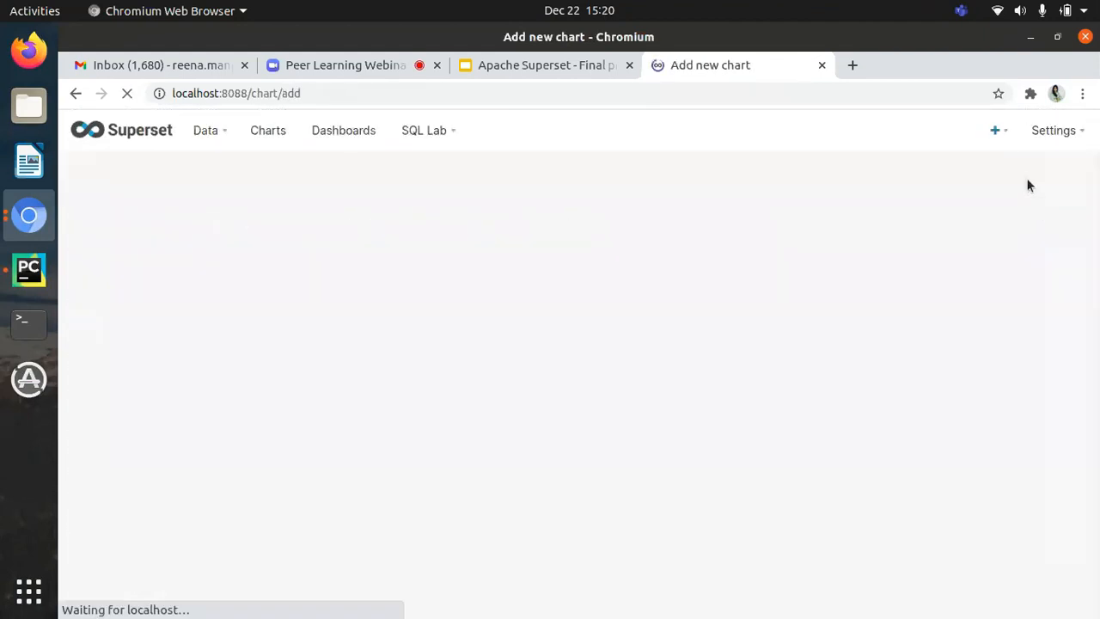
pyautogui.click(354, 270)
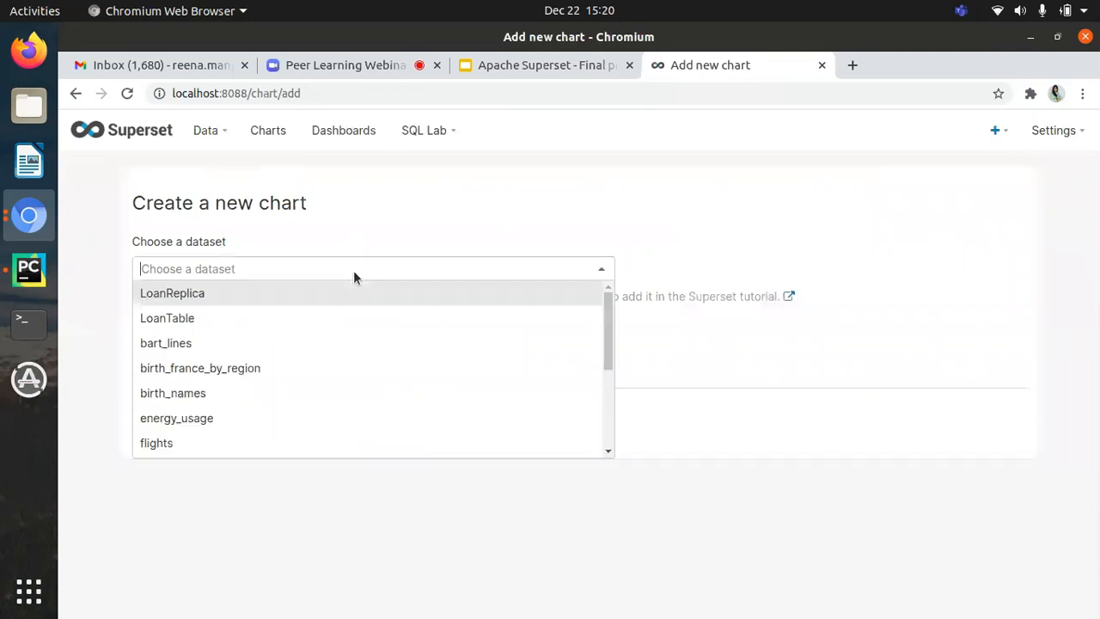
pyautogui.click(191, 318)
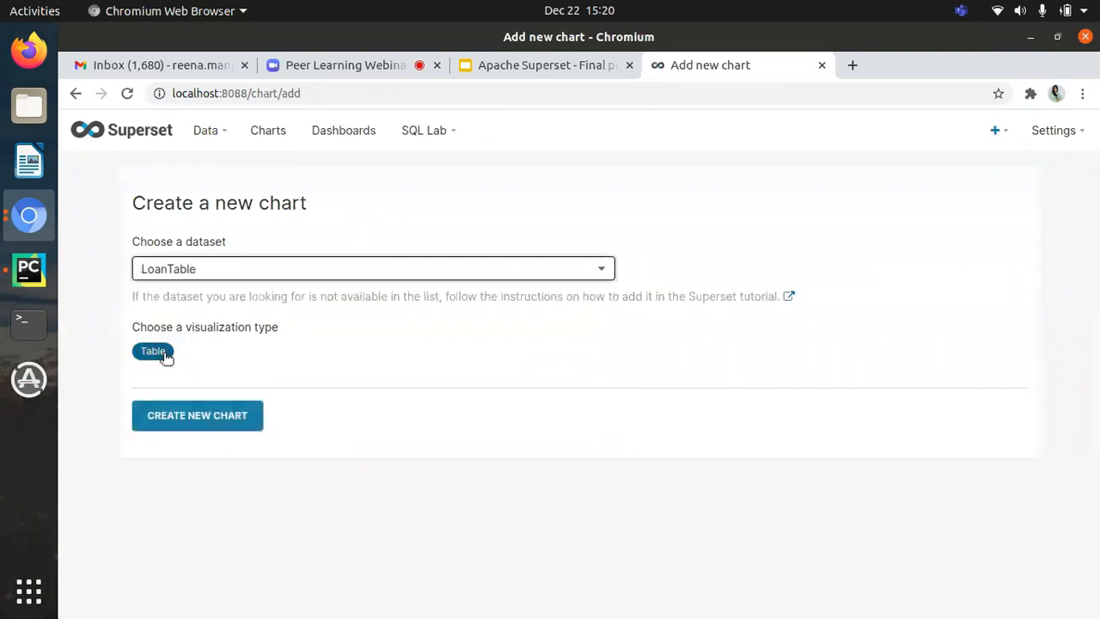
# Step: Choose Pie Chart as the visualization type and create the chart
pyautogui.click(166, 356)
pyautogui.scroll(-1, 481, 373)
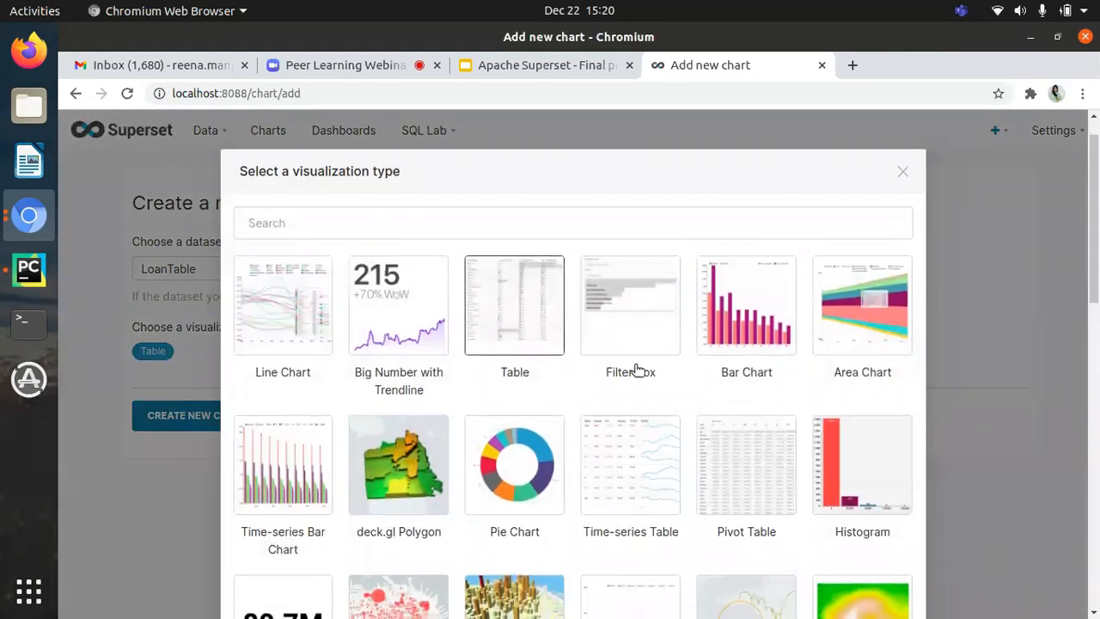
pyautogui.scroll(-3, 683, 296)
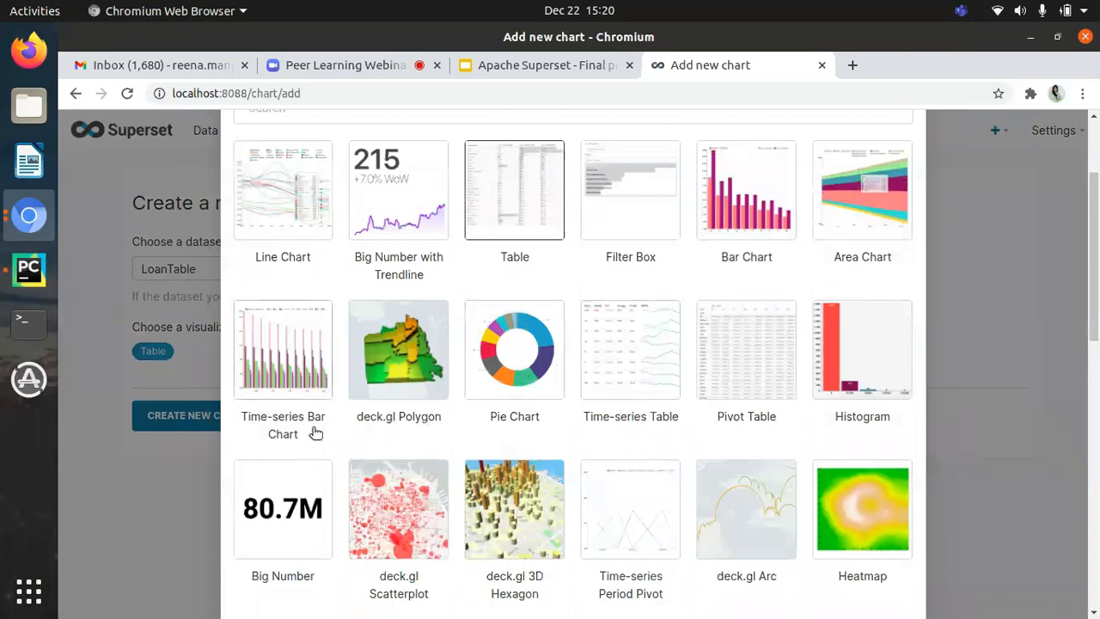
pyautogui.click(530, 362)
pyautogui.click(223, 416)
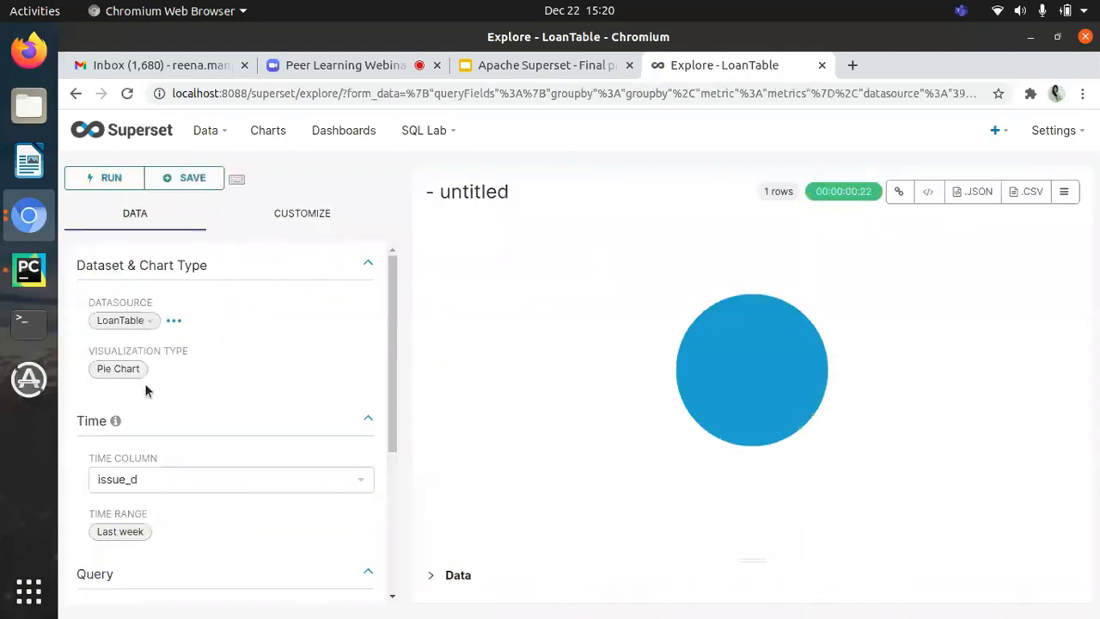
# Step: Set the pie chart's time range to No filter, keeping issue_d as the time column
pyautogui.scroll(-1, 150, 392)
pyautogui.scroll(-1, 208, 402)
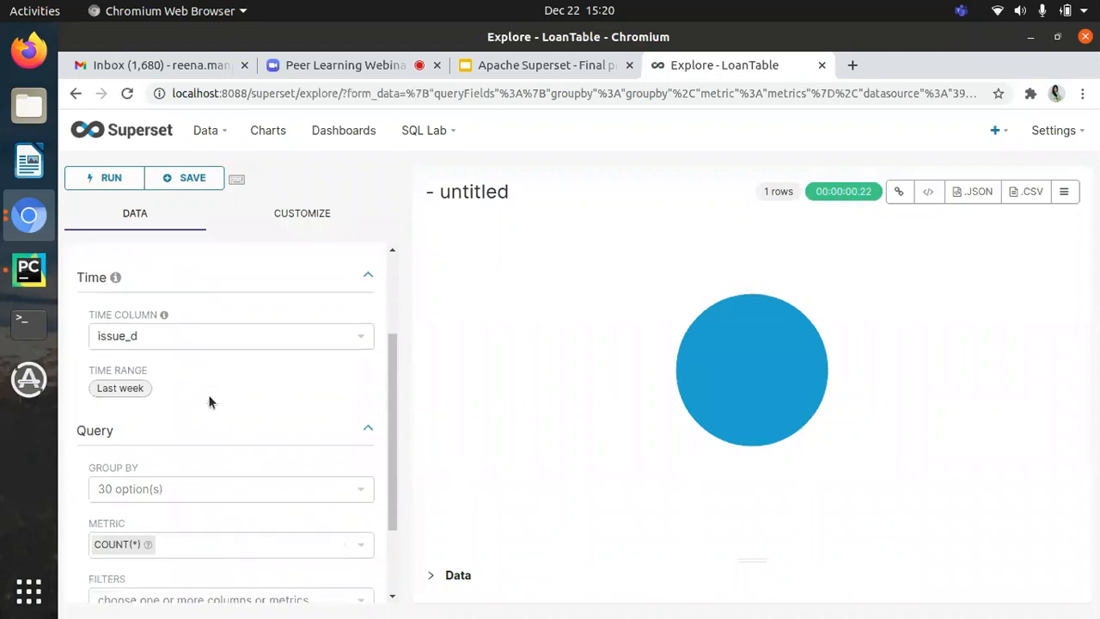
pyautogui.scroll(2, 140, 385)
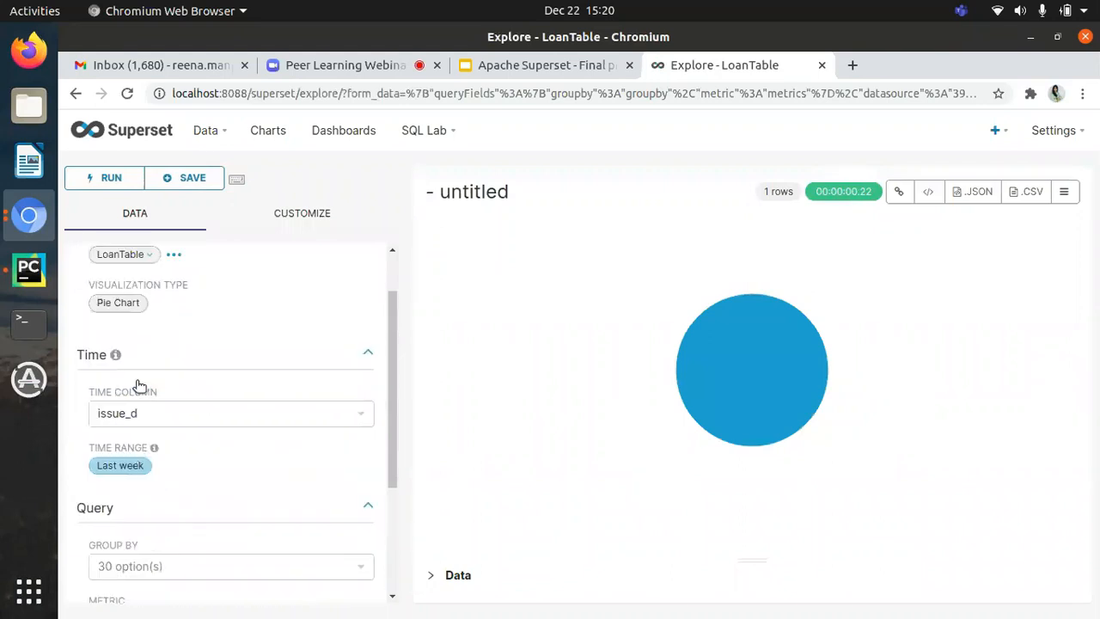
pyautogui.scroll(-1, 297, 379)
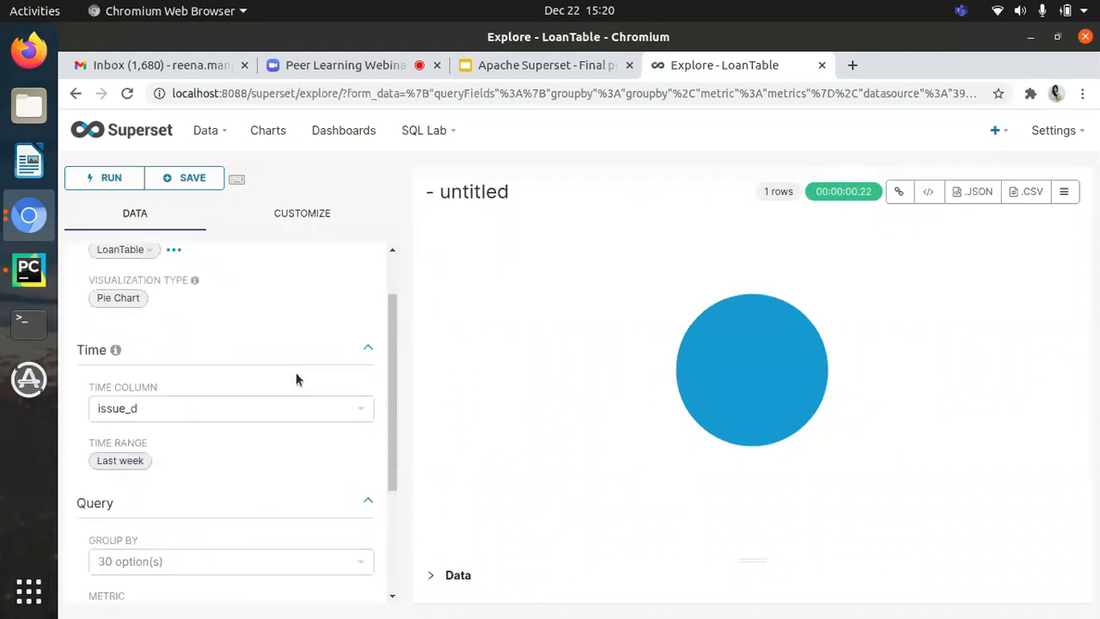
pyautogui.click(126, 466)
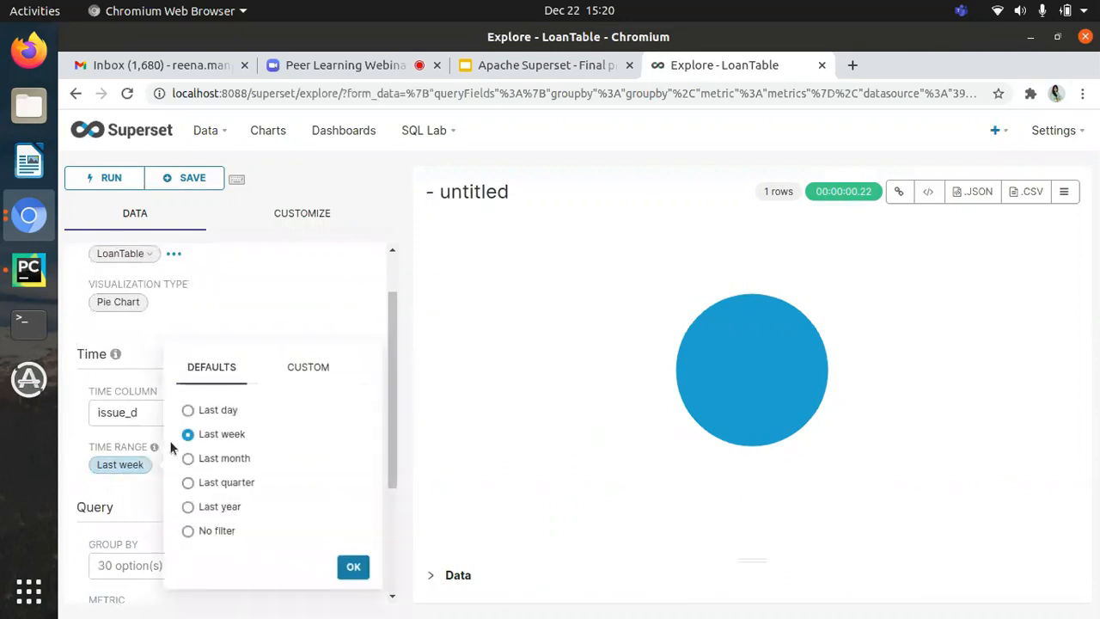
pyautogui.click(188, 530)
pyautogui.click(352, 567)
# Step: Group the pie chart by the purpose column with COUNT(*) as the metric and run the query
pyautogui.scroll(-1, 191, 495)
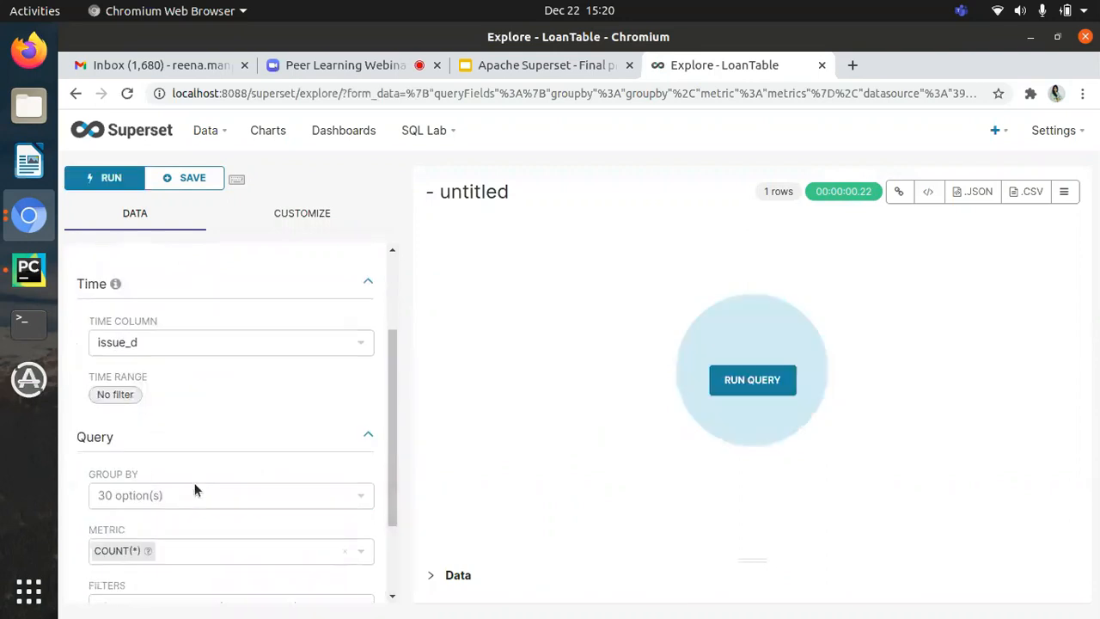
pyautogui.click(167, 495)
pyautogui.scroll(-1, 184, 444)
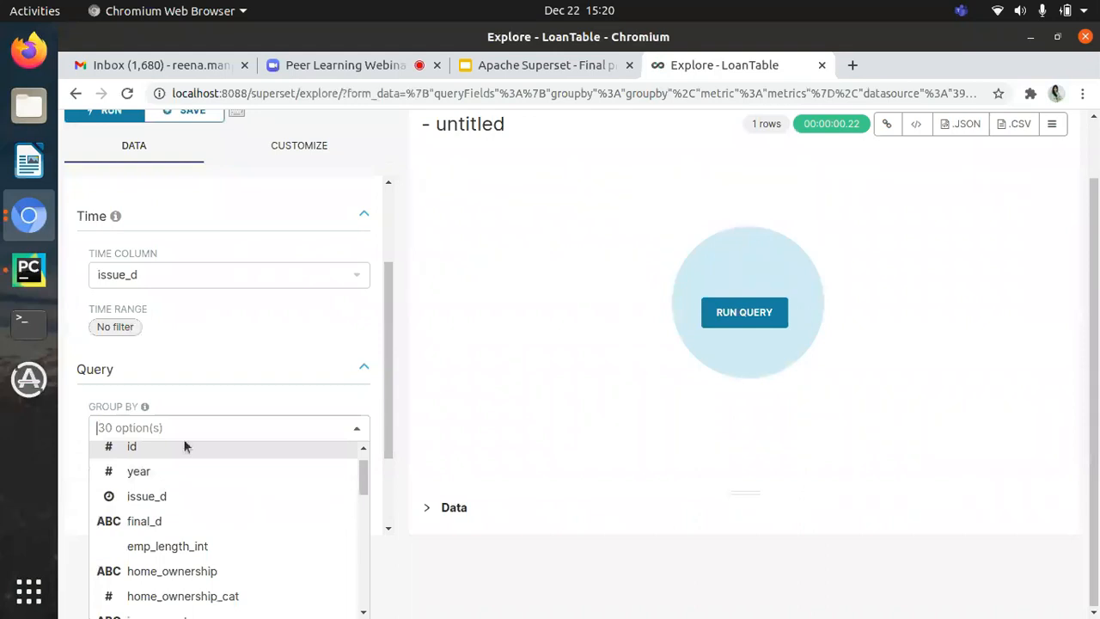
pyautogui.scroll(1, 188, 430)
pyautogui.write('pur')
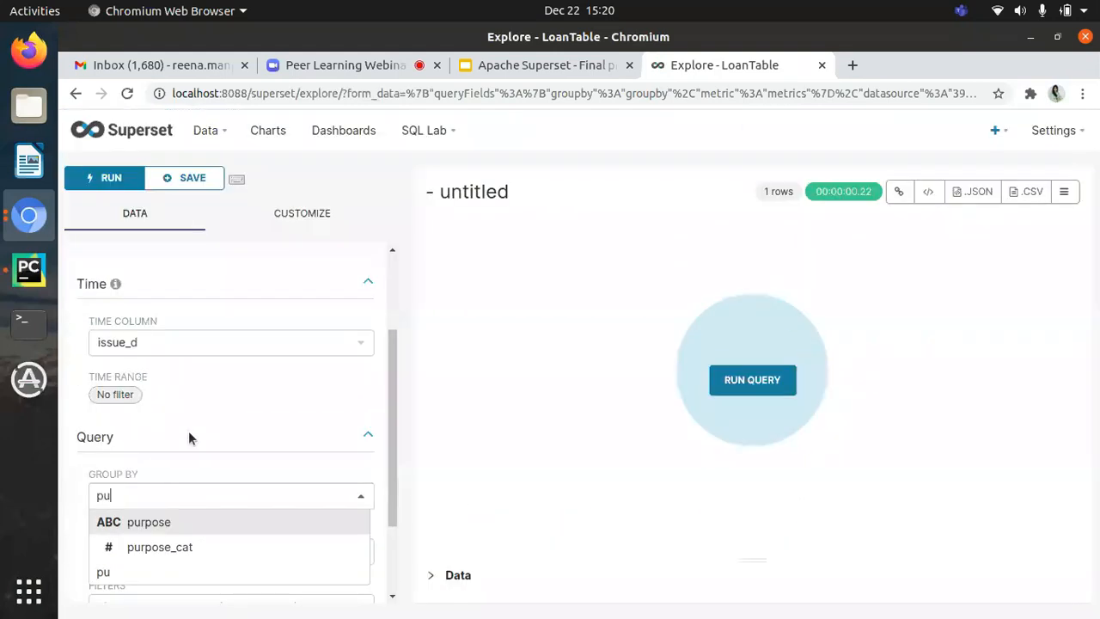
pyautogui.click(151, 532)
pyautogui.scroll(-2, 266, 455)
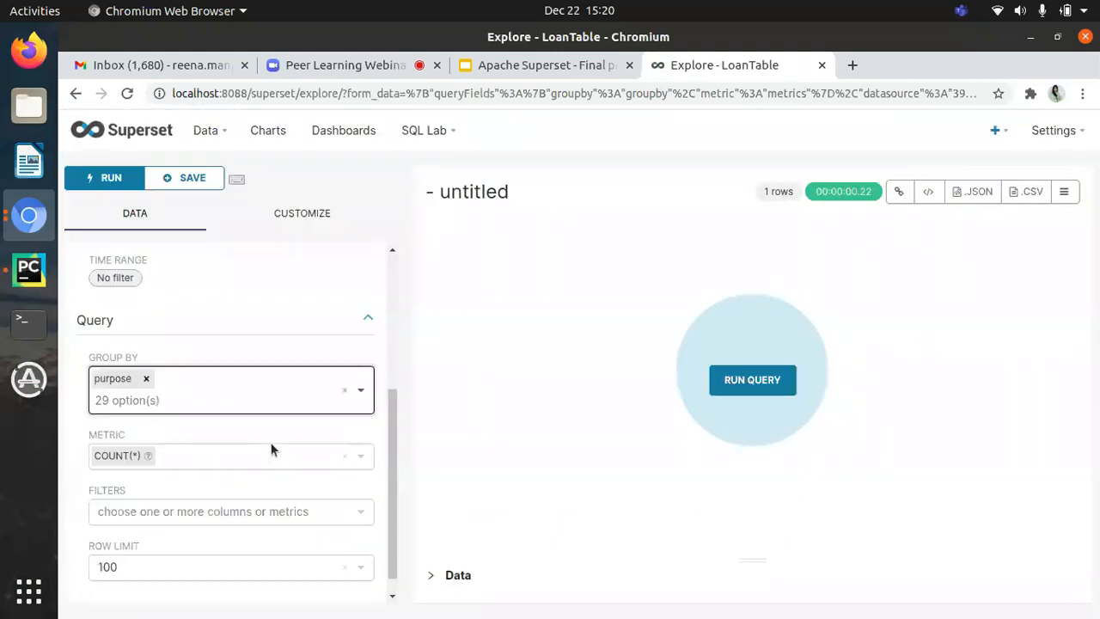
pyautogui.scroll(-1, 245, 439)
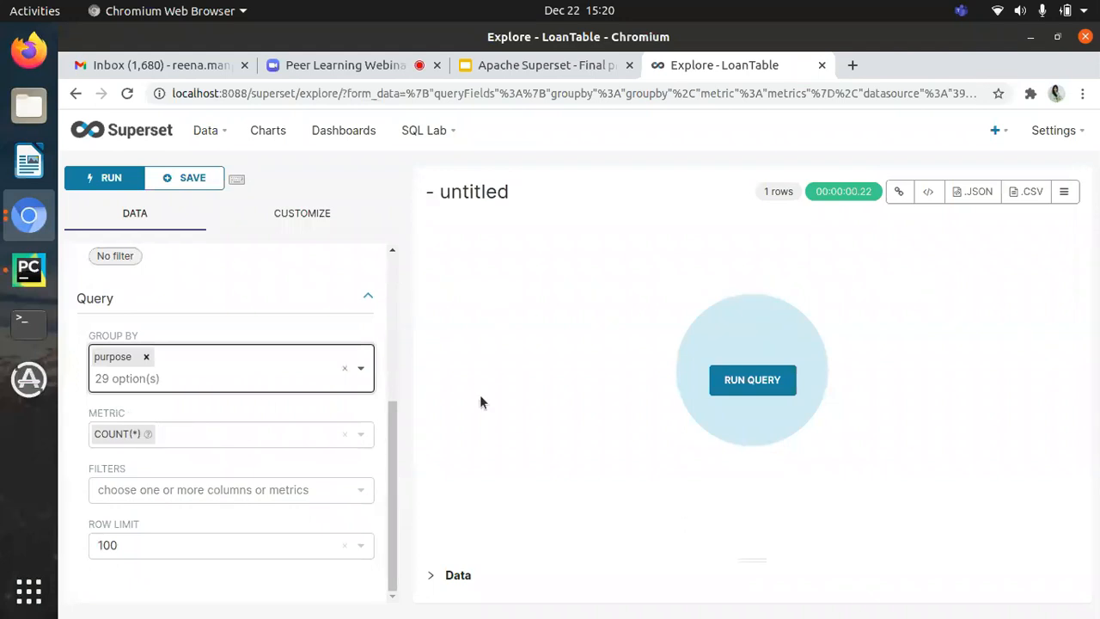
pyautogui.click(768, 386)
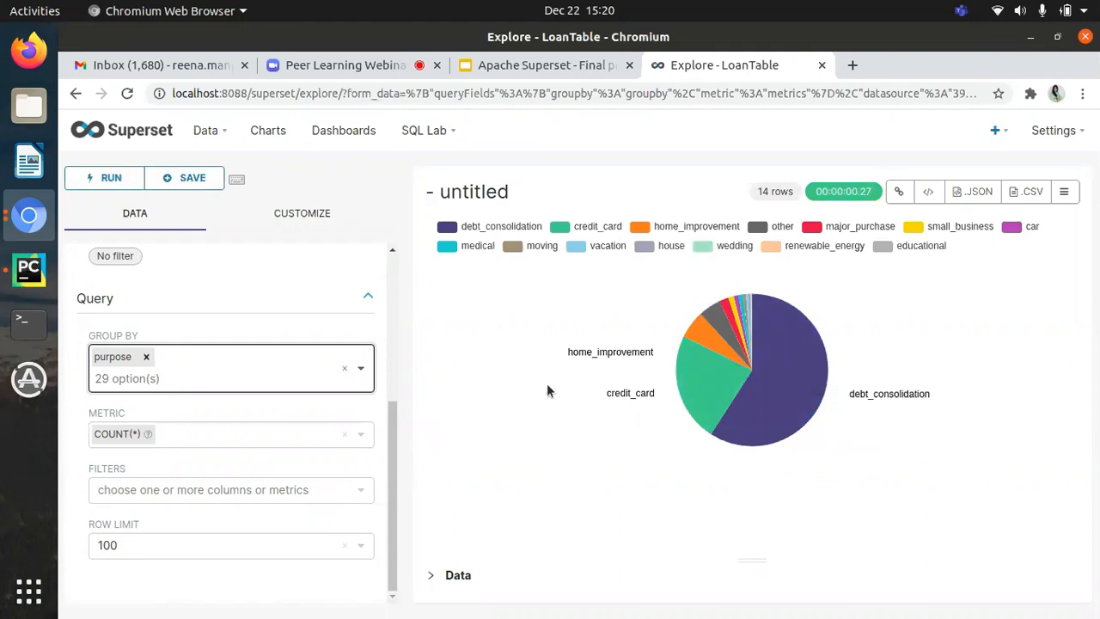
# Step: Apply the color scheme starting with blue, orange, green and red to the pie chart and set its outer radius to 40
pyautogui.click(310, 217)
pyautogui.click(177, 457)
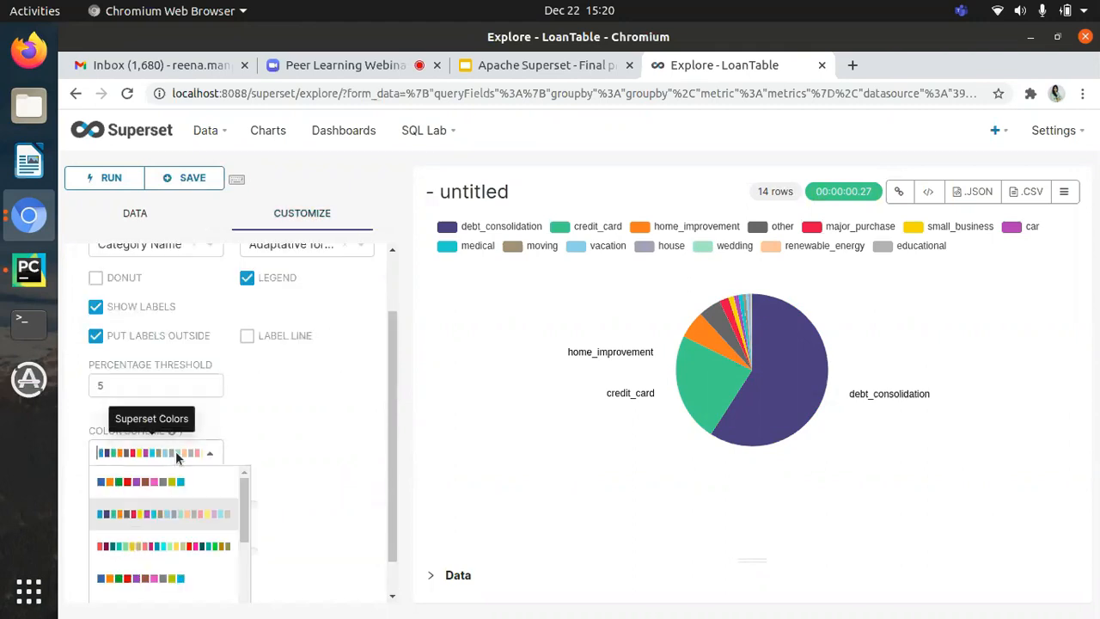
pyautogui.click(171, 477)
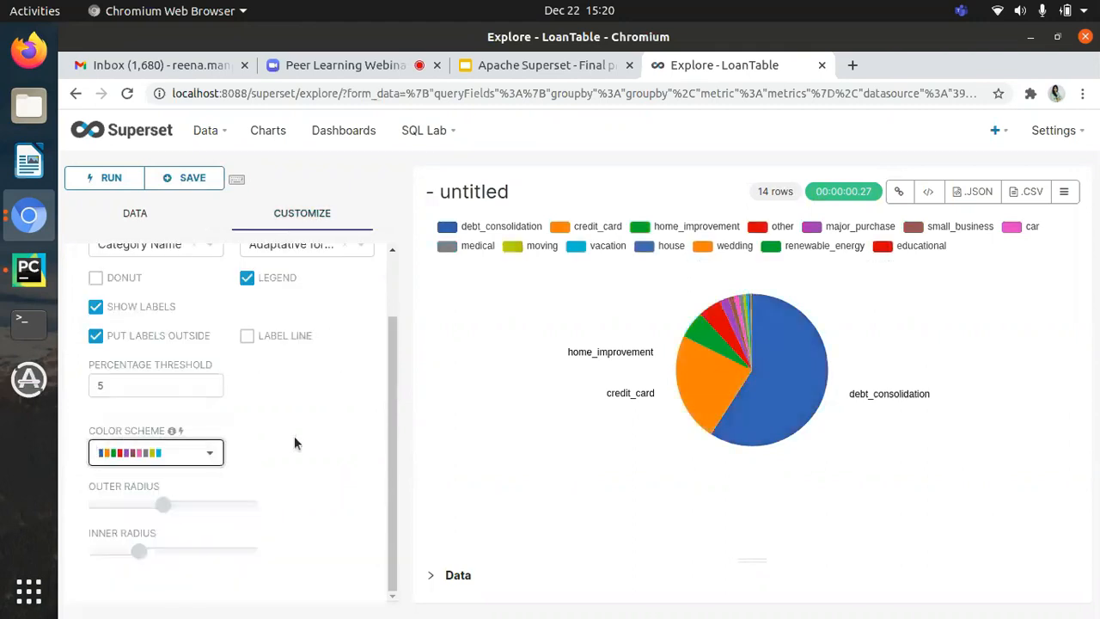
pyautogui.click(196, 459)
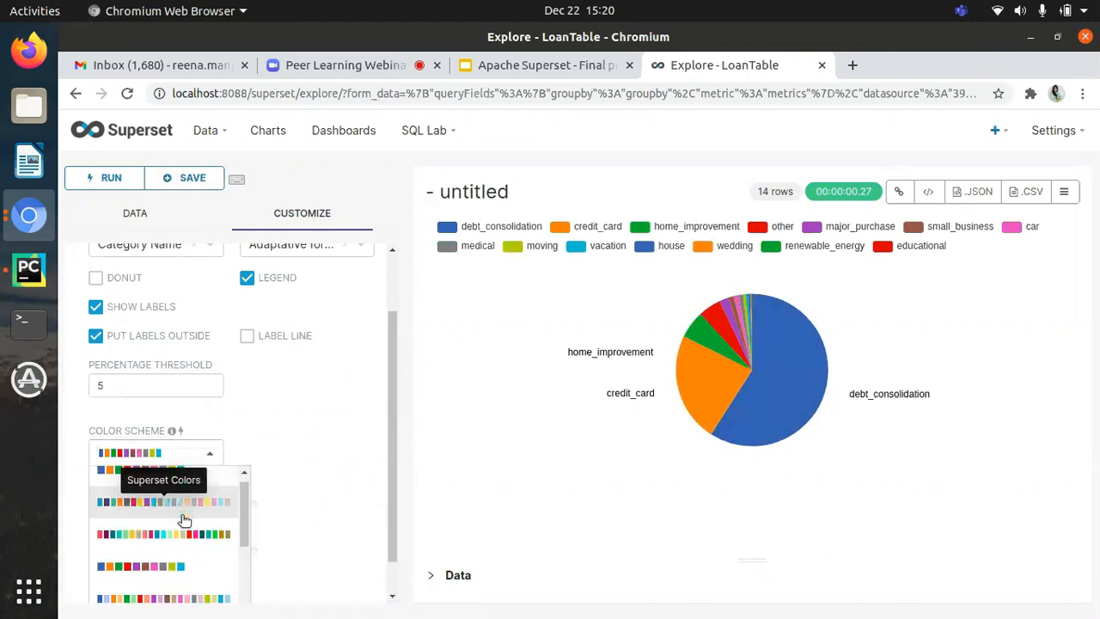
pyautogui.click(180, 526)
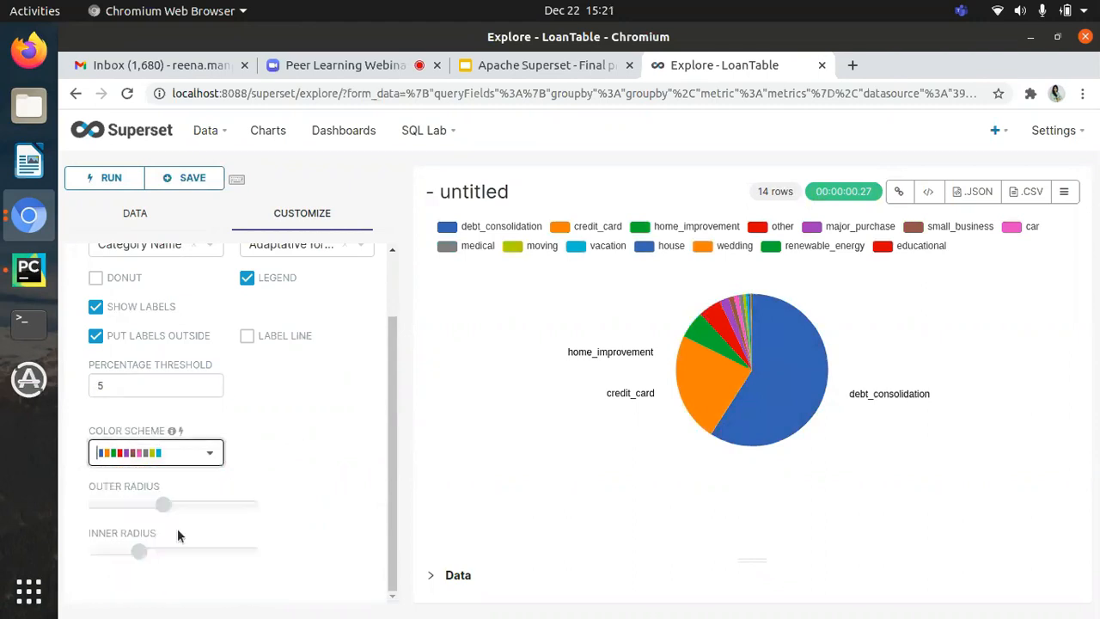
pyautogui.moveTo(164, 515)
pyautogui.moveTo(149, 514); pyautogui.dragTo(151, 511)
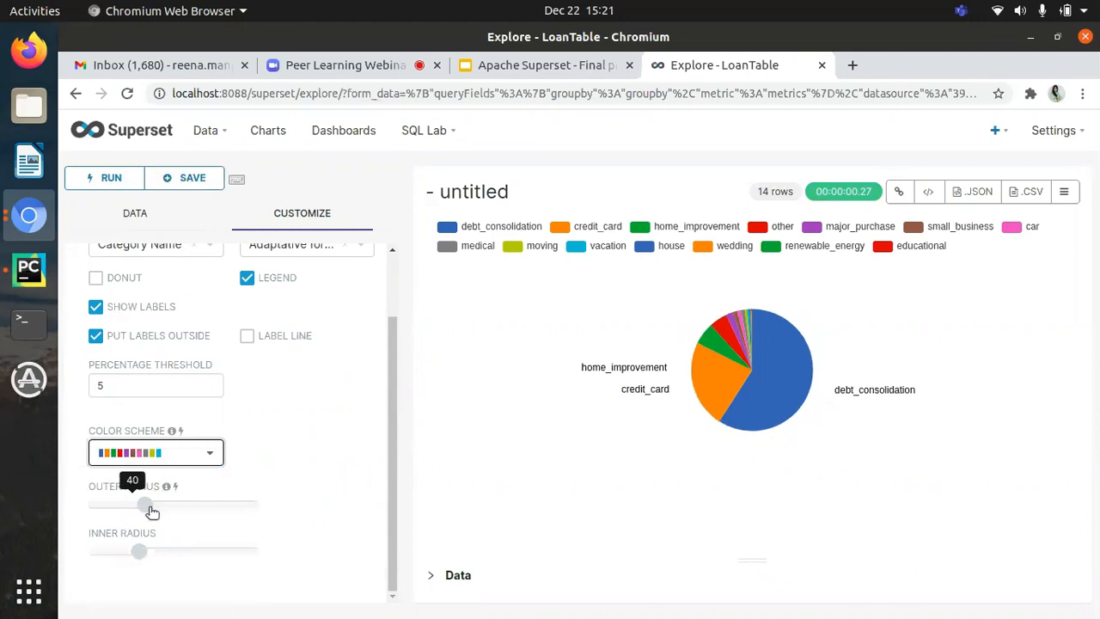
# Step: Examine the chart's iframe embed code with its height and width settings, closing it when done
pyautogui.click(921, 196)
pyautogui.scroll(-3, 666, 169)
pyautogui.scroll(3, 666, 170)
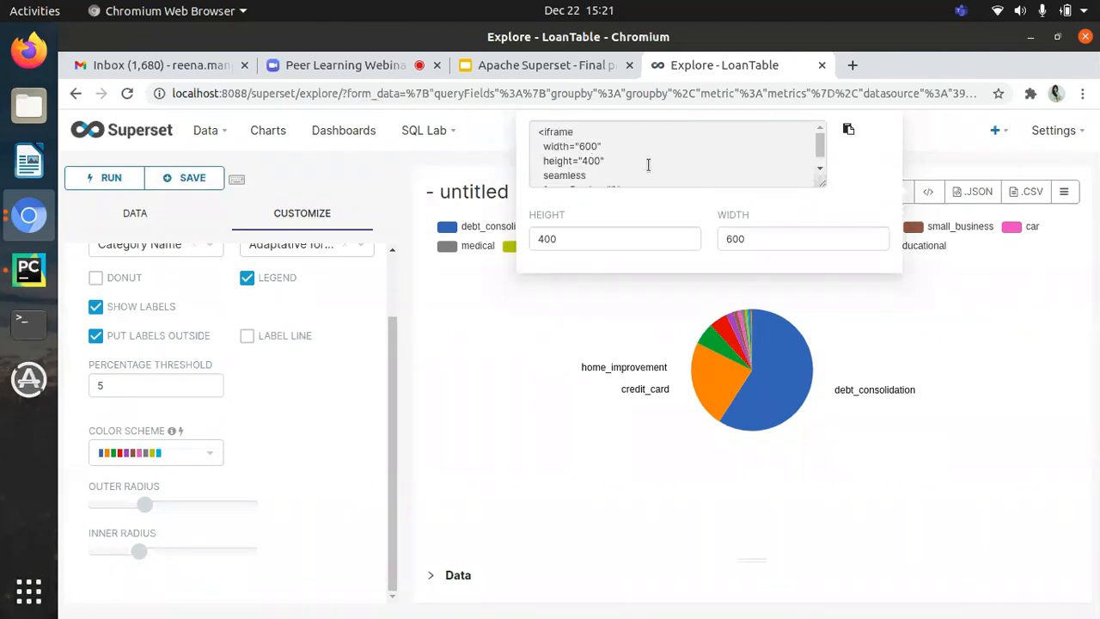
pyautogui.scroll(-1, 642, 162)
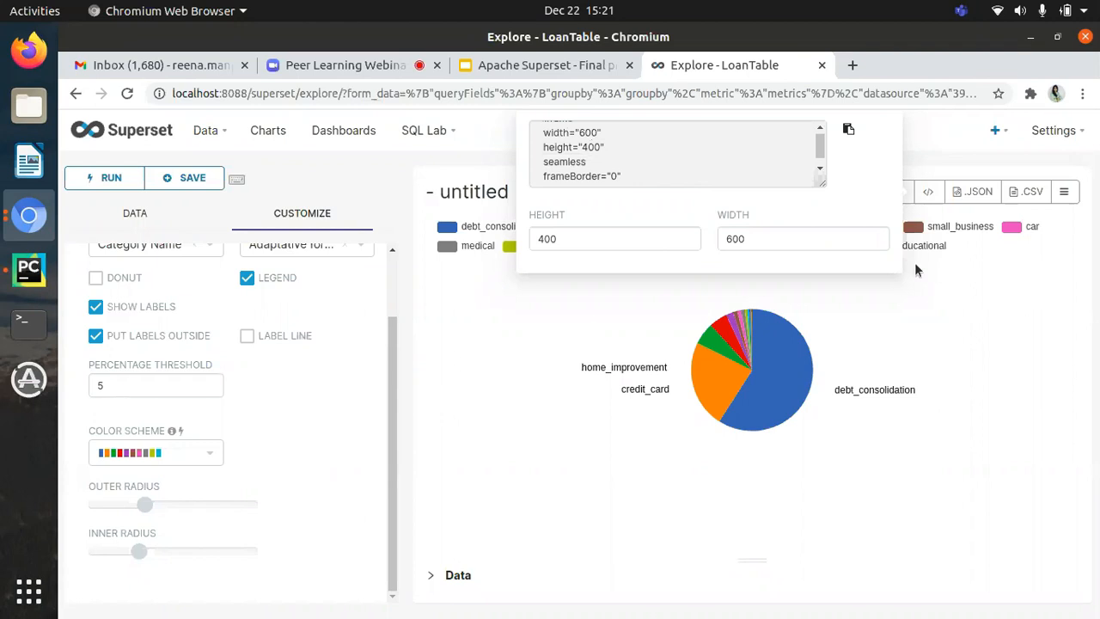
pyautogui.click(963, 312)
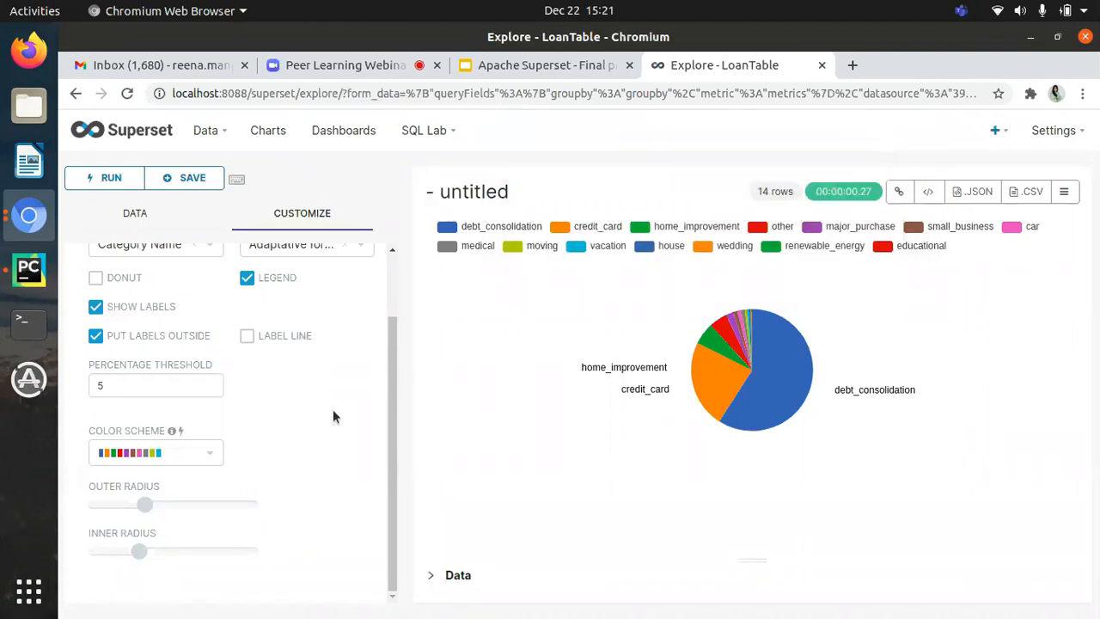
# Step: Title the chart PuposeChart and save it as a new chart without adding it to a dashboard
pyautogui.scroll(2, 333, 409)
pyautogui.click(499, 194)
pyautogui.press('BackSpace')
pyautogui.write('P')
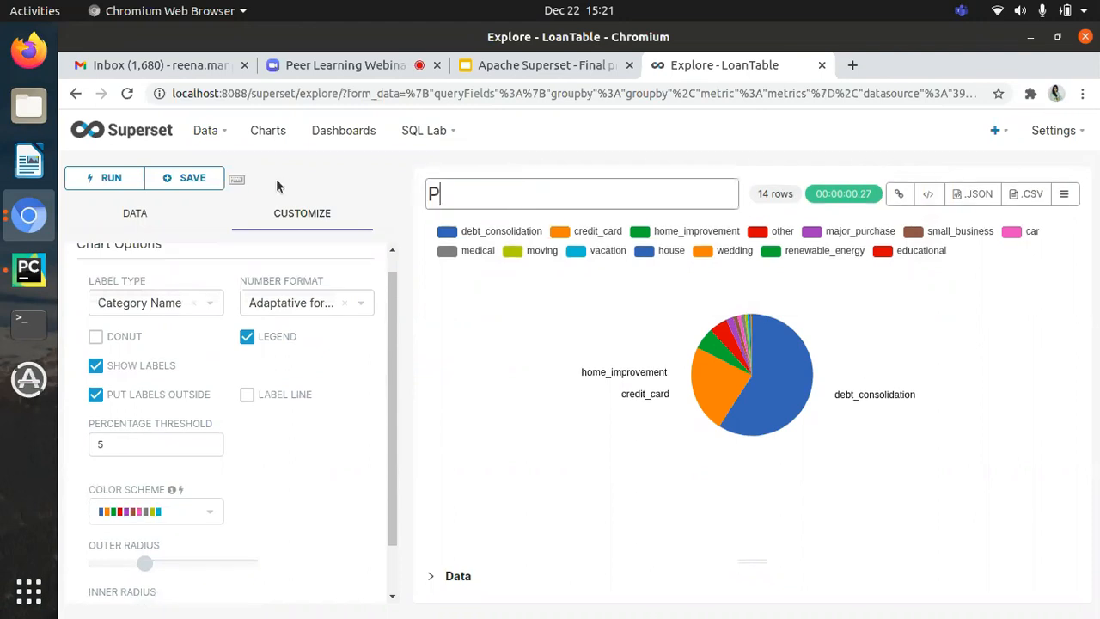
pyautogui.write('upor')
pyautogui.write('eChart')
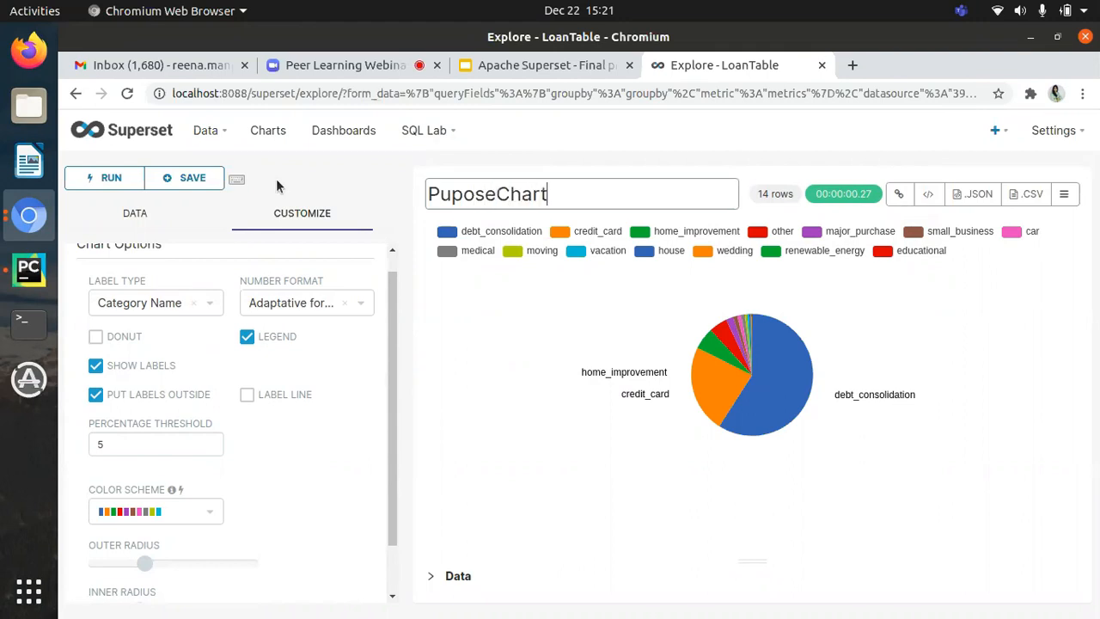
pyautogui.click(172, 178)
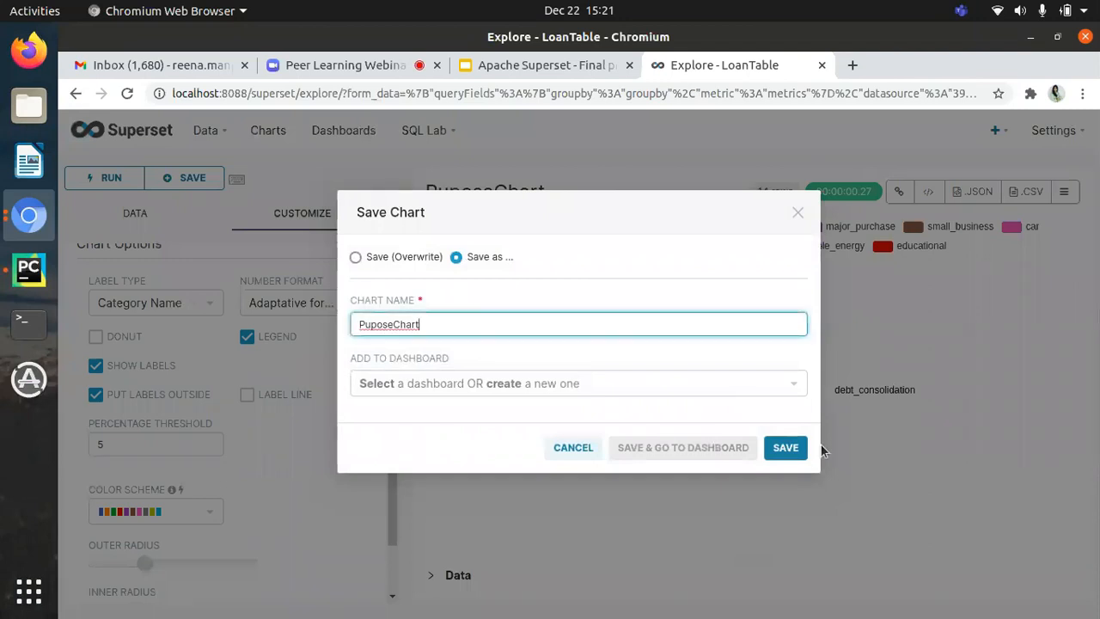
pyautogui.click(793, 448)
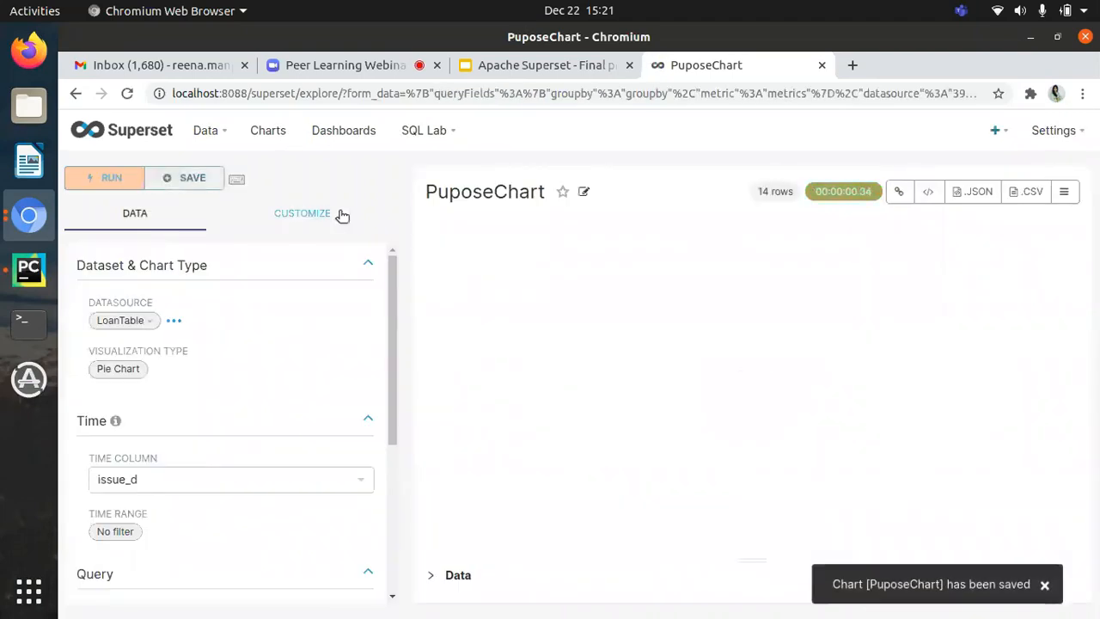
pyautogui.click(348, 139)
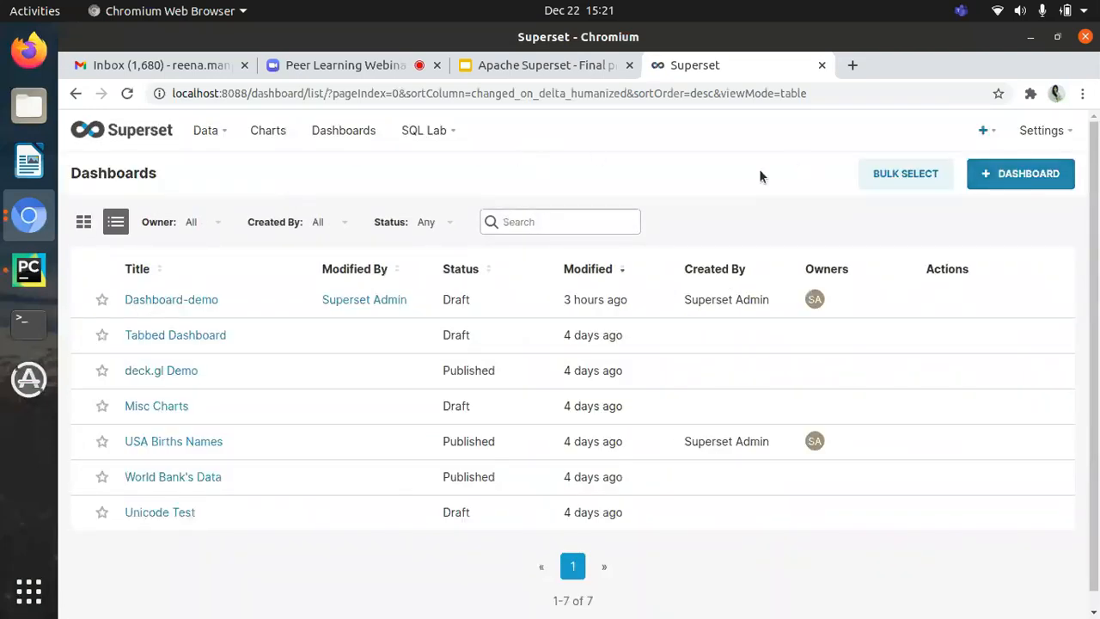
pyautogui.click(1040, 182)
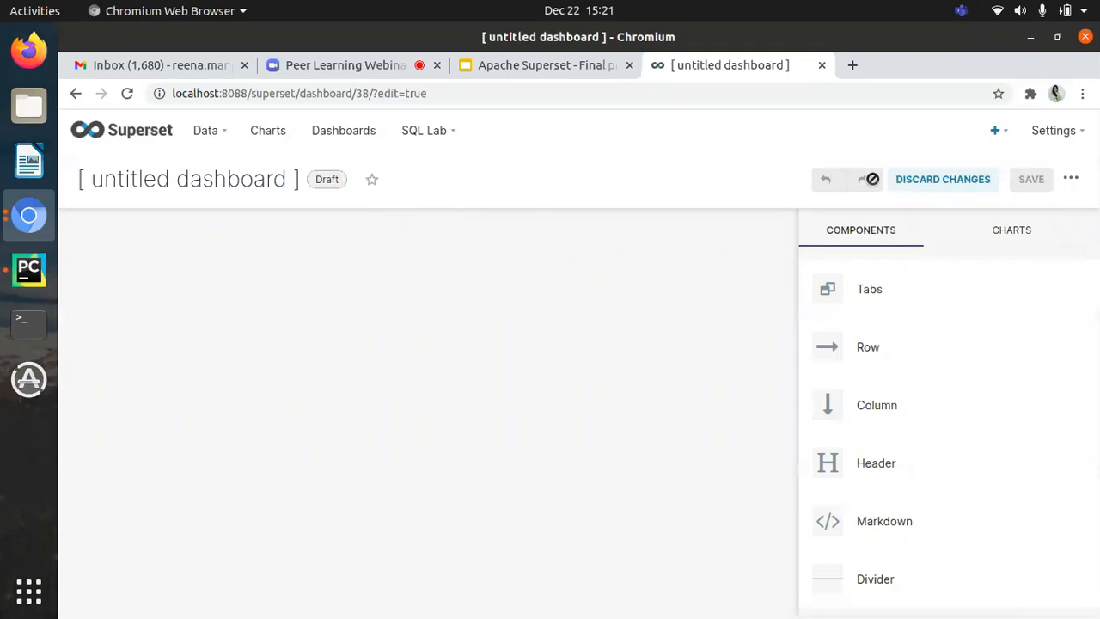
pyautogui.click(255, 180)
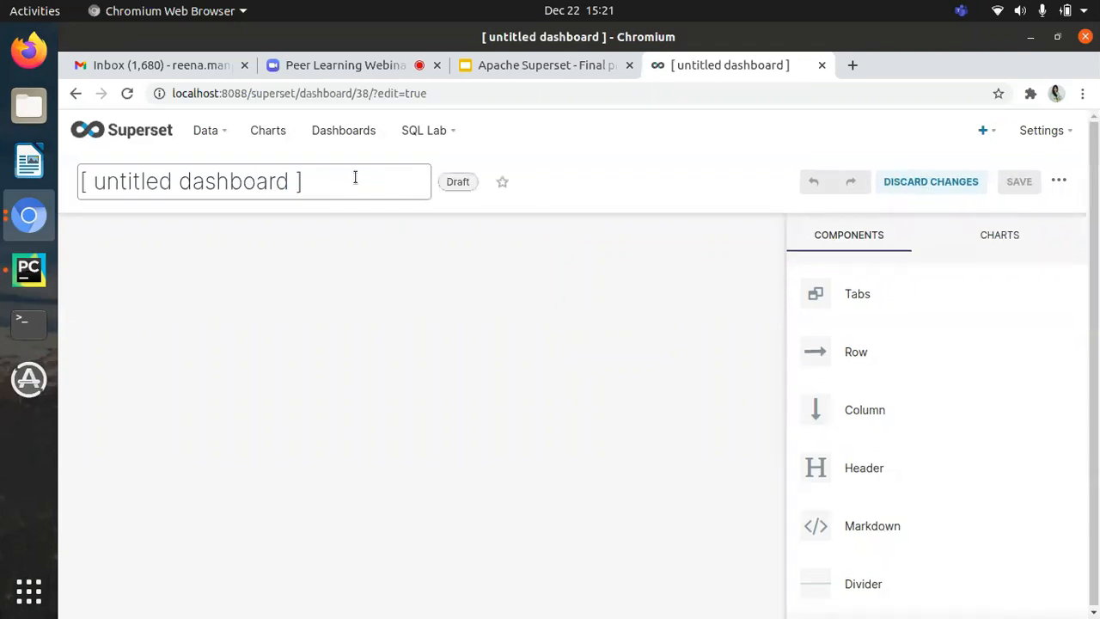
pyautogui.tripleClick(355, 177)
pyautogui.press('BackSpace')
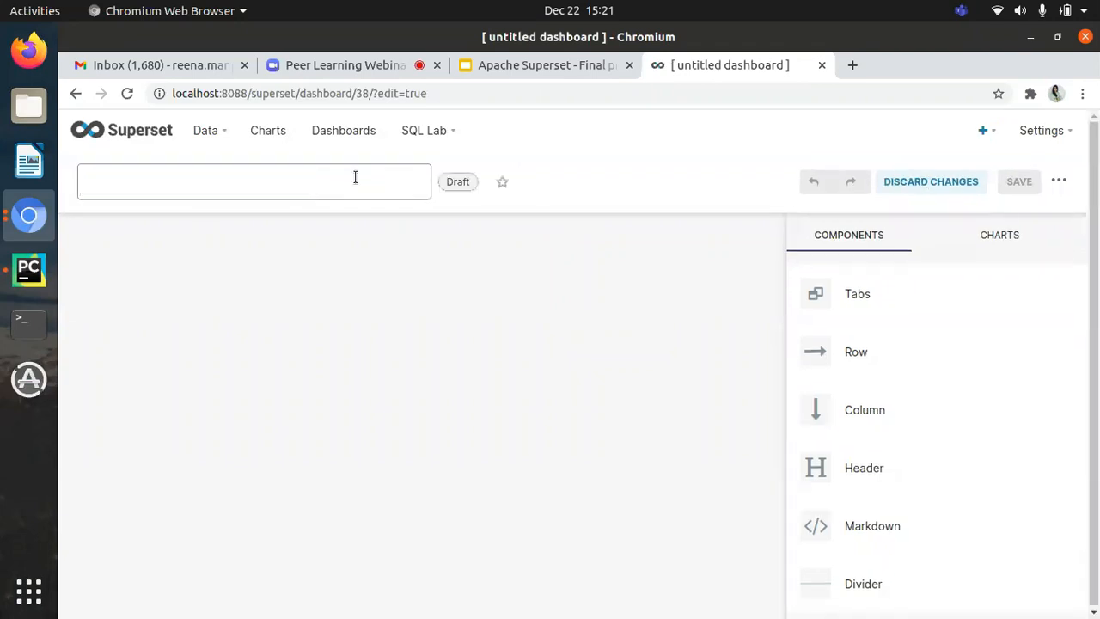
pyautogui.click(270, 135)
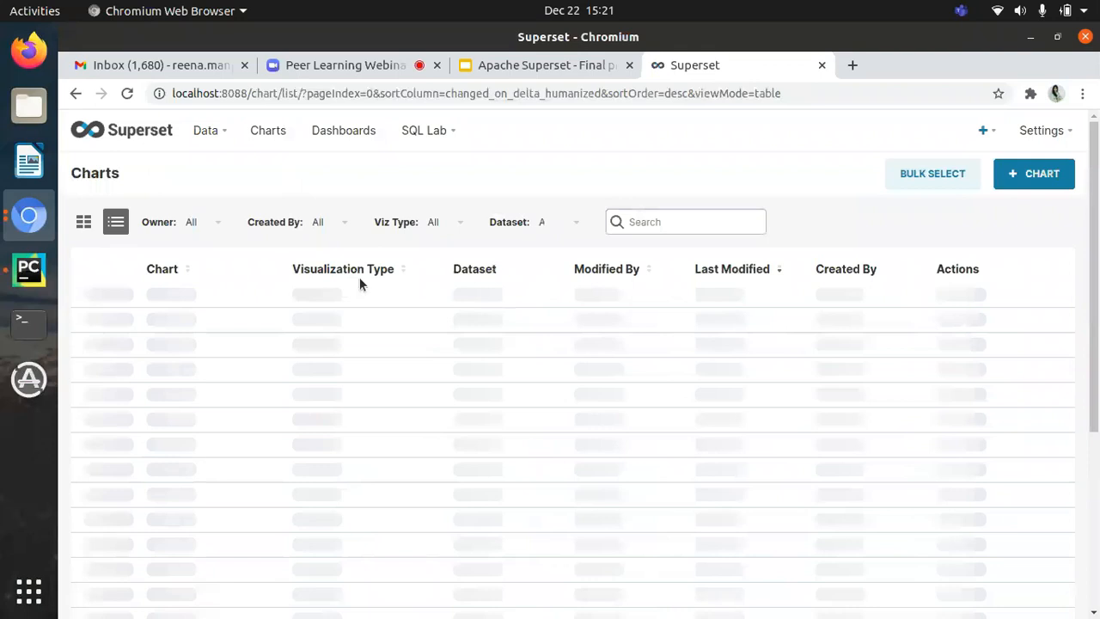
# Step: Create a new dashboard from the dashboards list and title it DemoDashborad
pyautogui.click(356, 132)
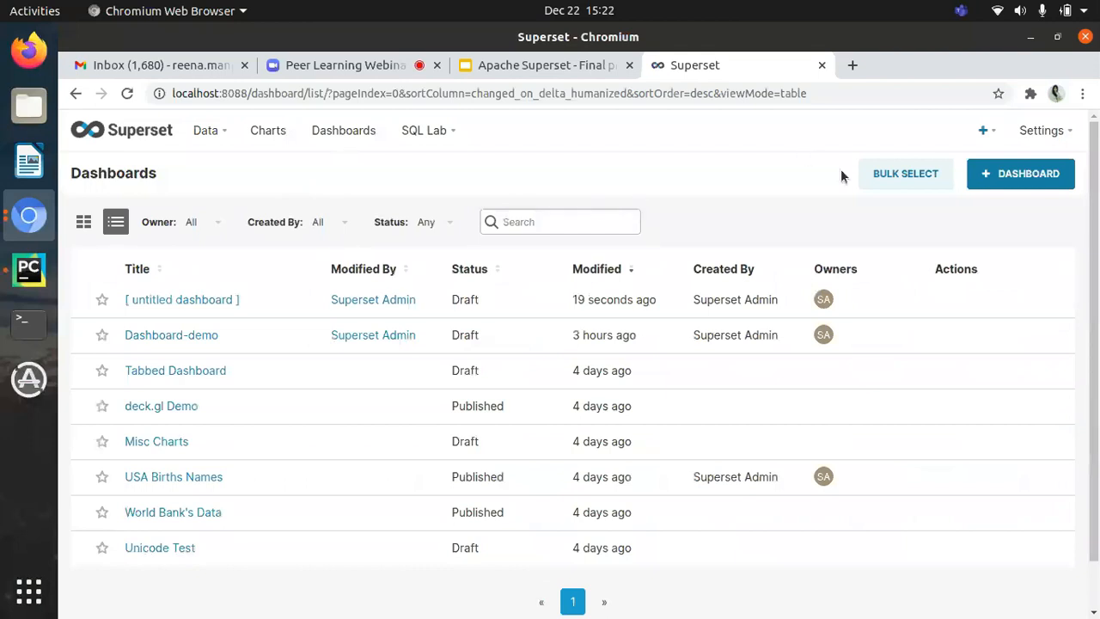
pyautogui.click(982, 188)
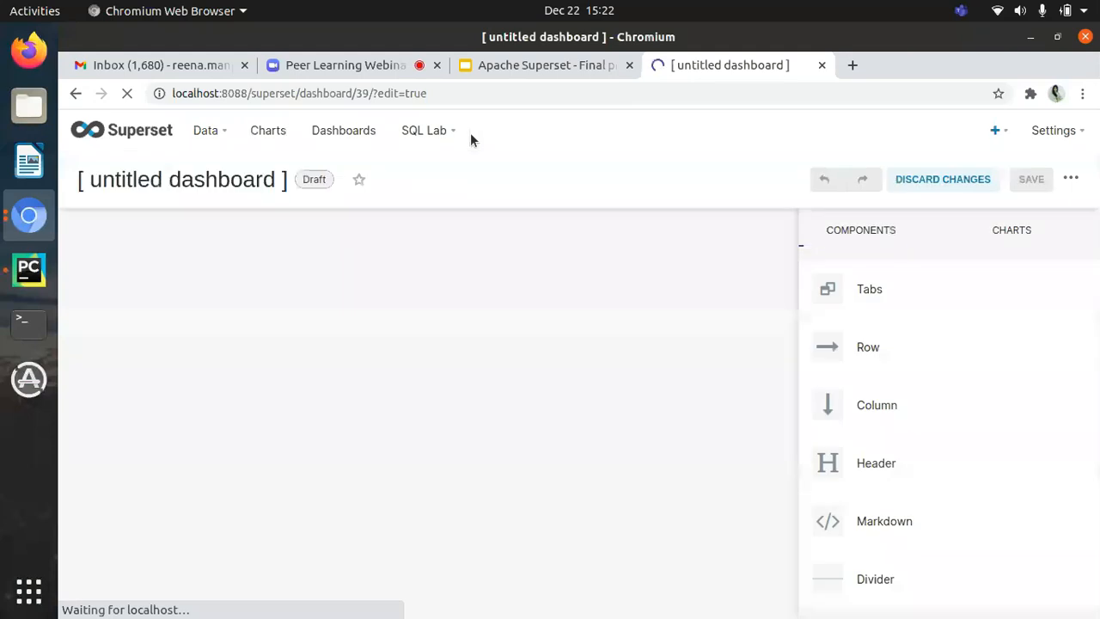
pyautogui.click(253, 187)
pyautogui.tripleClick(252, 187)
pyautogui.write('DemoDashborad')
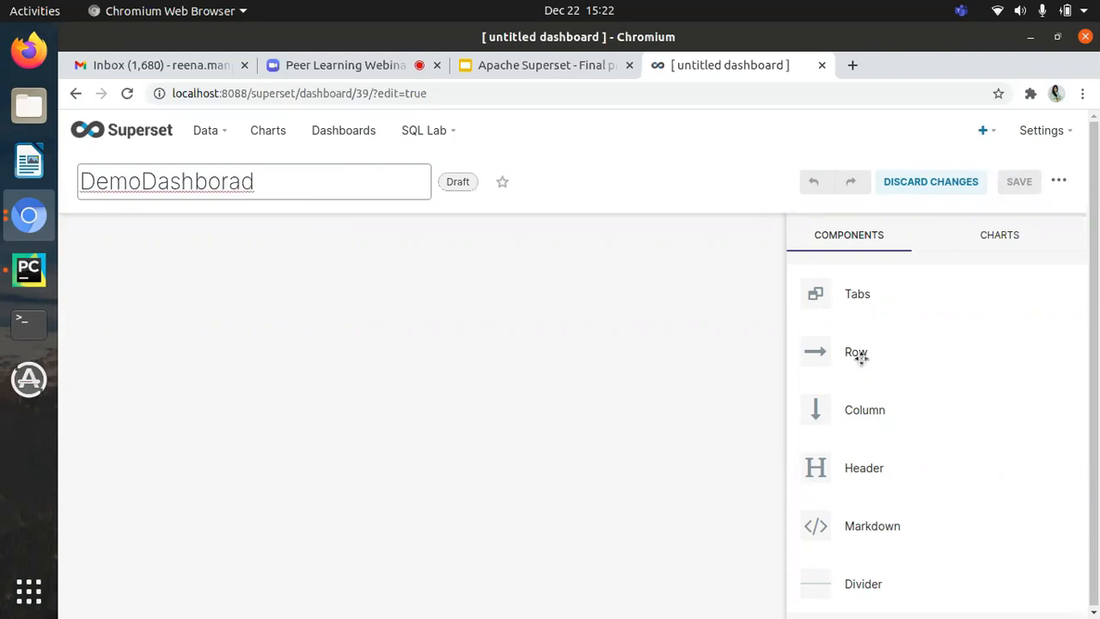
pyautogui.click(1006, 233)
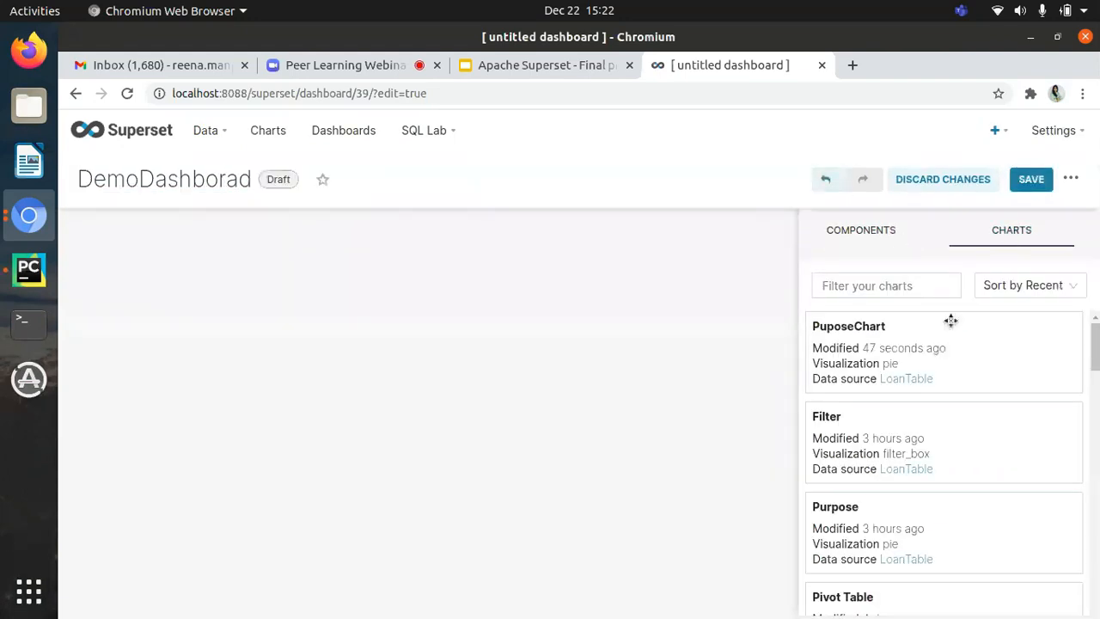
# Step: Add a Tabs component to the empty dashboard canvas and extend it to three tabs
pyautogui.click(886, 230)
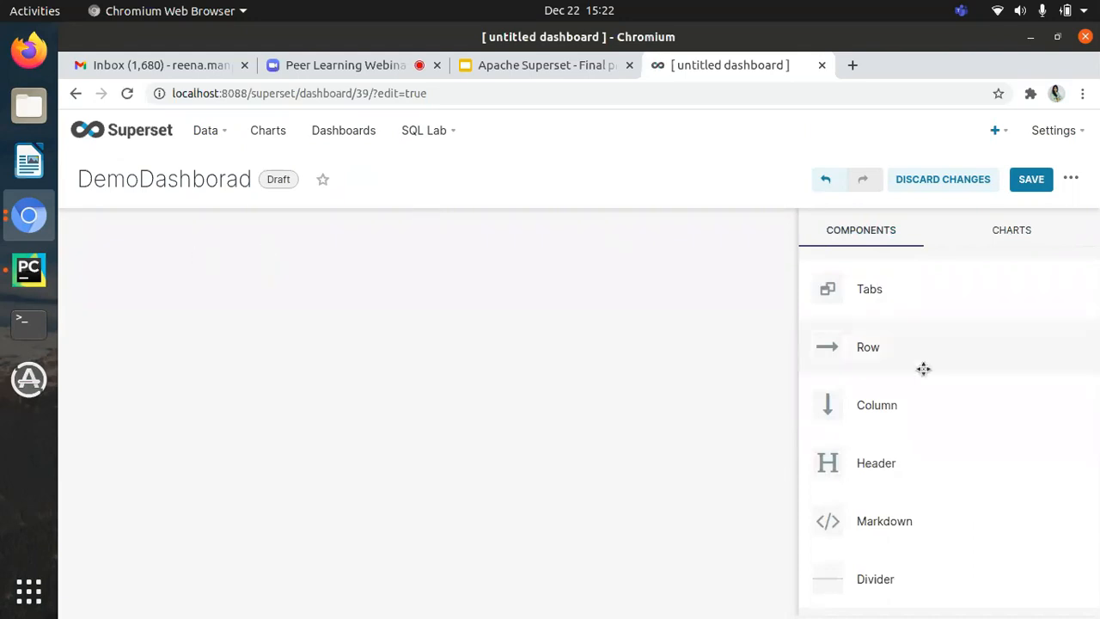
pyautogui.moveTo(855, 289); pyautogui.dragTo(230, 263)
pyautogui.click(189, 248)
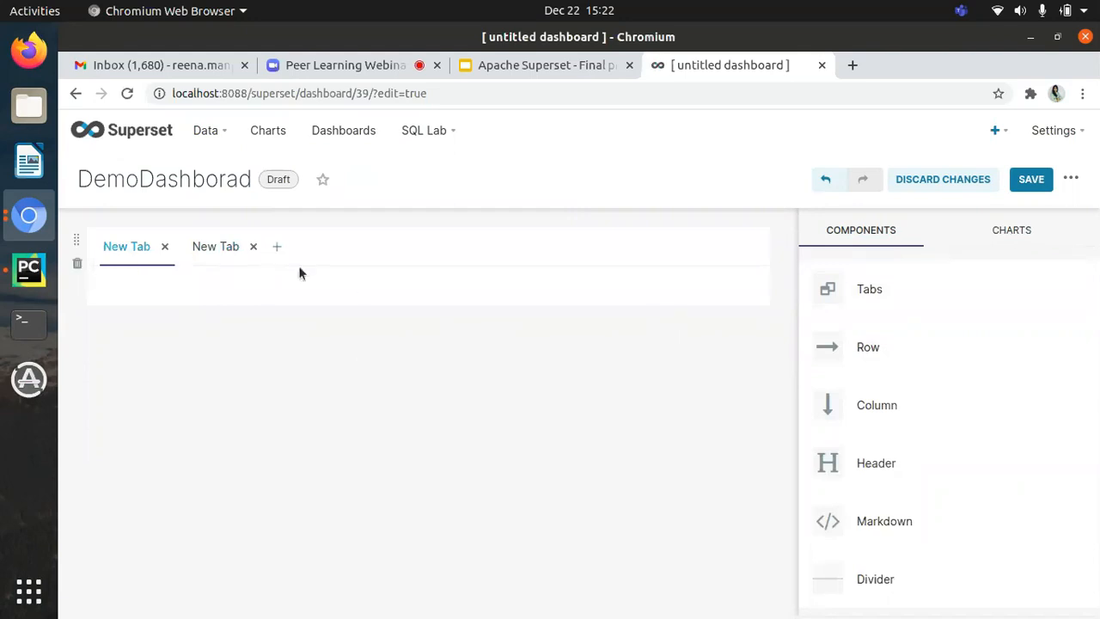
pyautogui.click(278, 247)
# Step: Rename the first dashboard tab as Female
pyautogui.click(130, 247)
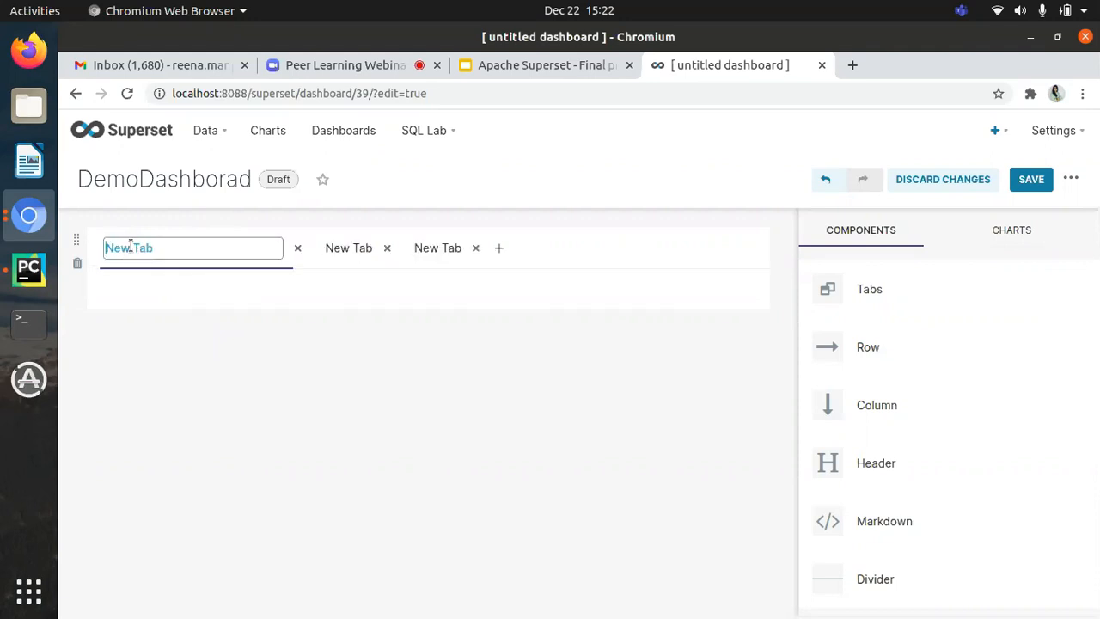
pyautogui.tripleClick(130, 247)
pyautogui.write('Female')
pyautogui.click(330, 287)
pyautogui.click(215, 251)
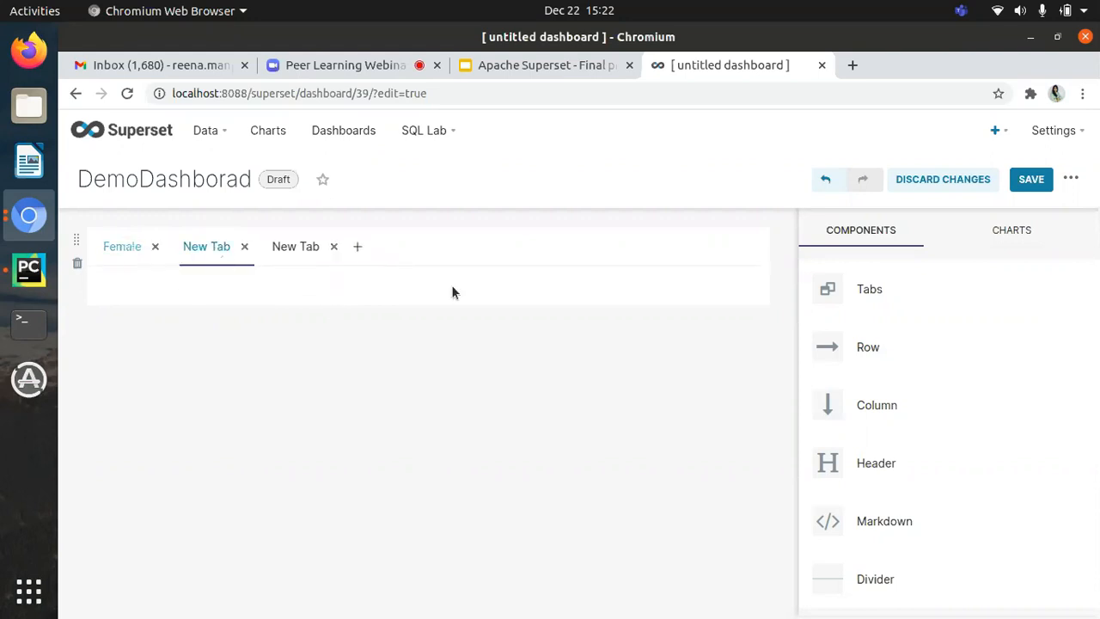
# Step: Place the saved PuposeChart on the dashboard in its own row beneath the tabs
pyautogui.click(129, 248)
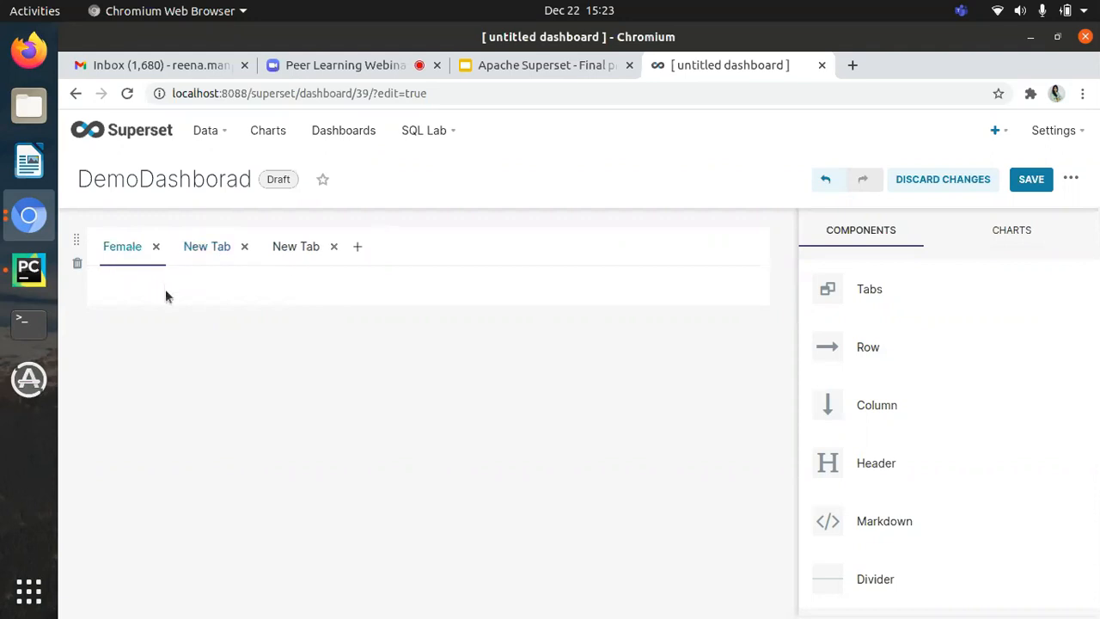
pyautogui.click(1013, 245)
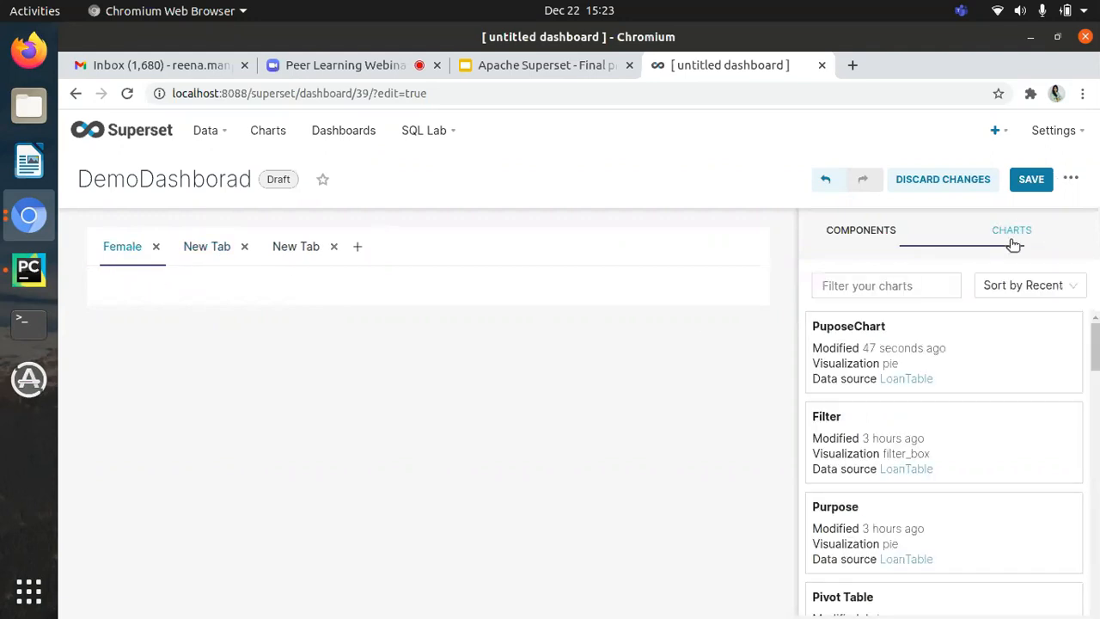
pyautogui.moveTo(860, 362); pyautogui.dragTo(841, 358)
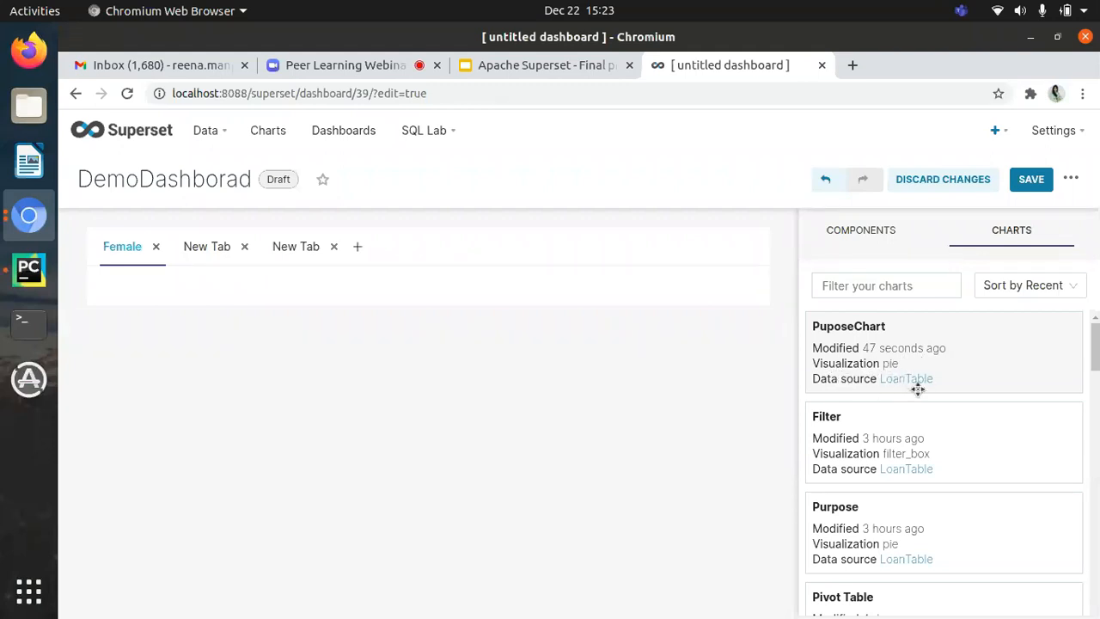
pyautogui.moveTo(864, 349); pyautogui.dragTo(204, 292)
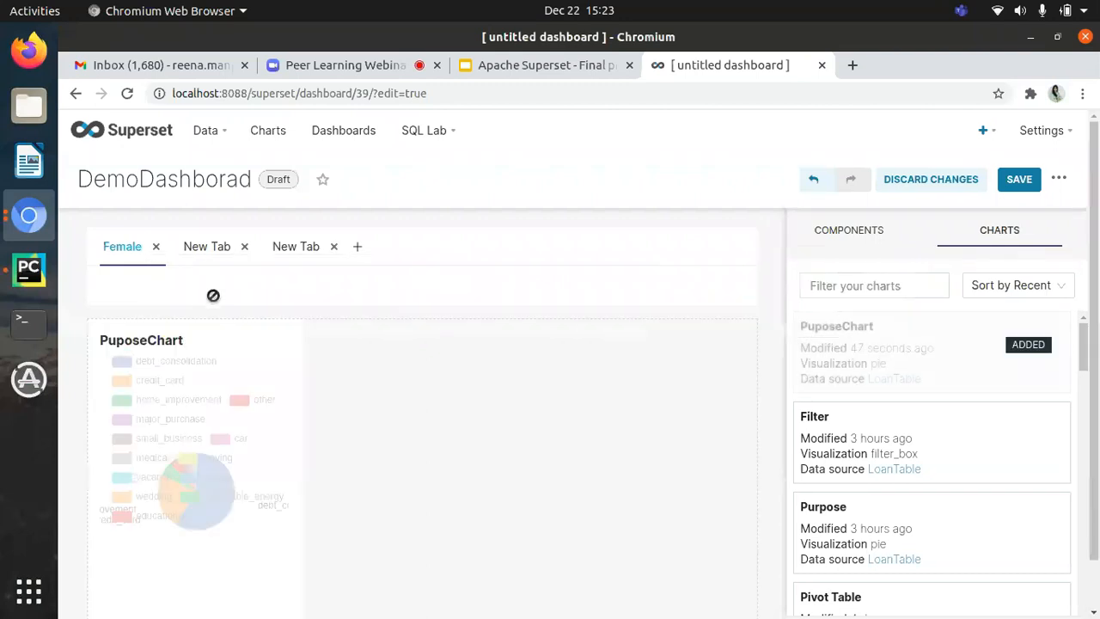
# Step: Resize PuposeChart to be shorter and span nearly the full width of its row, and save the dashboard
pyautogui.scroll(-1, 308, 399)
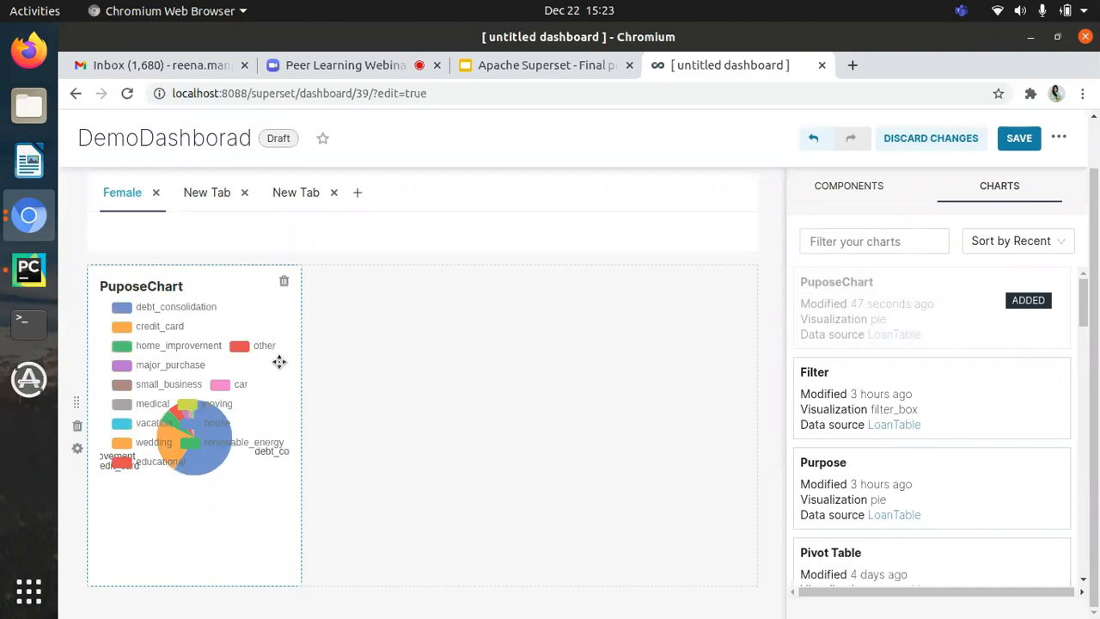
pyautogui.moveTo(292, 588); pyautogui.dragTo(688, 513)
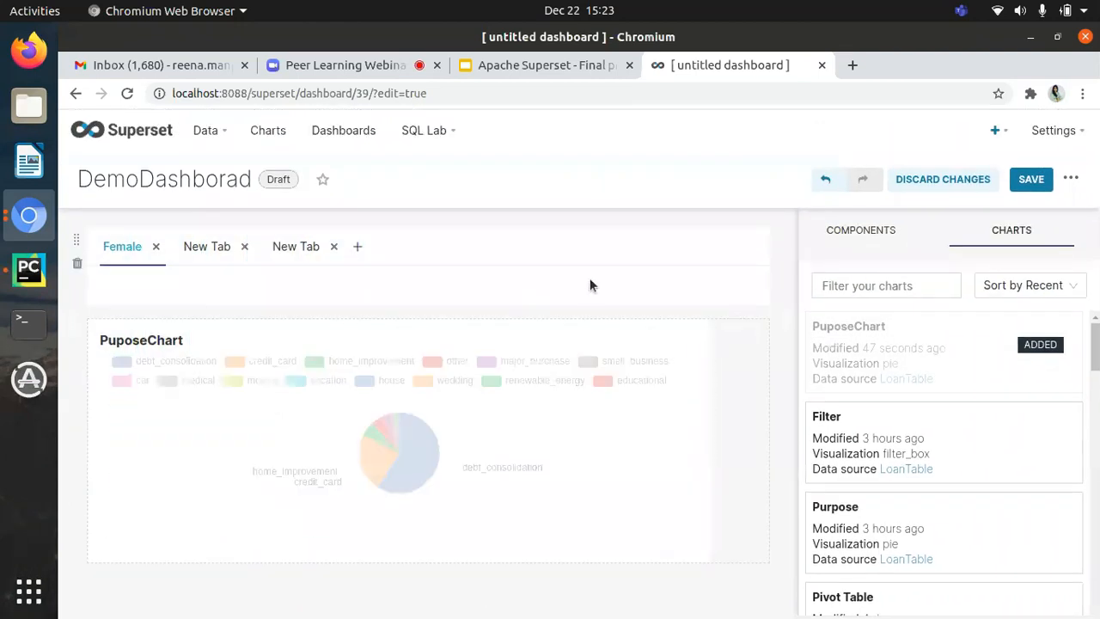
pyautogui.click(1032, 179)
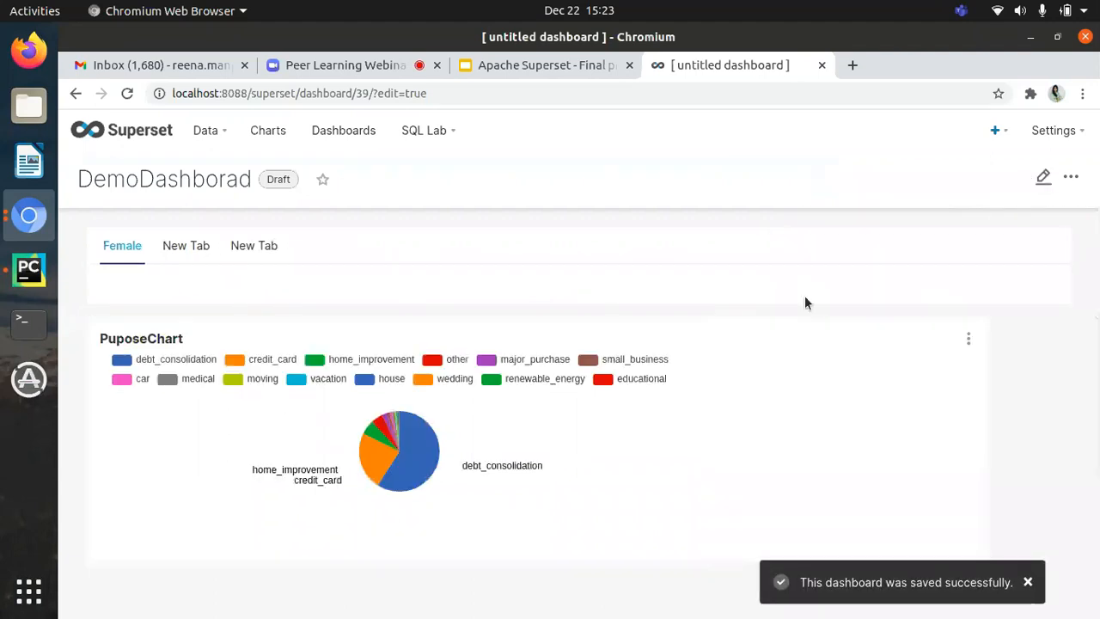
pyautogui.click(1072, 180)
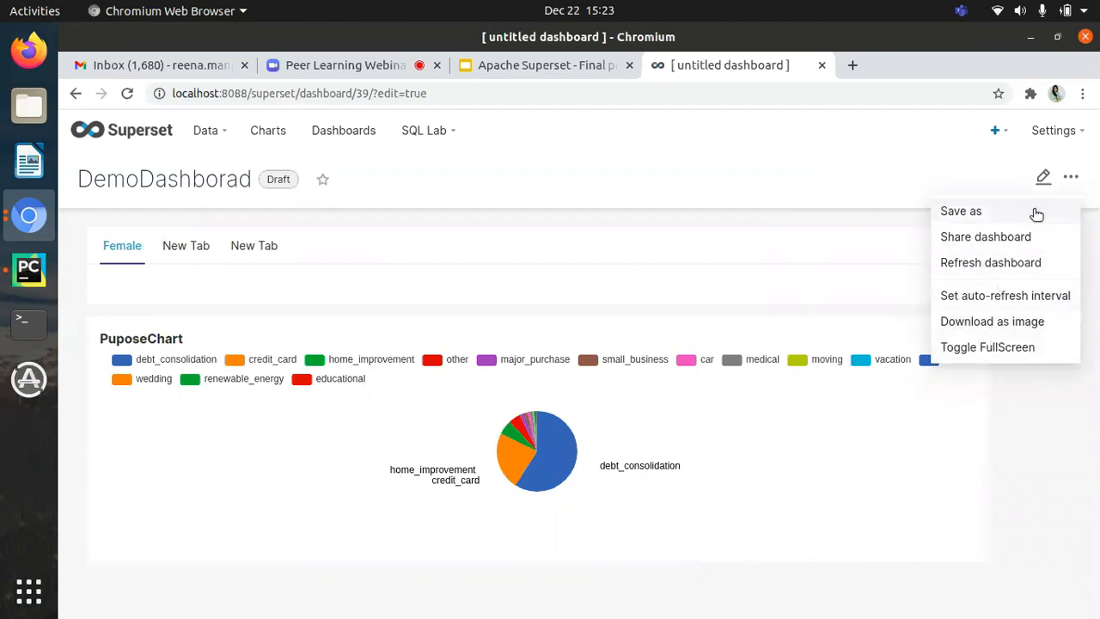
pyautogui.click(997, 299)
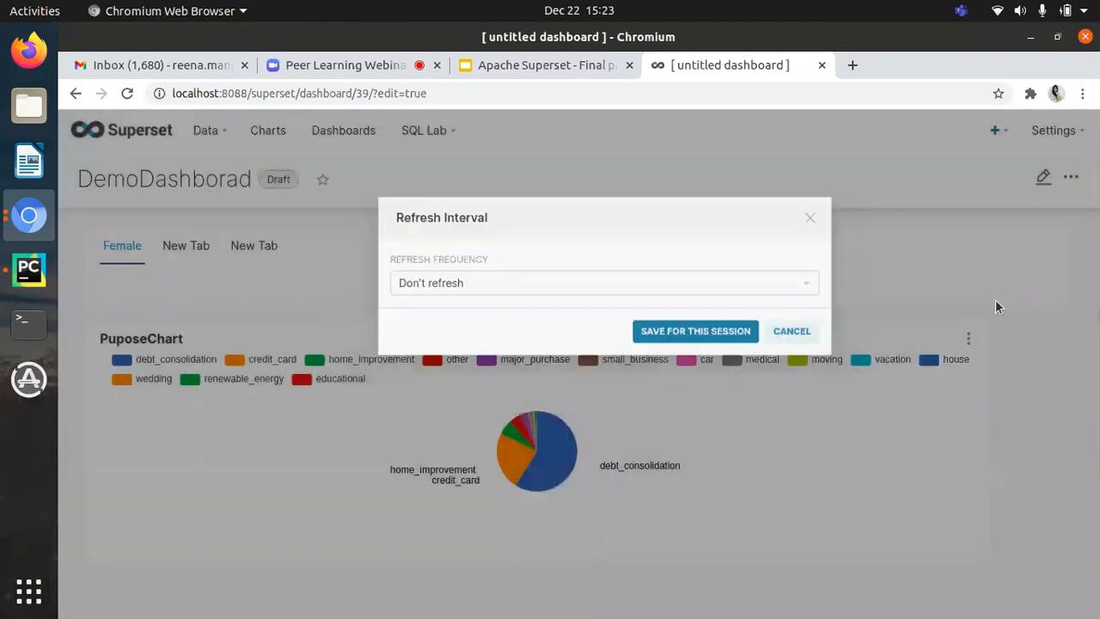
pyautogui.click(689, 287)
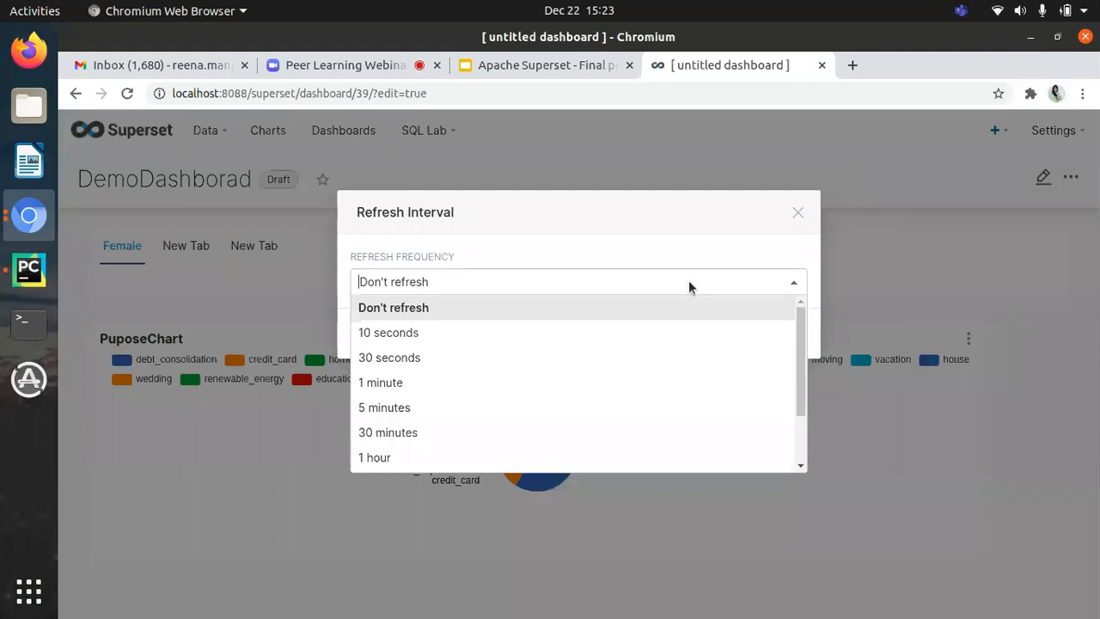
pyautogui.press('Escape')
pyautogui.press('Escape')
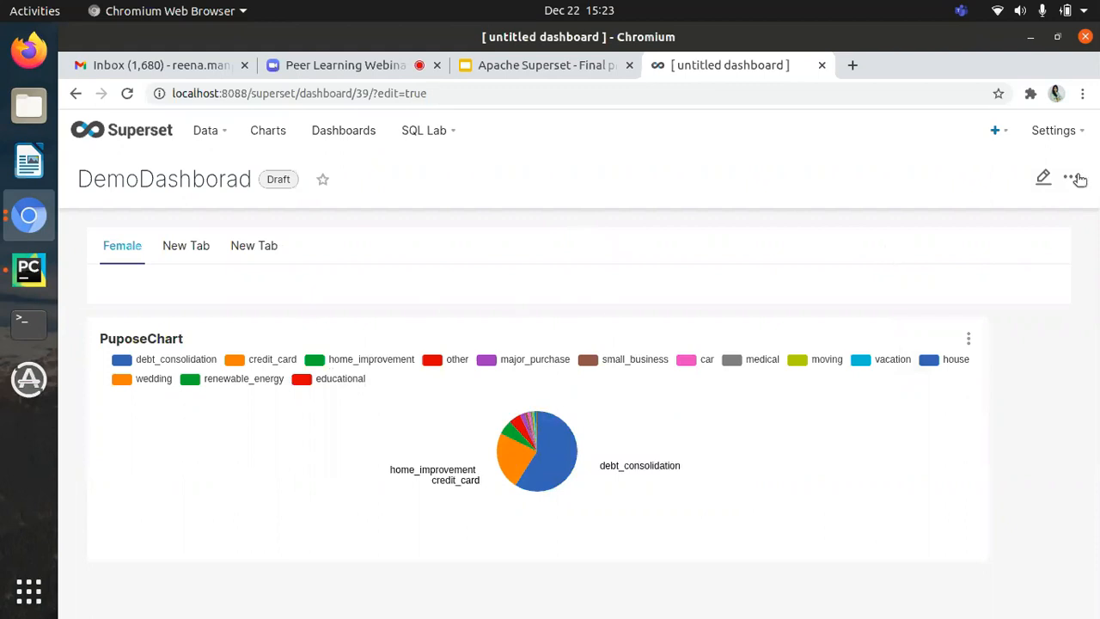
# Step: Set the dashboard's auto-refresh frequency to 5 minutes and save it for this session
pyautogui.click(1080, 179)
pyautogui.moveTo(1074, 178)
pyautogui.click(968, 296)
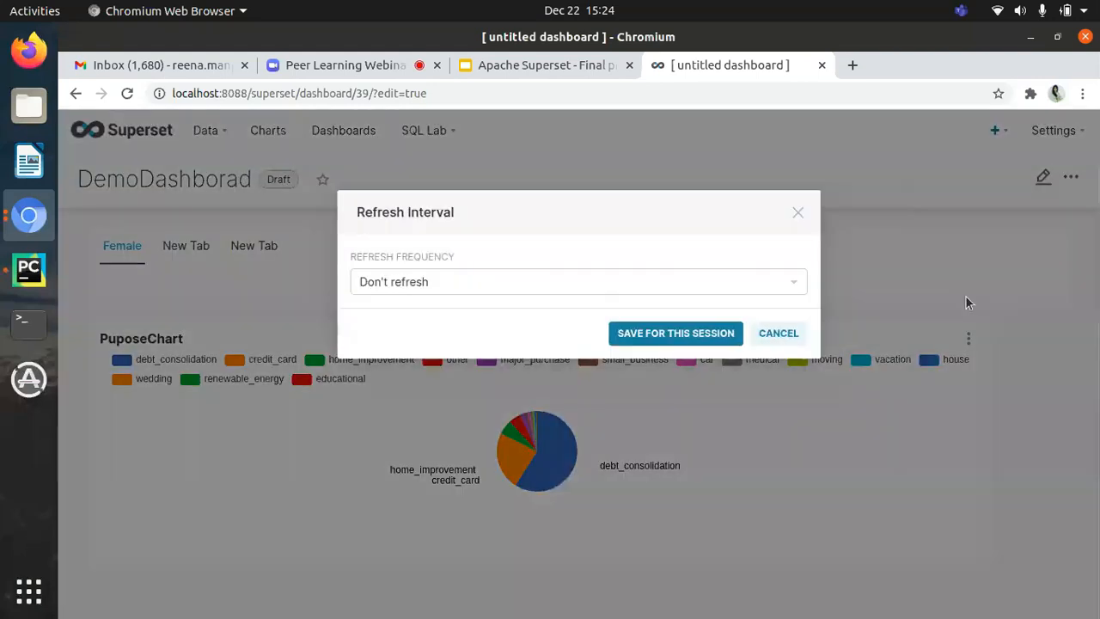
pyautogui.click(530, 282)
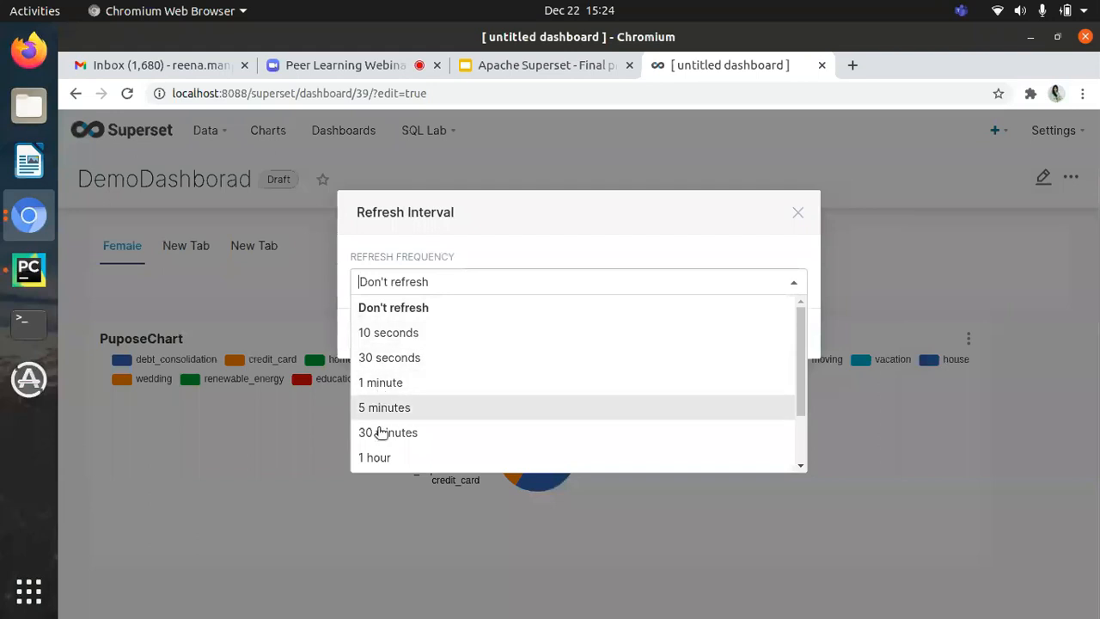
pyautogui.click(386, 413)
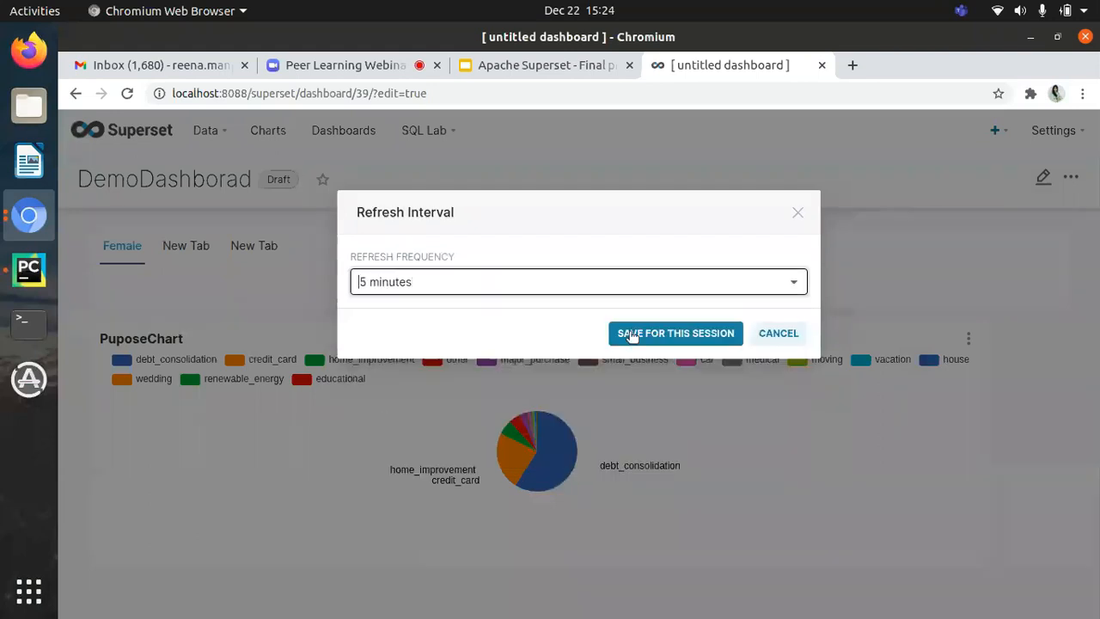
pyautogui.click(678, 334)
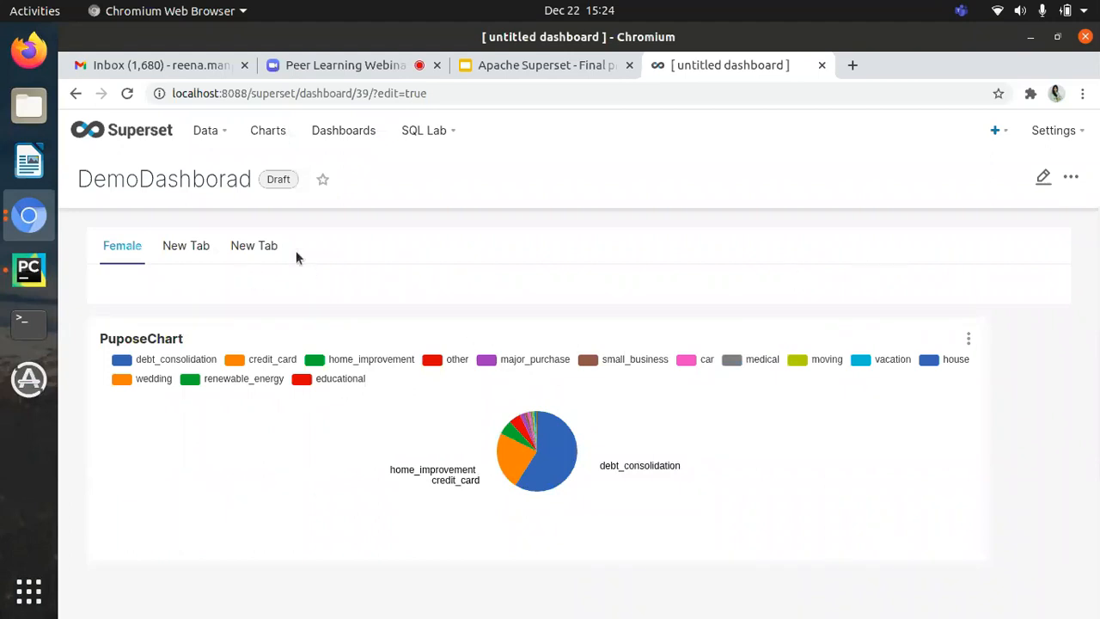
# Step: Create a new Filter Box chart from the LoanTable dataset
pyautogui.click(272, 130)
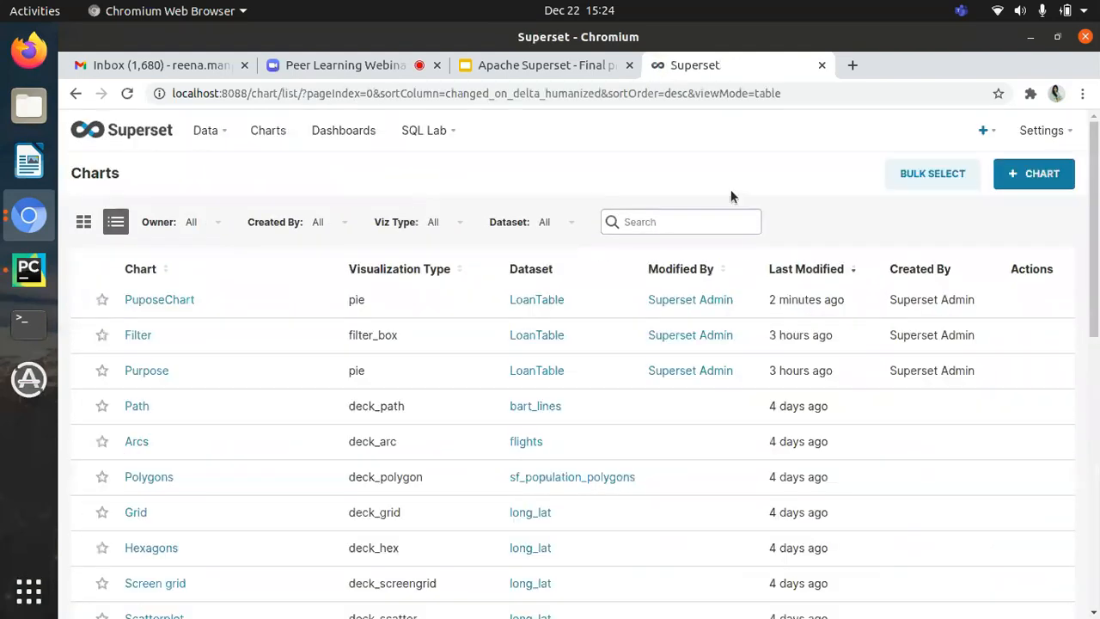
pyautogui.click(1056, 178)
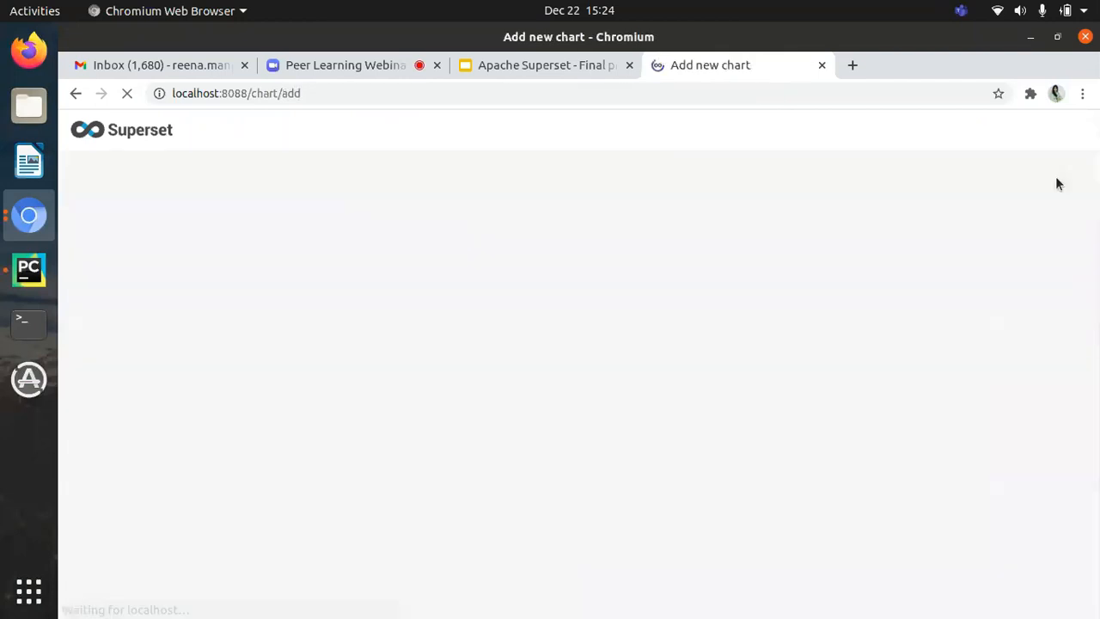
pyautogui.click(253, 268)
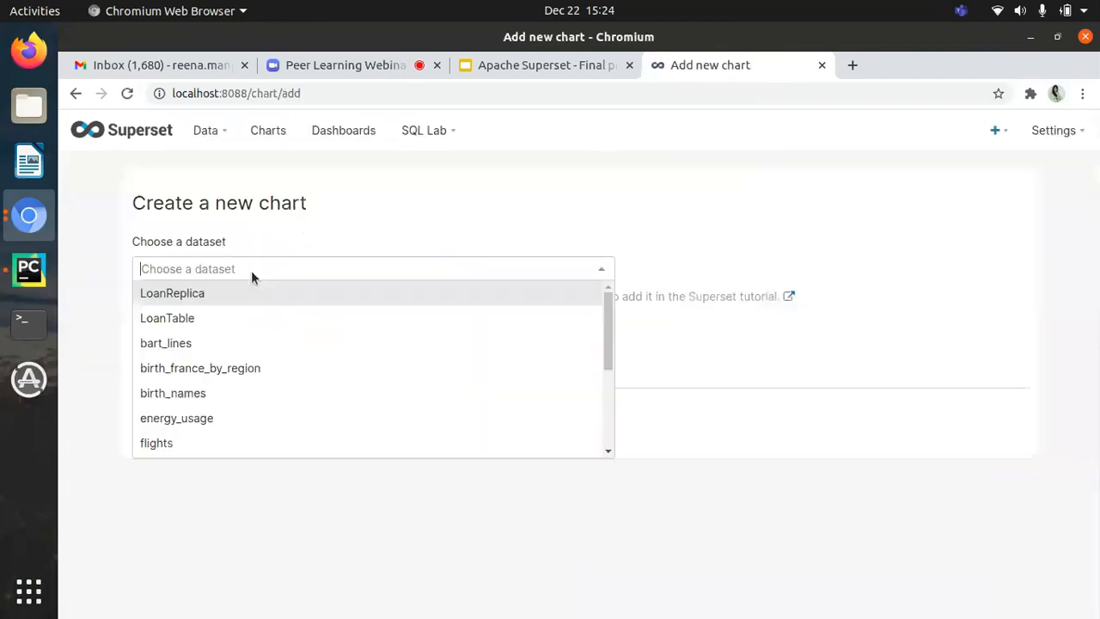
pyautogui.click(211, 318)
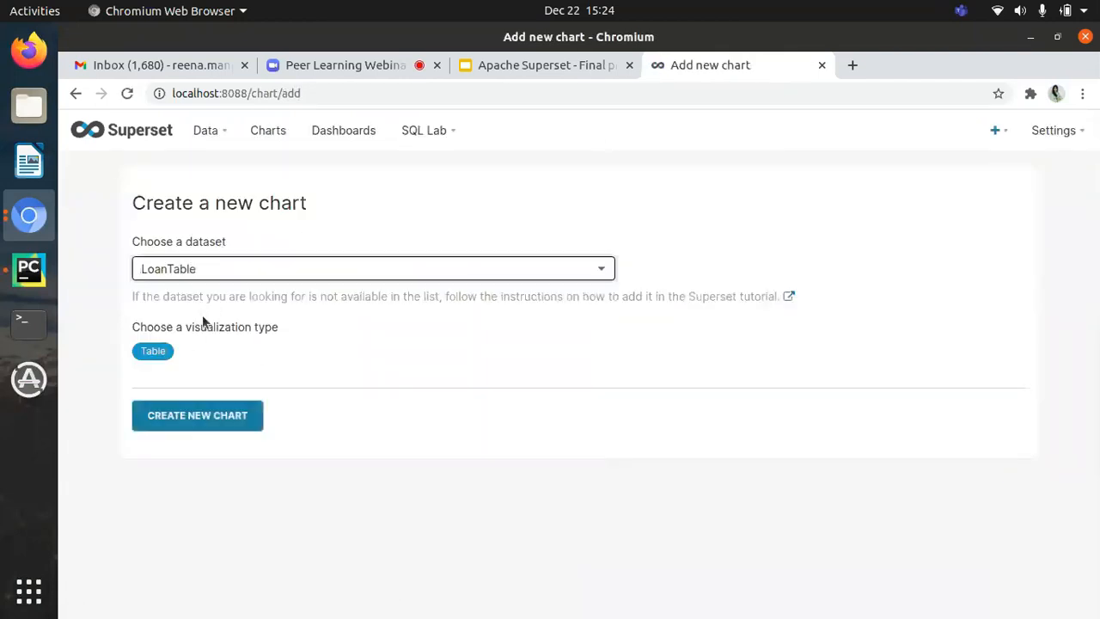
pyautogui.click(161, 351)
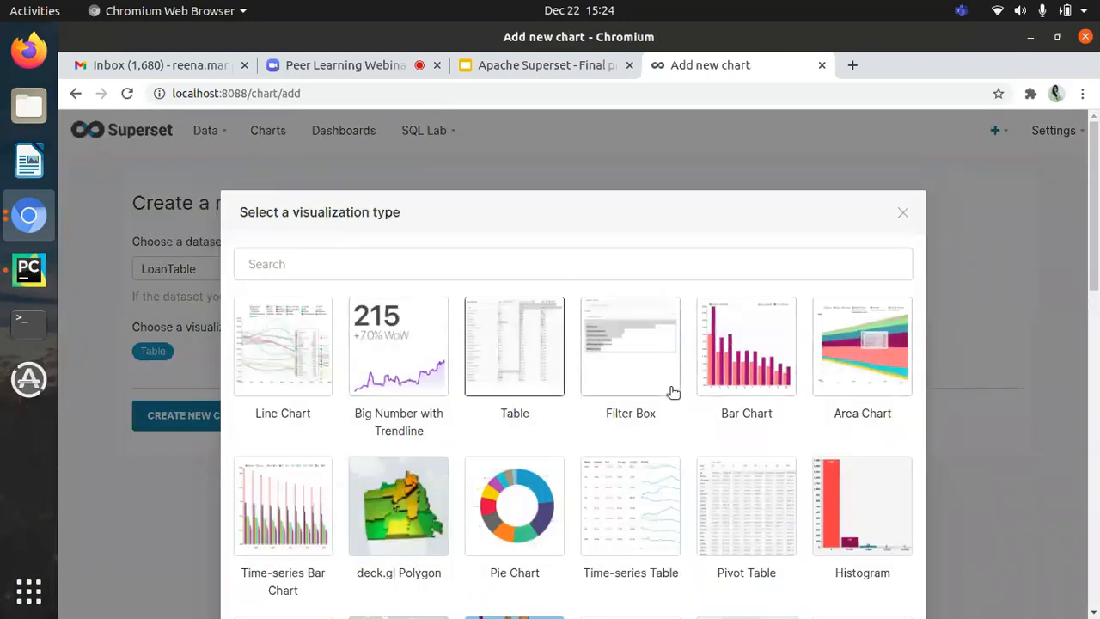
pyautogui.doubleClick(637, 376)
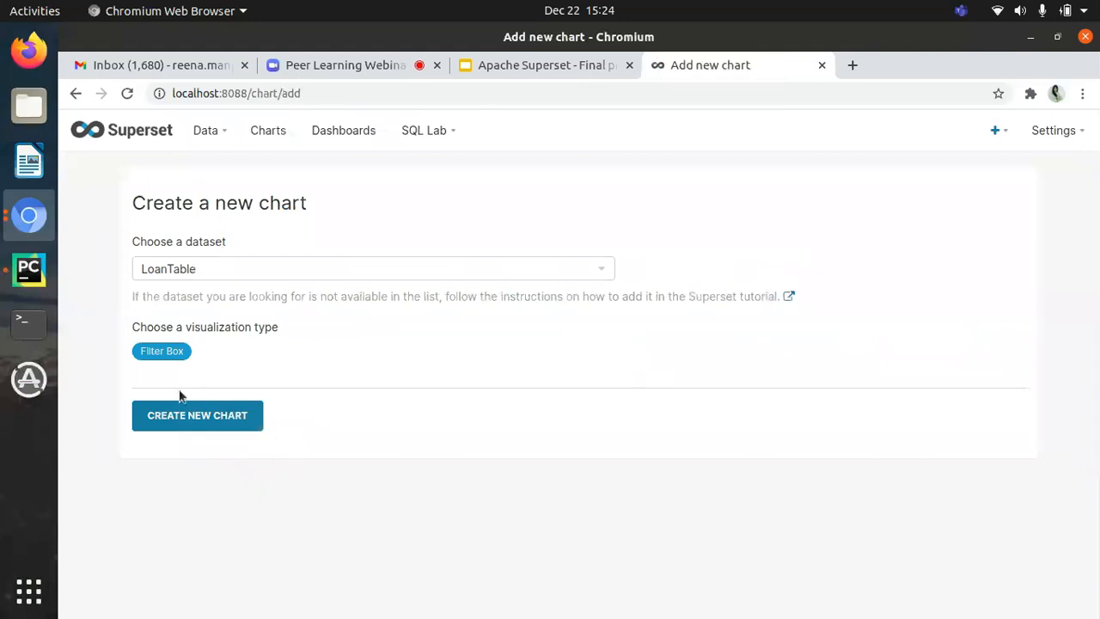
pyautogui.click(227, 421)
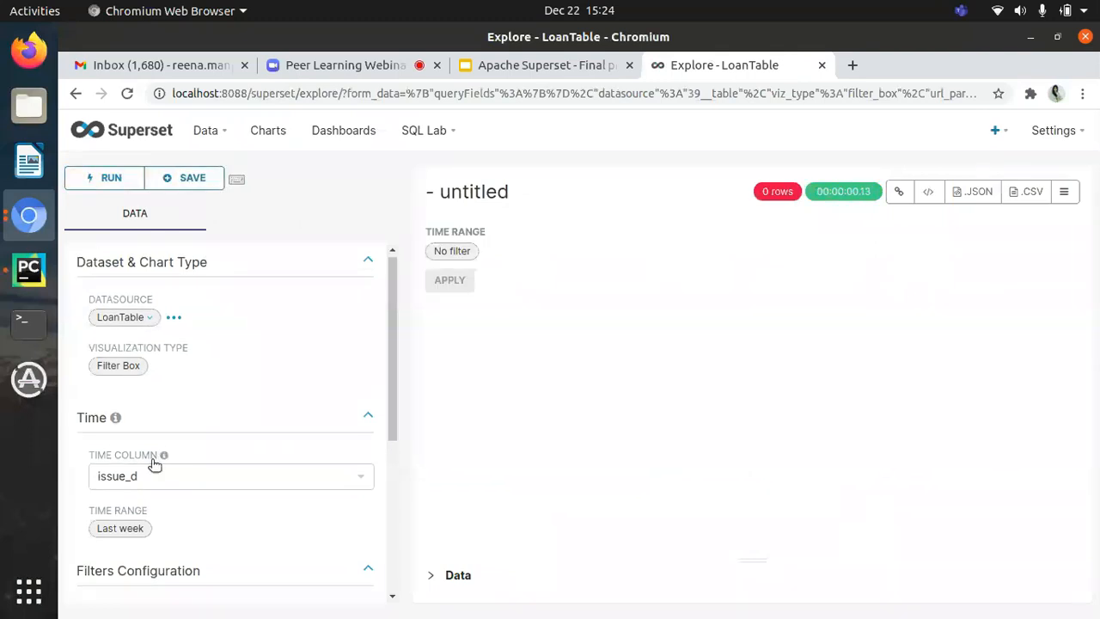
# Step: Set the Filter Box chart's time range to No filter
pyautogui.scroll(-3, 154, 461)
pyautogui.click(175, 324)
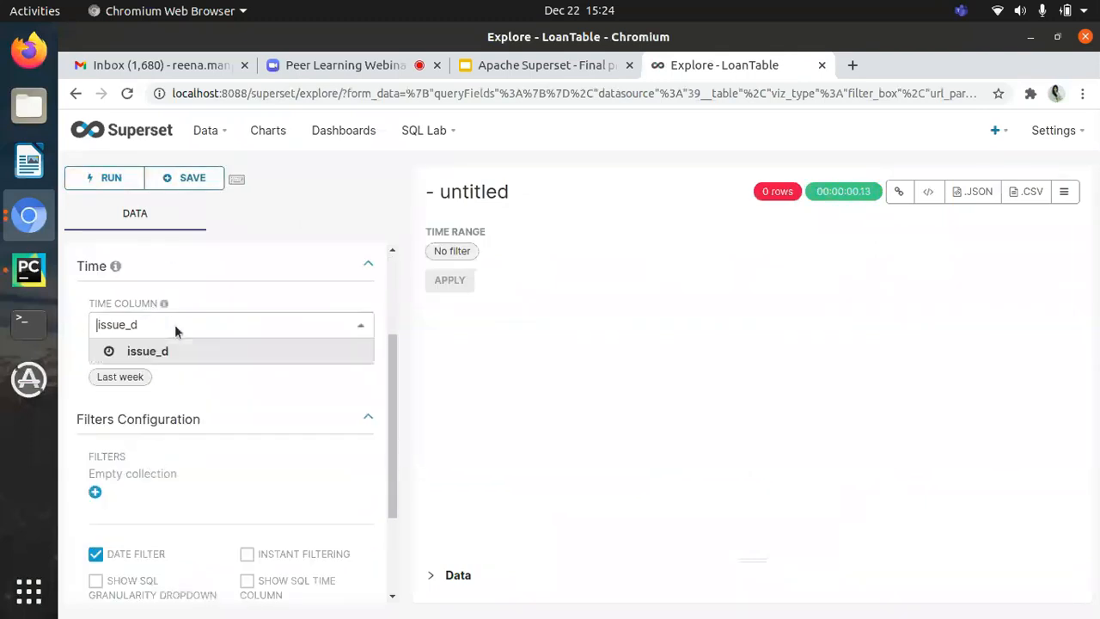
pyautogui.click(122, 378)
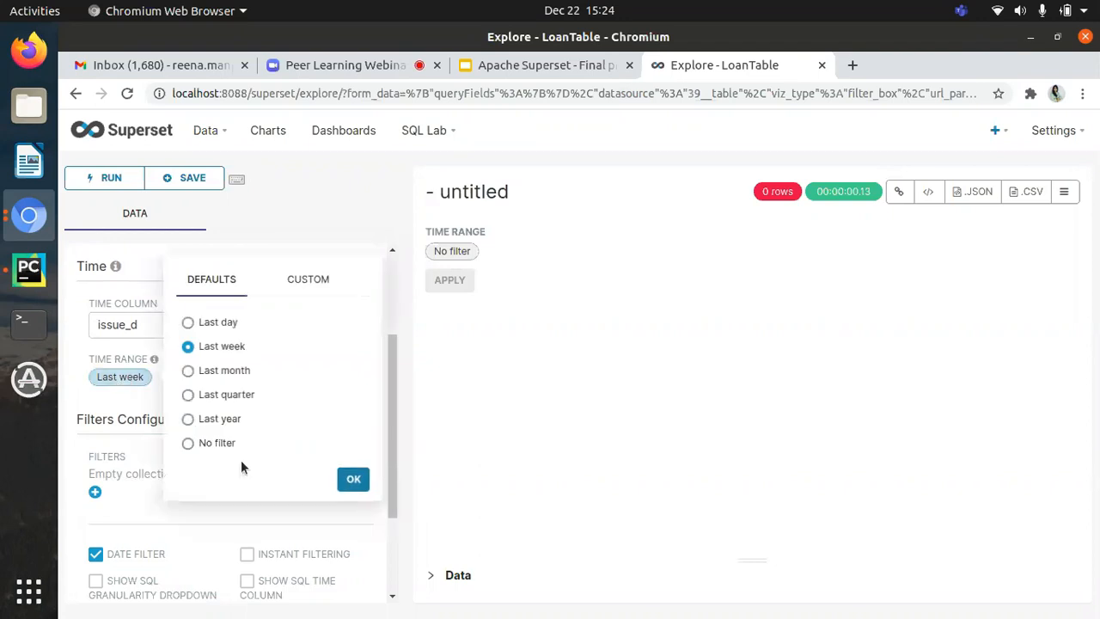
pyautogui.click(187, 445)
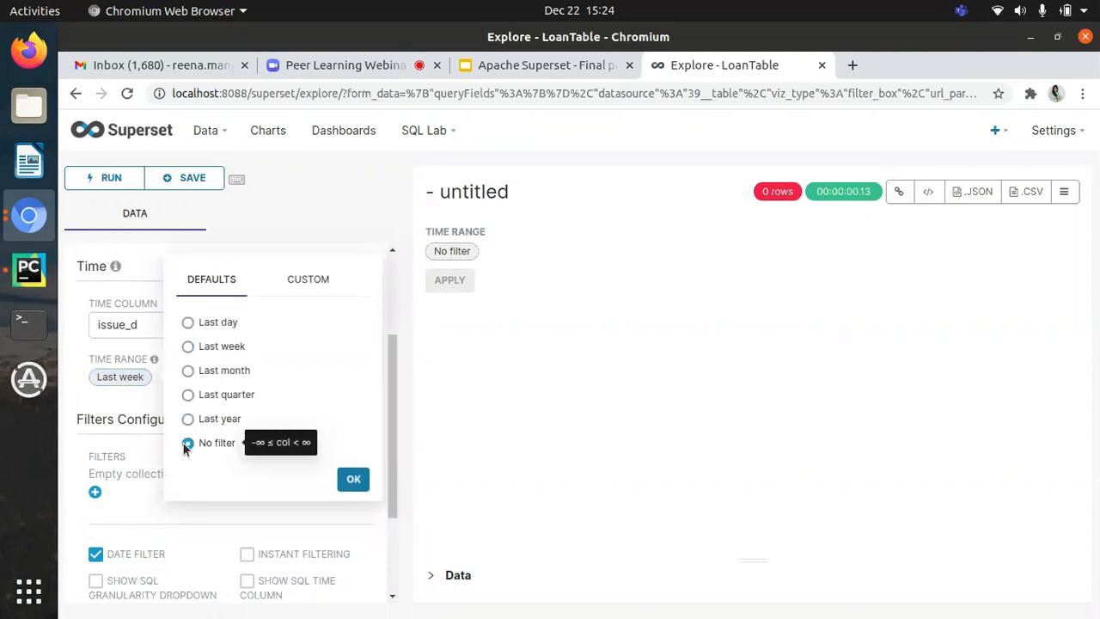
pyautogui.click(364, 488)
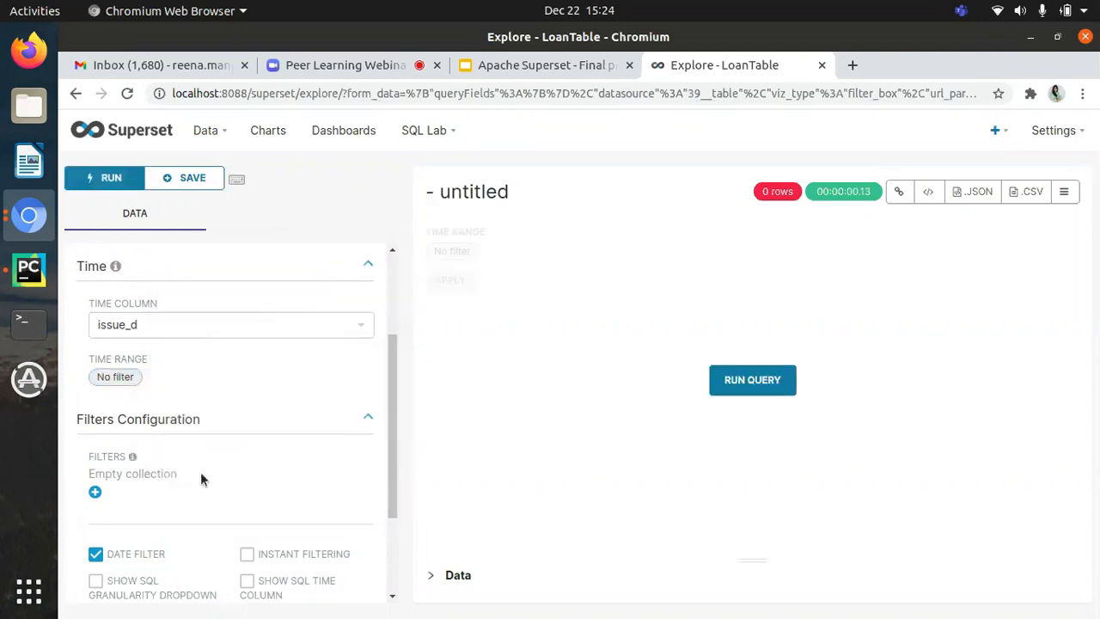
# Step: Add a filter on the region column to the chart's filters configuration
pyautogui.scroll(-1, 189, 473)
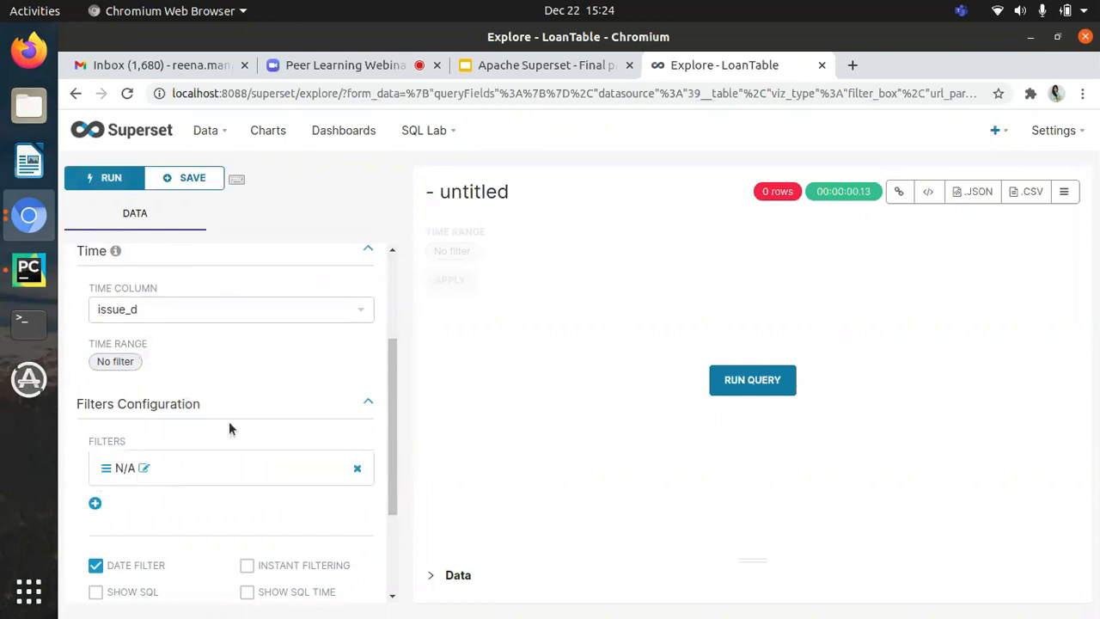
pyautogui.click(144, 468)
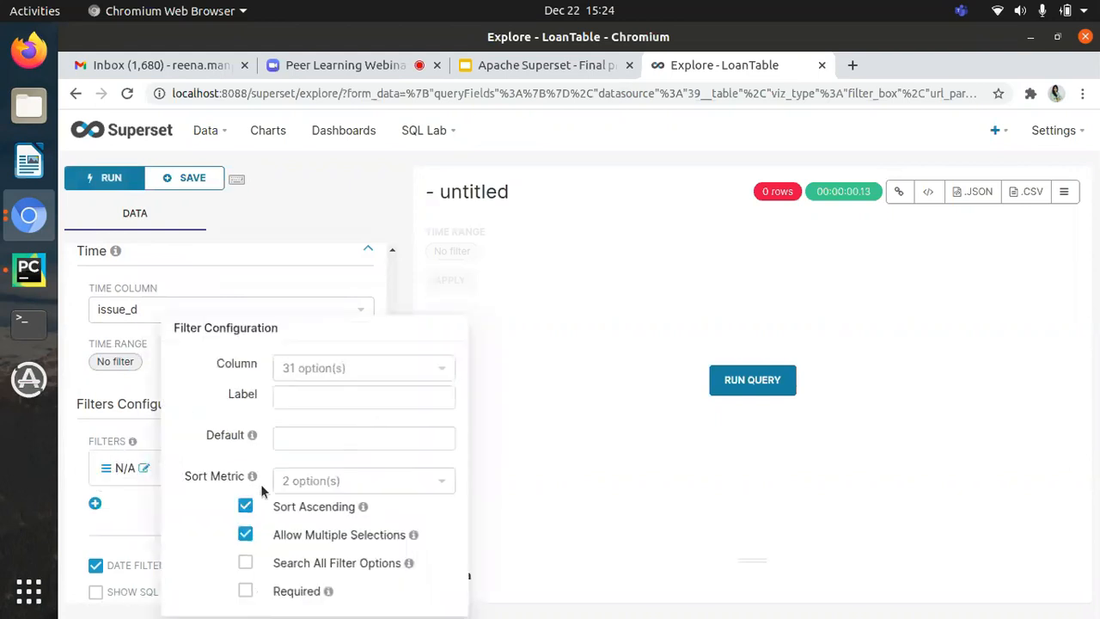
pyautogui.click(319, 393)
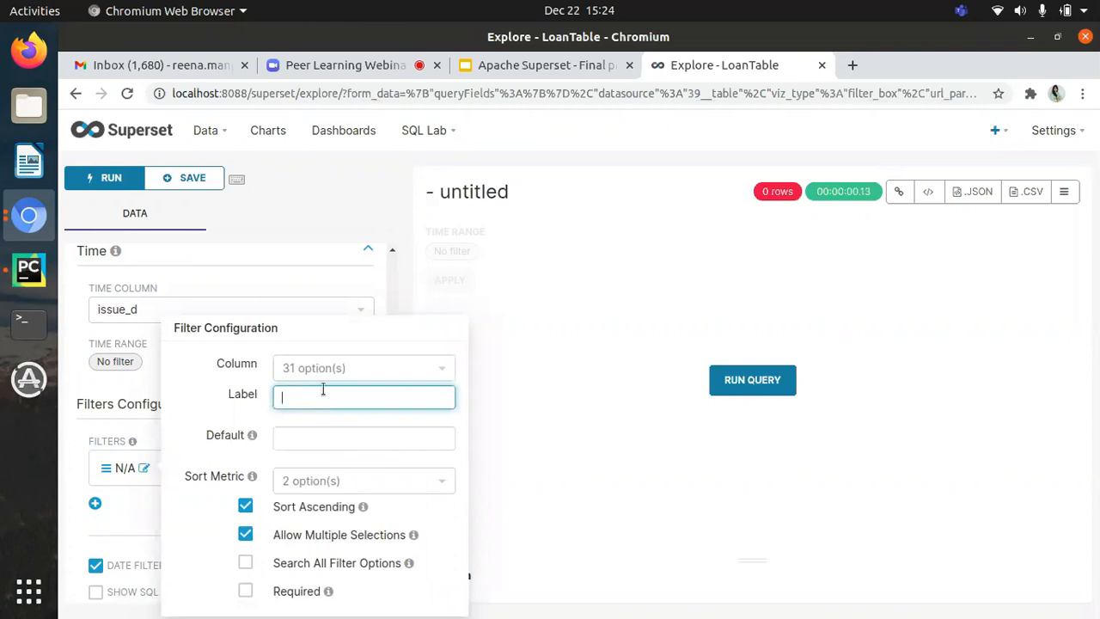
pyautogui.click(335, 372)
pyautogui.write('regio')
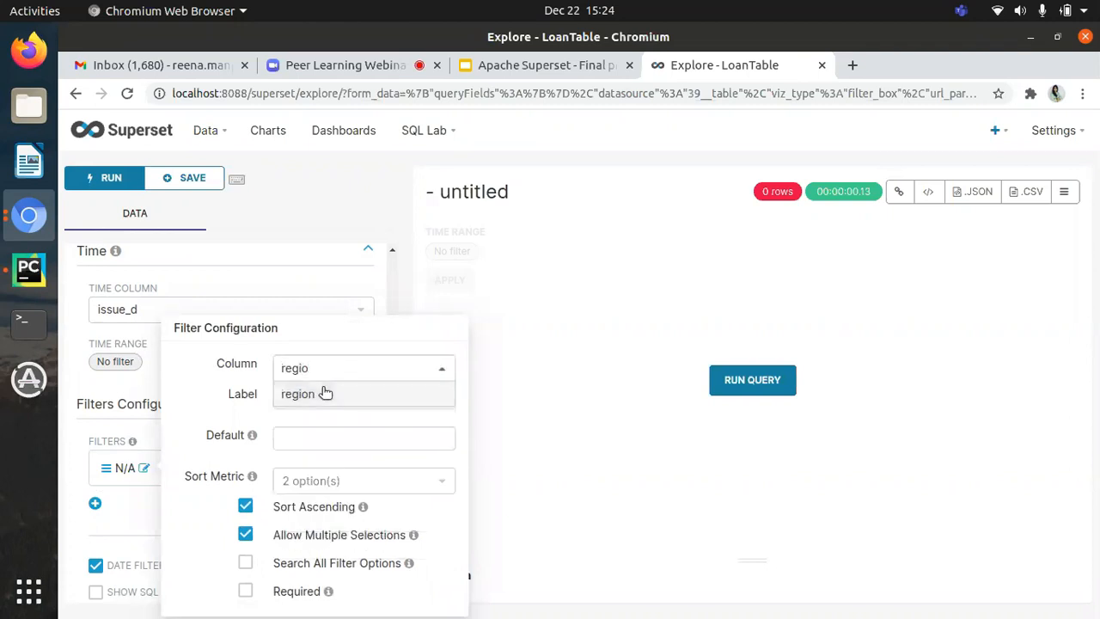
pyautogui.click(326, 393)
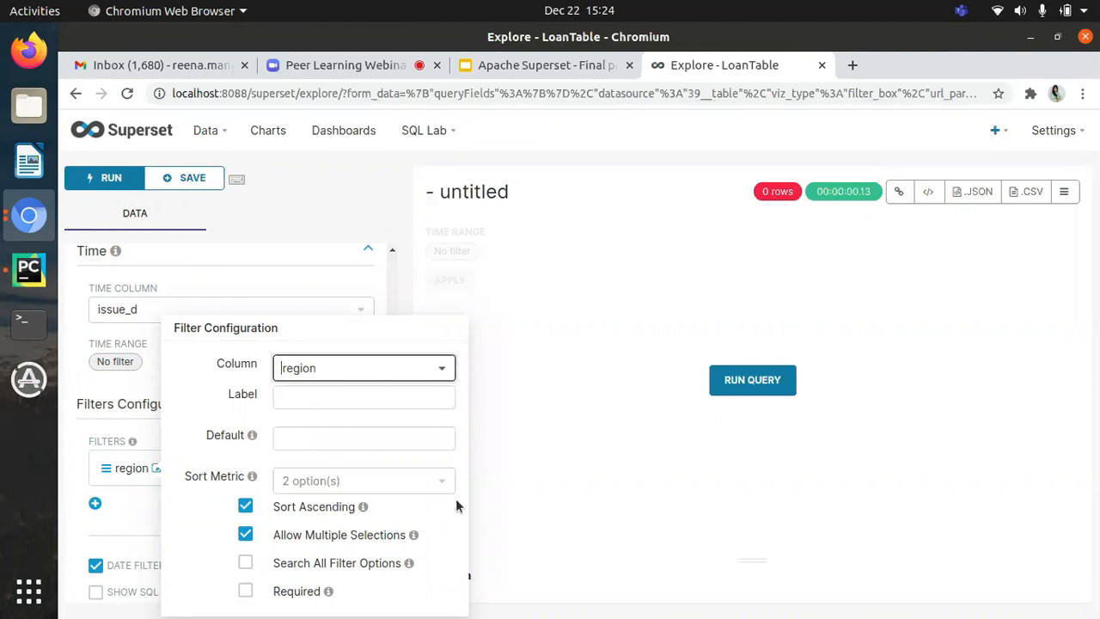
pyautogui.click(127, 445)
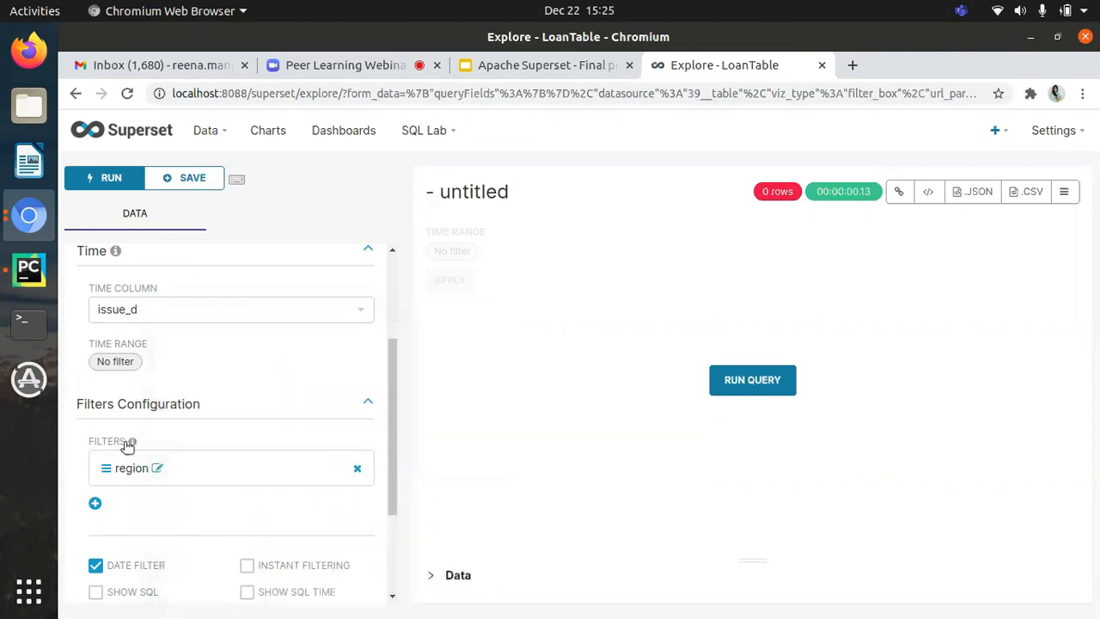
# Step: Add a second filter on the purpose column to the chart's filters configuration
pyautogui.click(95, 504)
pyautogui.click(144, 503)
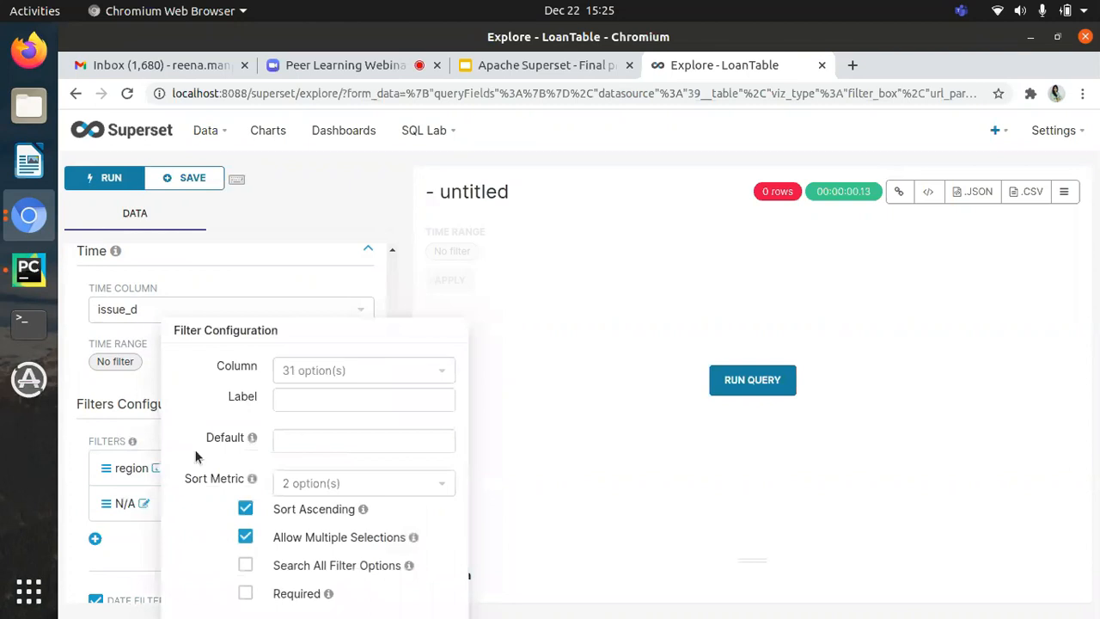
pyautogui.click(373, 368)
pyautogui.scroll(-1, 348, 482)
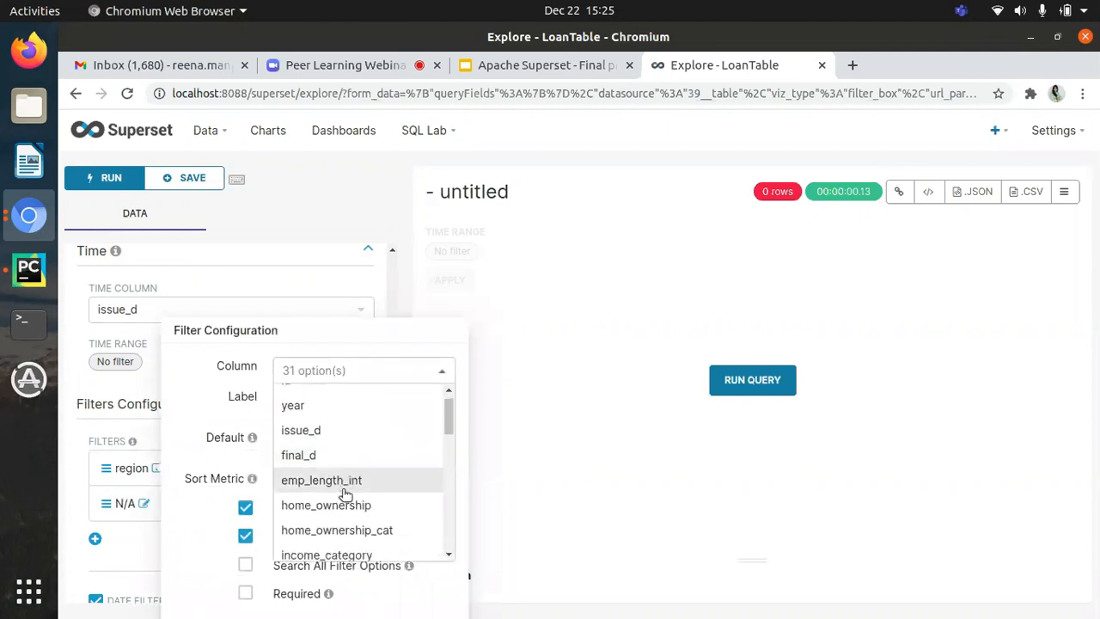
pyautogui.scroll(-4, 365, 487)
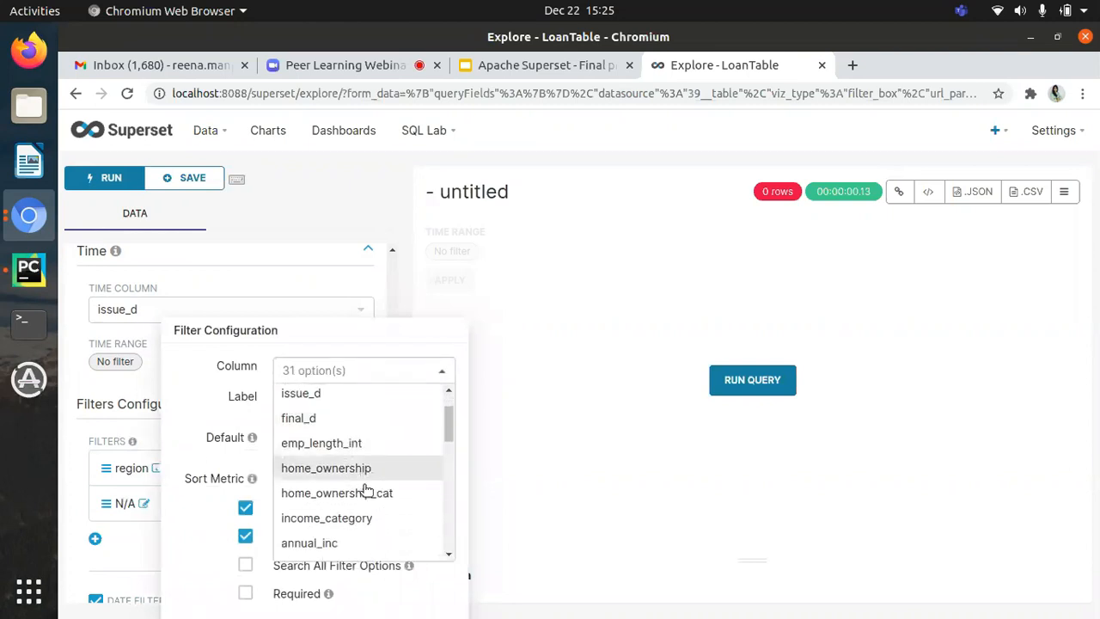
pyautogui.scroll(1, 365, 489)
pyautogui.scroll(-8, 365, 489)
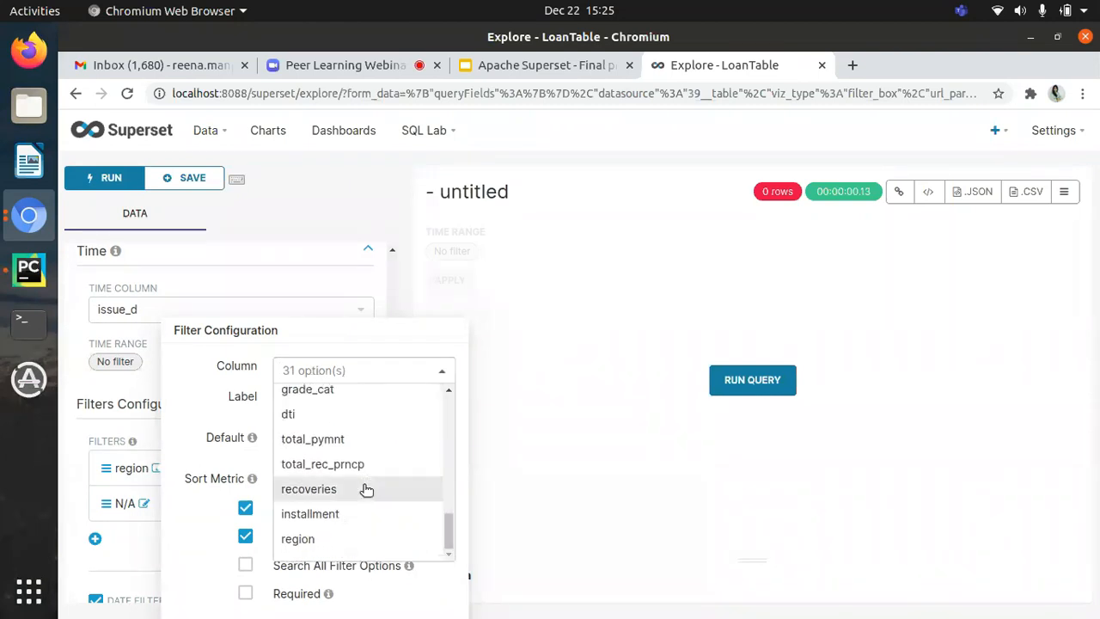
pyautogui.scroll(5, 365, 490)
pyautogui.scroll(3, 352, 464)
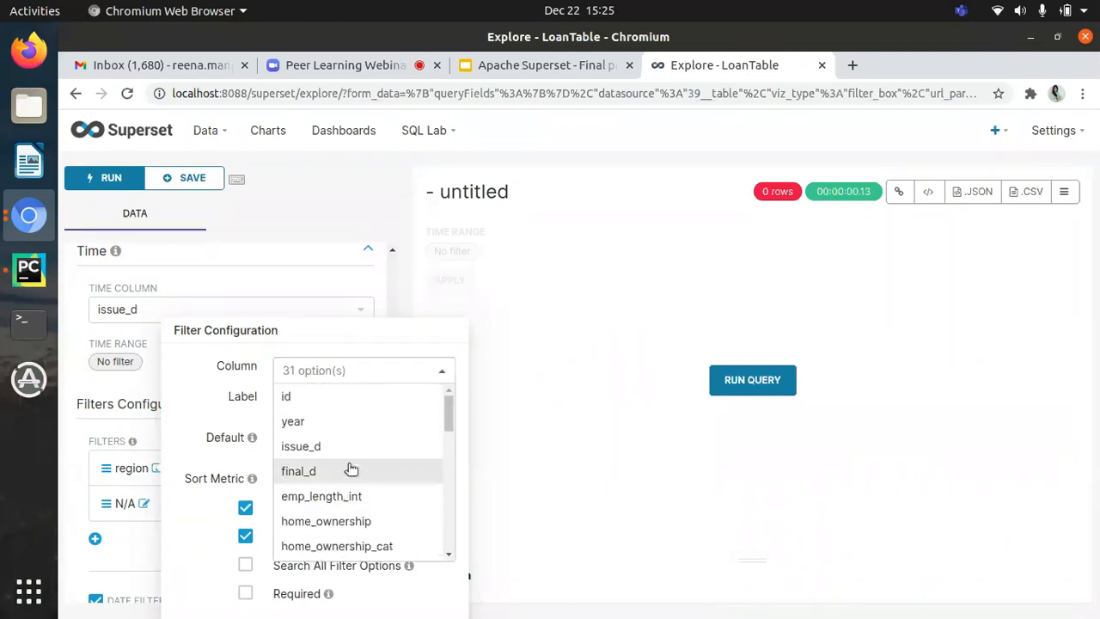
pyautogui.write('pur')
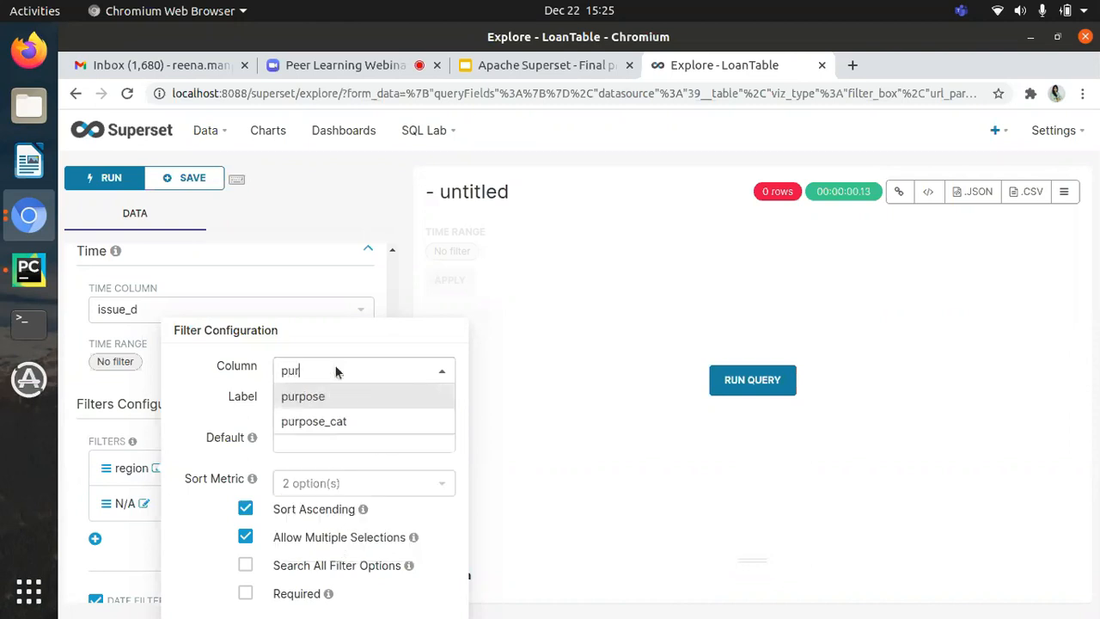
pyautogui.click(321, 400)
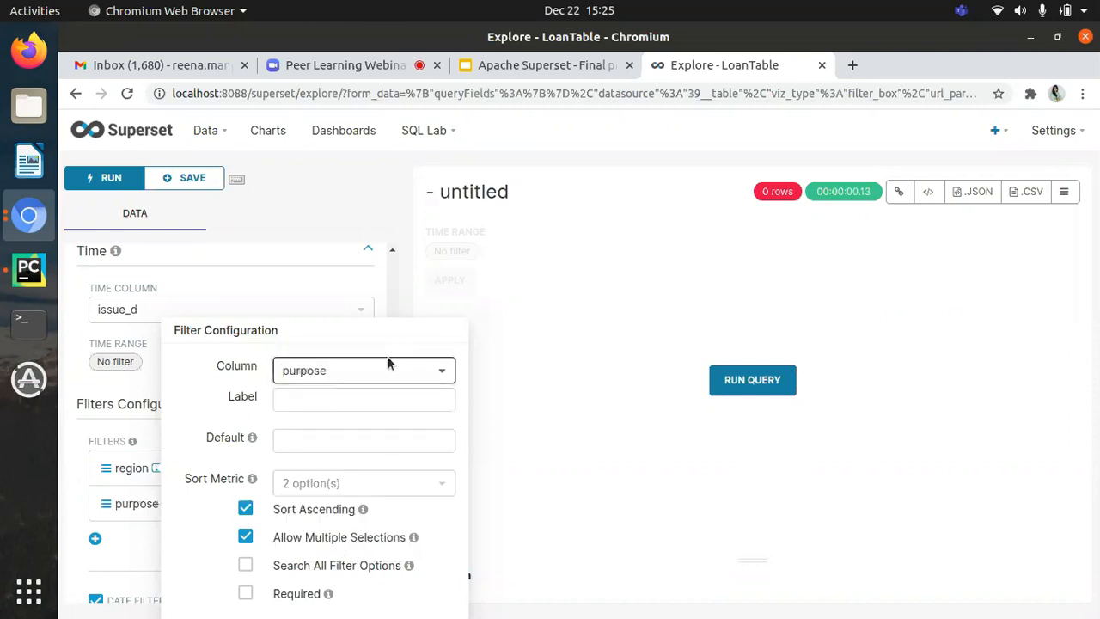
pyautogui.click(520, 342)
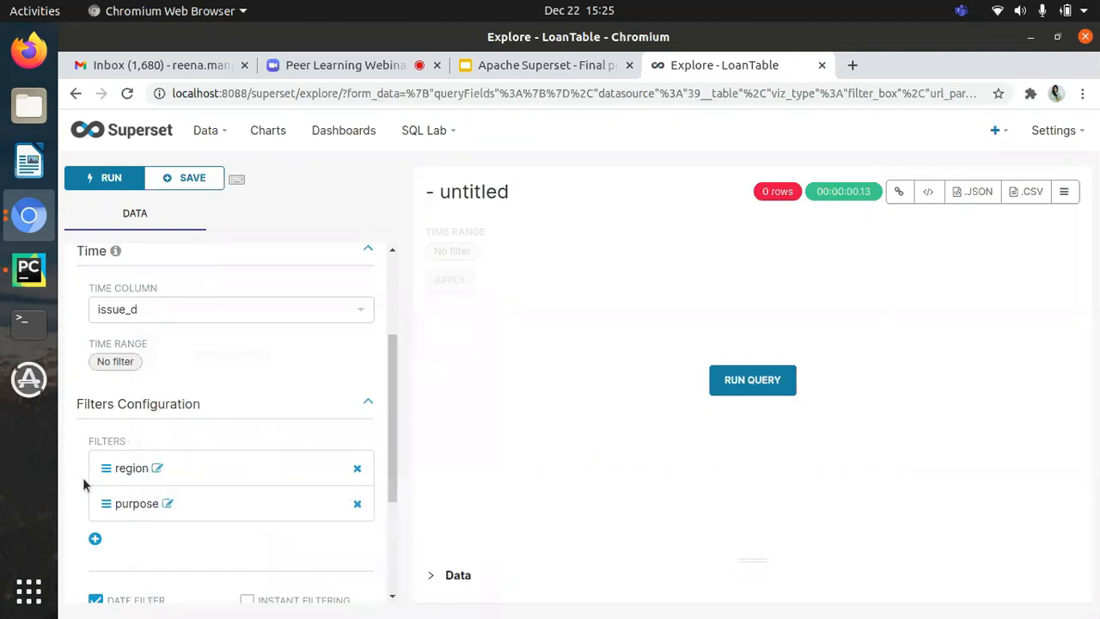
# Step: Run the filter box query and title the chart FilterBox
pyautogui.scroll(-3, 86, 484)
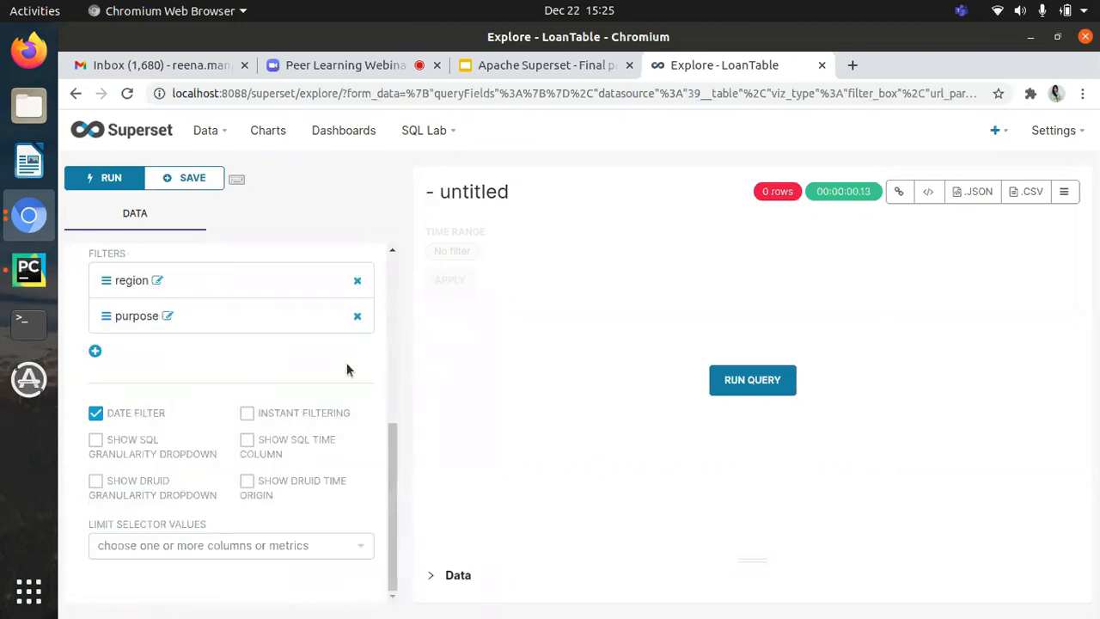
pyautogui.click(750, 389)
pyautogui.doubleClick(488, 191)
pyautogui.press('BackSpace')
pyautogui.press('BackSpace')
pyautogui.press('BackSpace')
pyautogui.write('Filter')
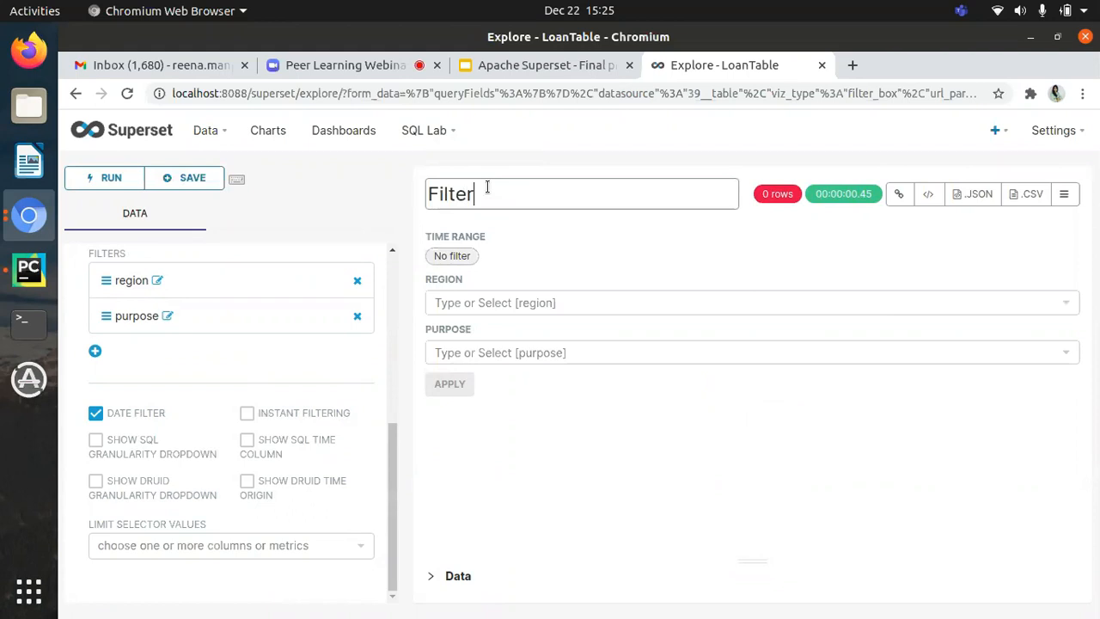
pyautogui.write('Box')
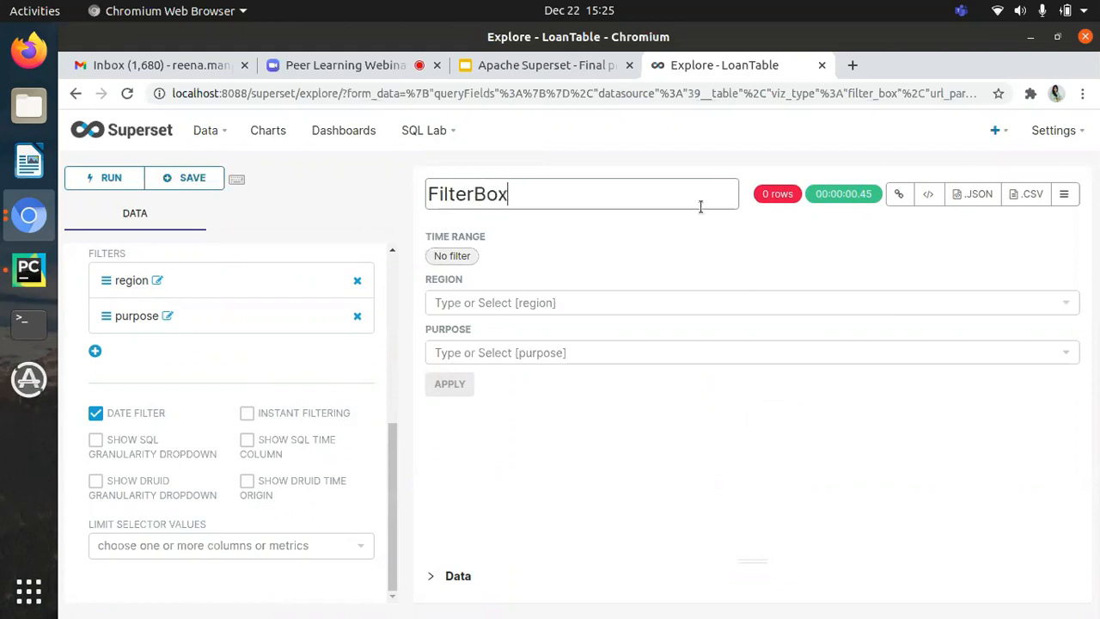
# Step: Save the FilterBox chart as a new chart added to DemoDashborad and go to that dashboard
pyautogui.click(187, 179)
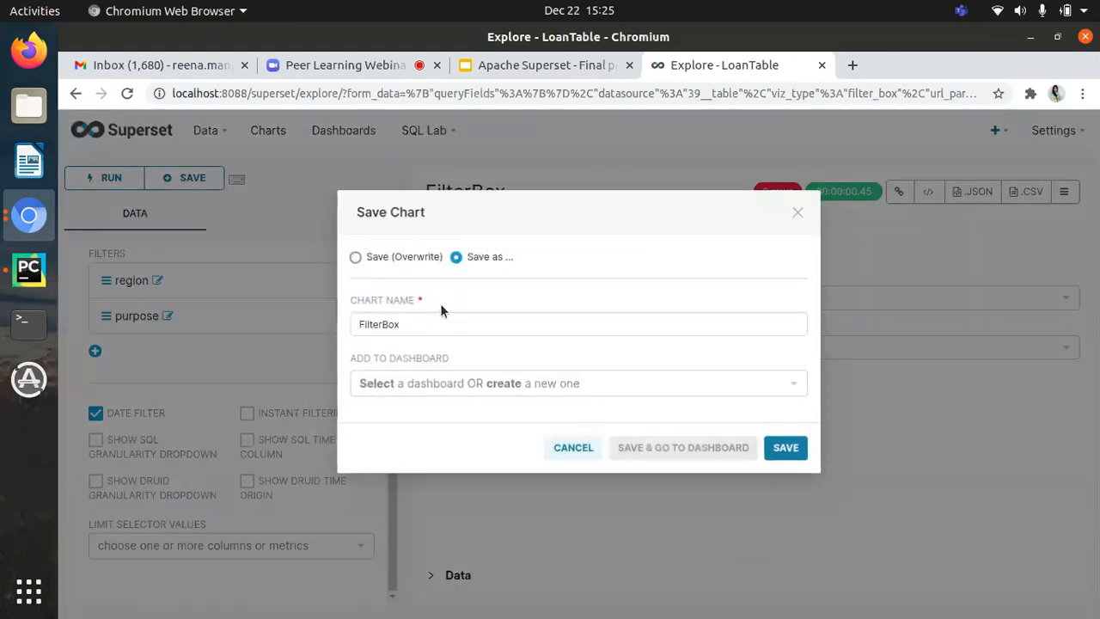
pyautogui.click(478, 383)
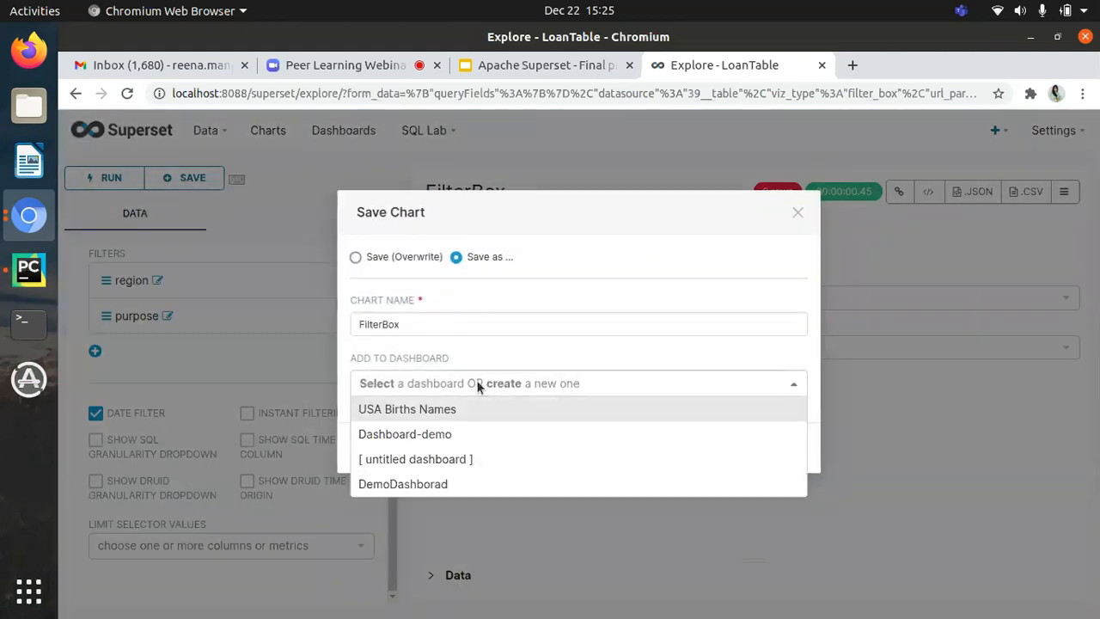
pyautogui.click(430, 483)
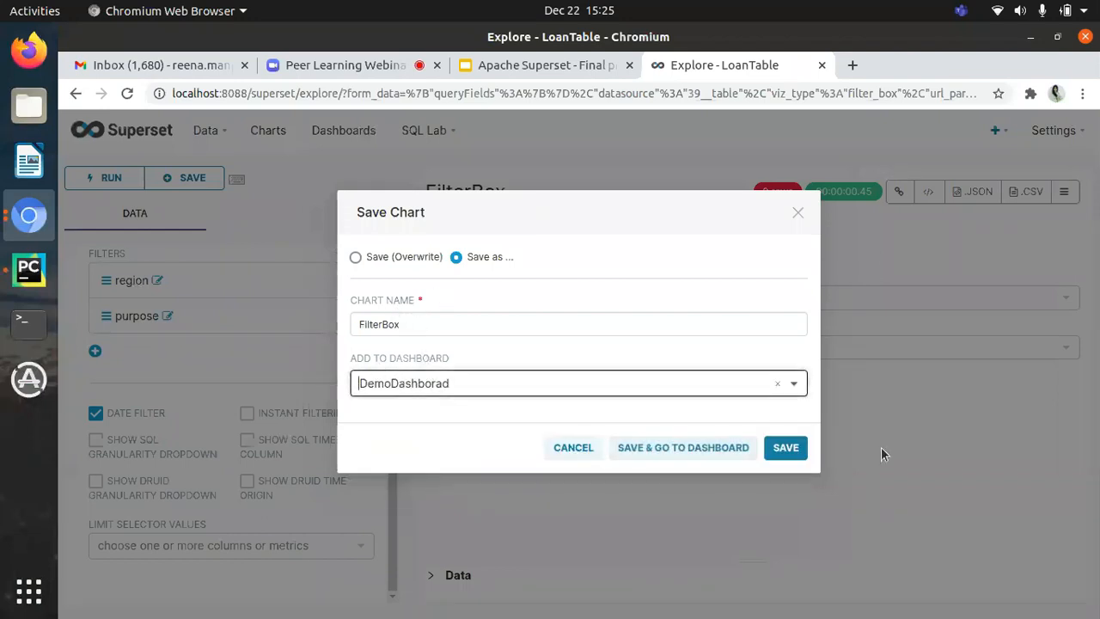
pyautogui.click(721, 447)
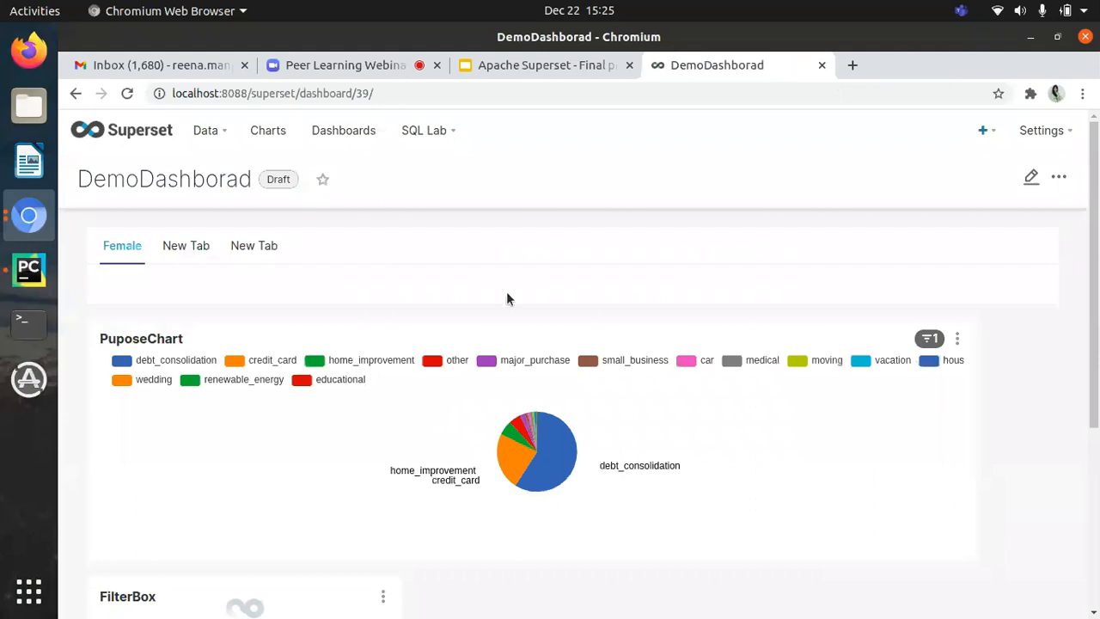
# Step: Filter the dashboard by the region Northern-Irl in FilterBox and apply the filter
pyautogui.scroll(-2, 507, 299)
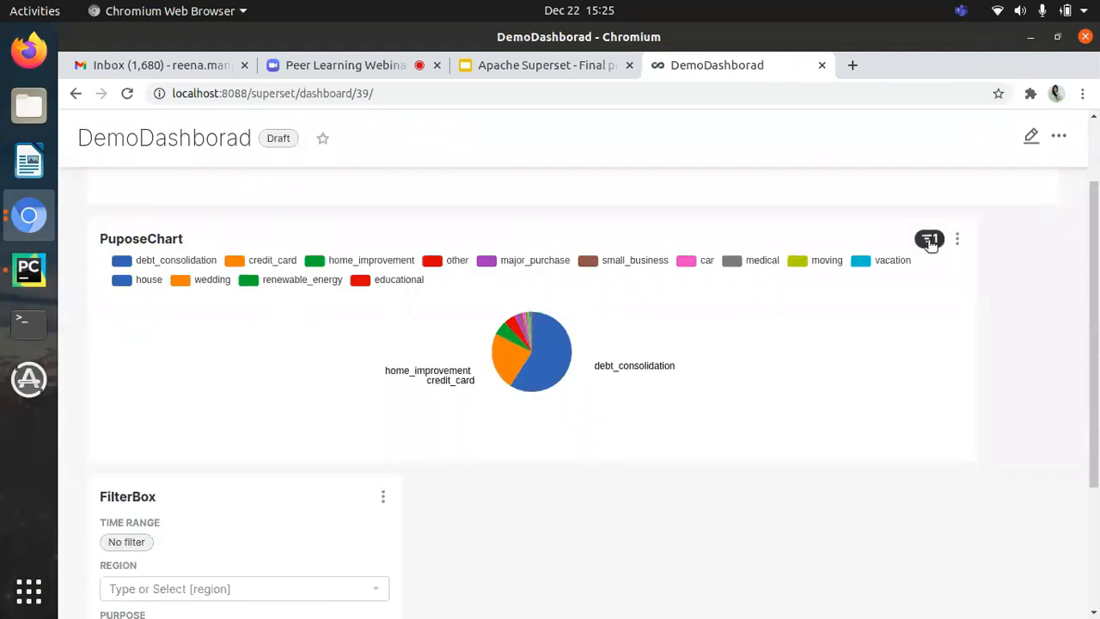
pyautogui.scroll(-3, 447, 387)
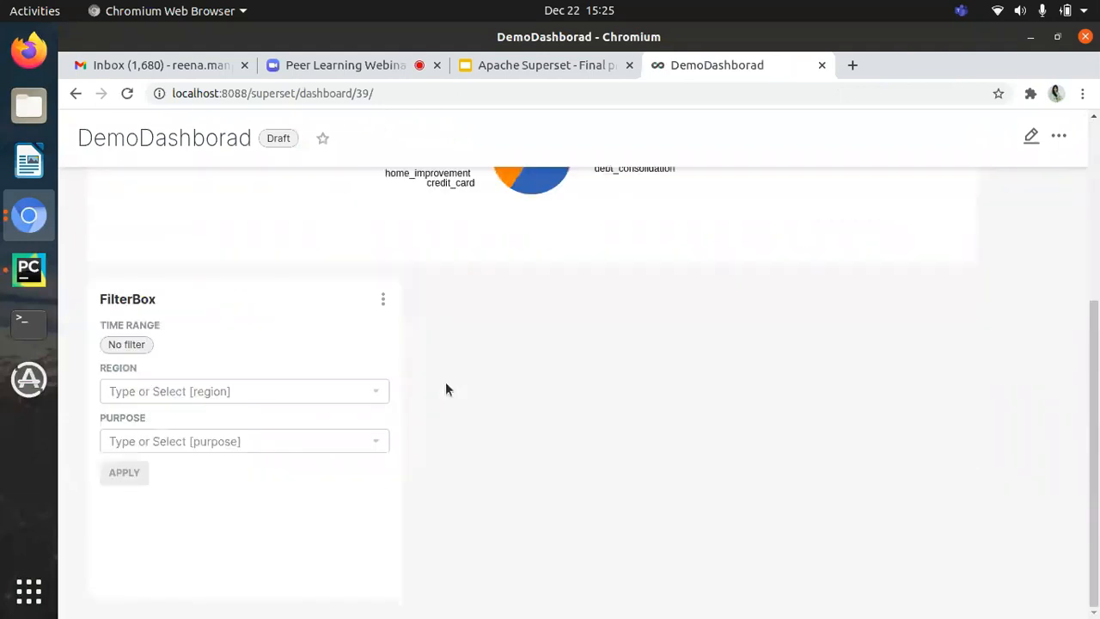
pyautogui.click(168, 389)
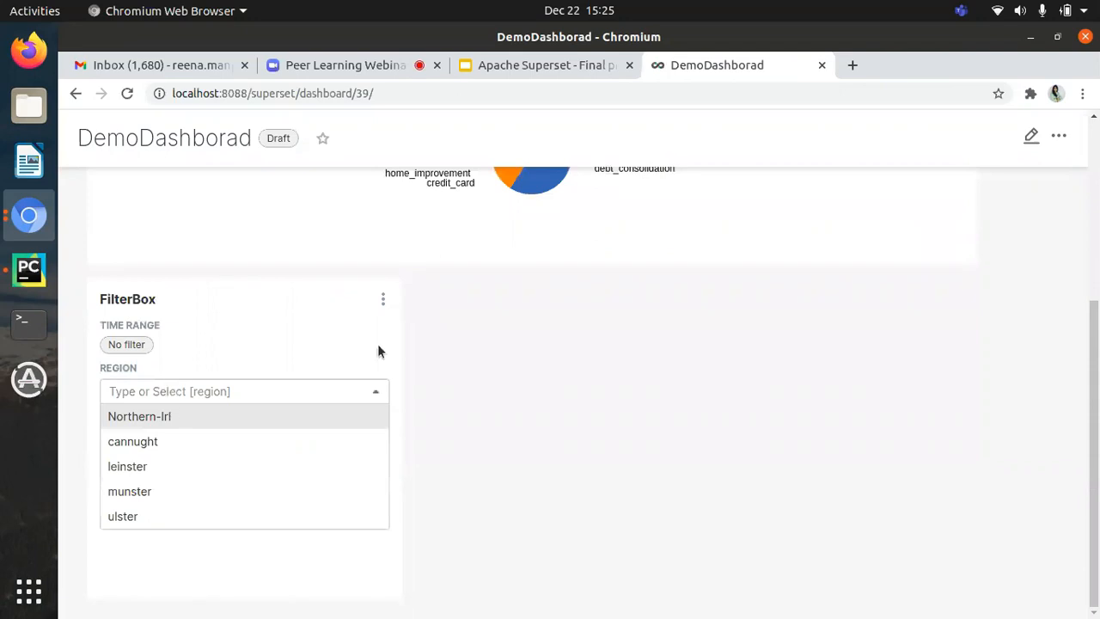
pyautogui.scroll(1, 538, 386)
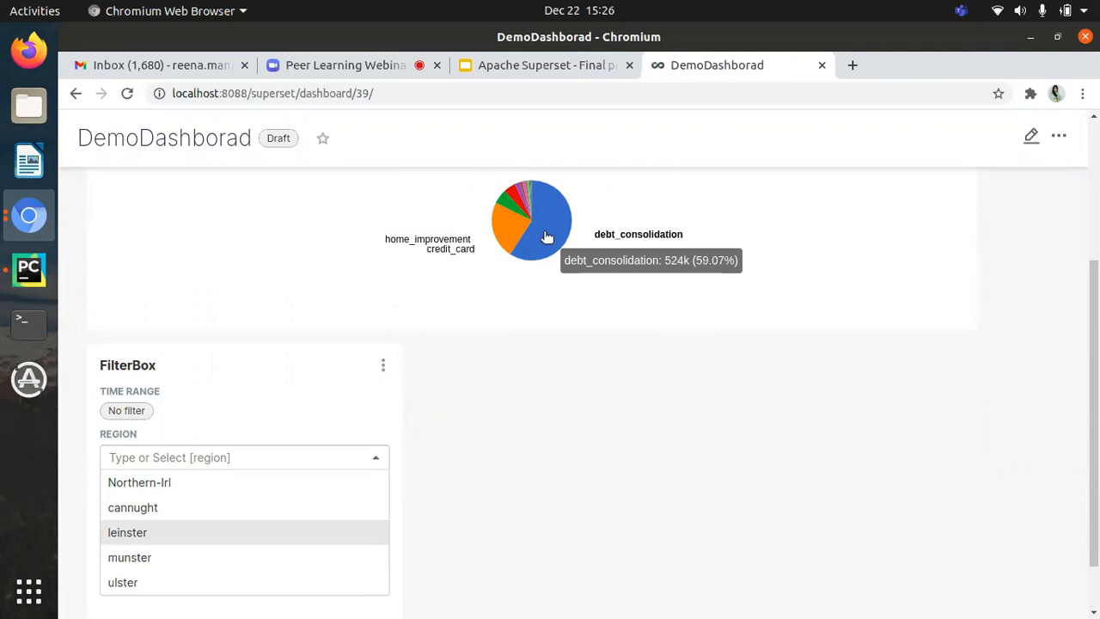
pyautogui.click(174, 488)
pyautogui.click(116, 563)
# Step: Examine how PuposeChart's loan purpose shares look under the applied region filter, including the debt_consolidation slice
pyautogui.moveTo(551, 245)
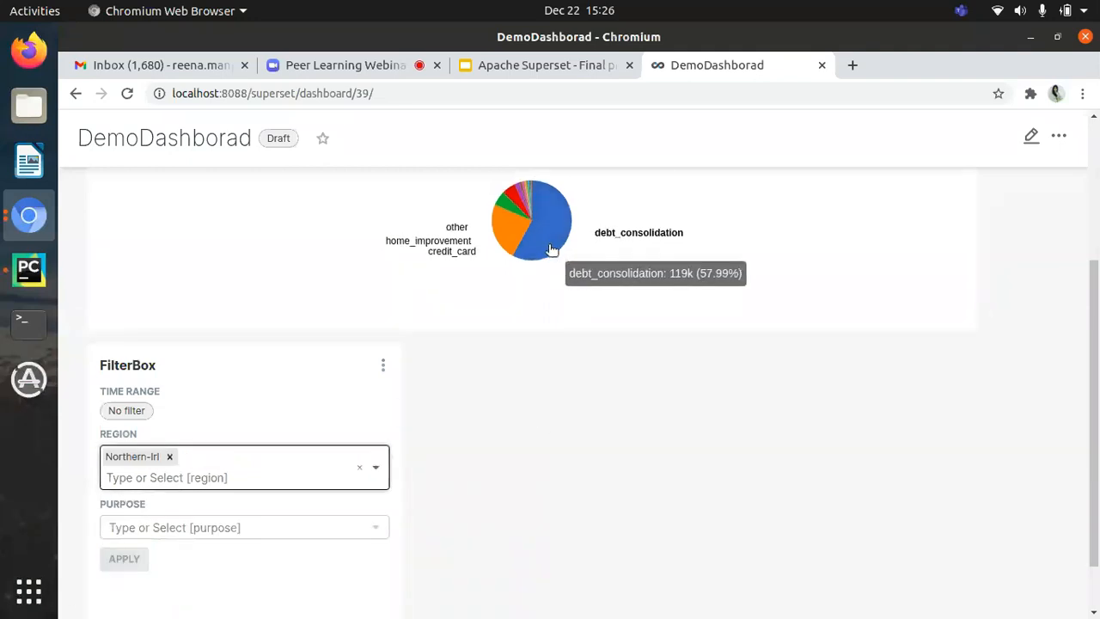
pyautogui.scroll(1, 413, 421)
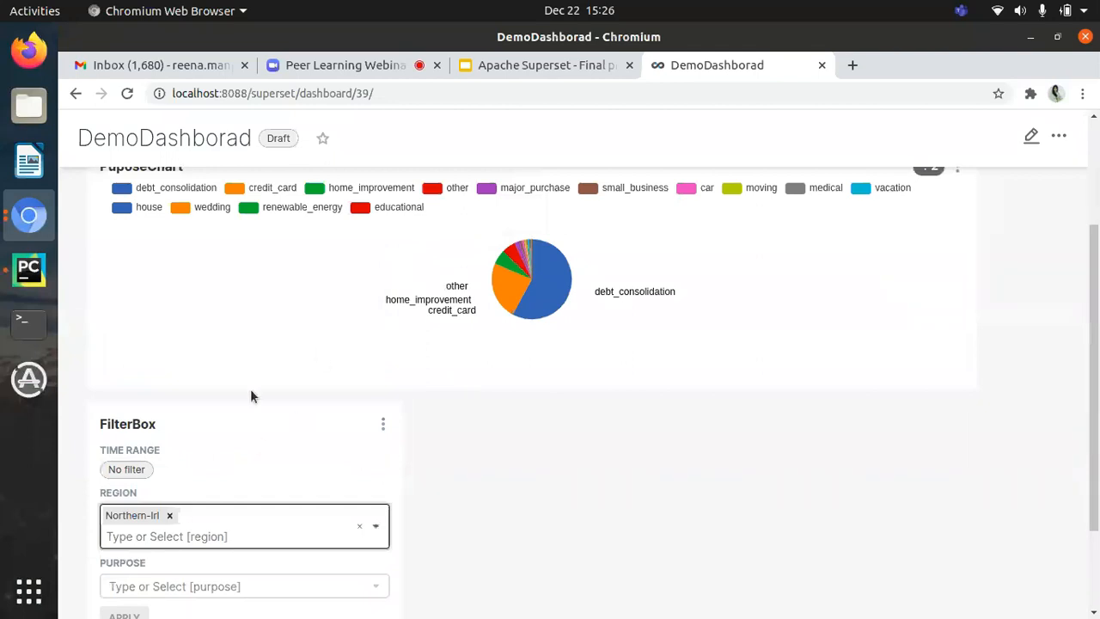
pyautogui.scroll(3, 257, 455)
pyautogui.scroll(-5, 257, 454)
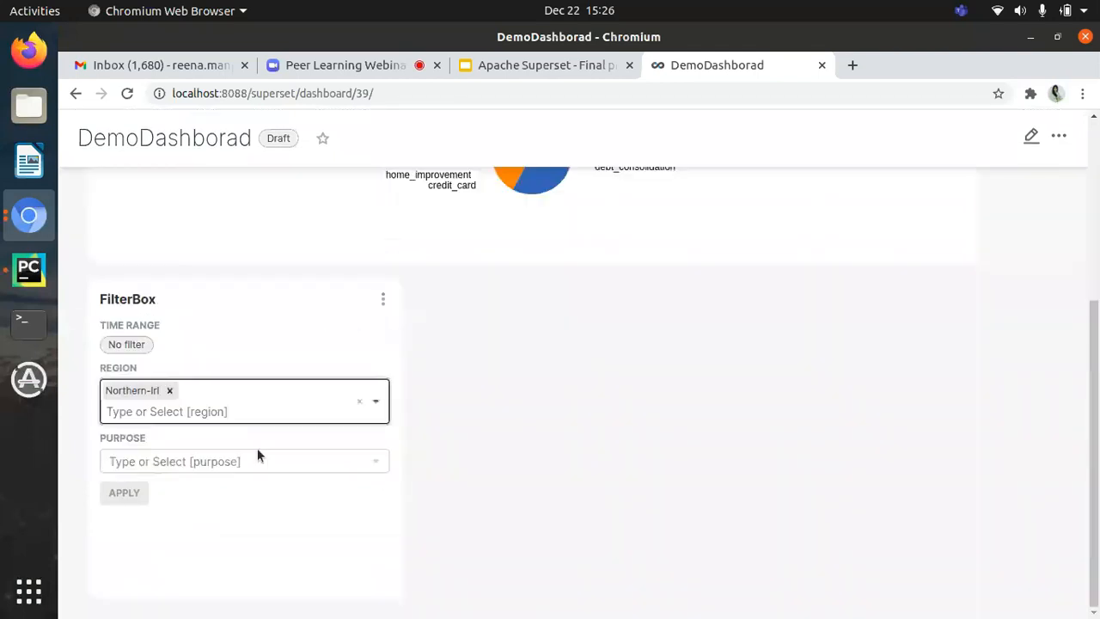
pyautogui.scroll(5, 197, 258)
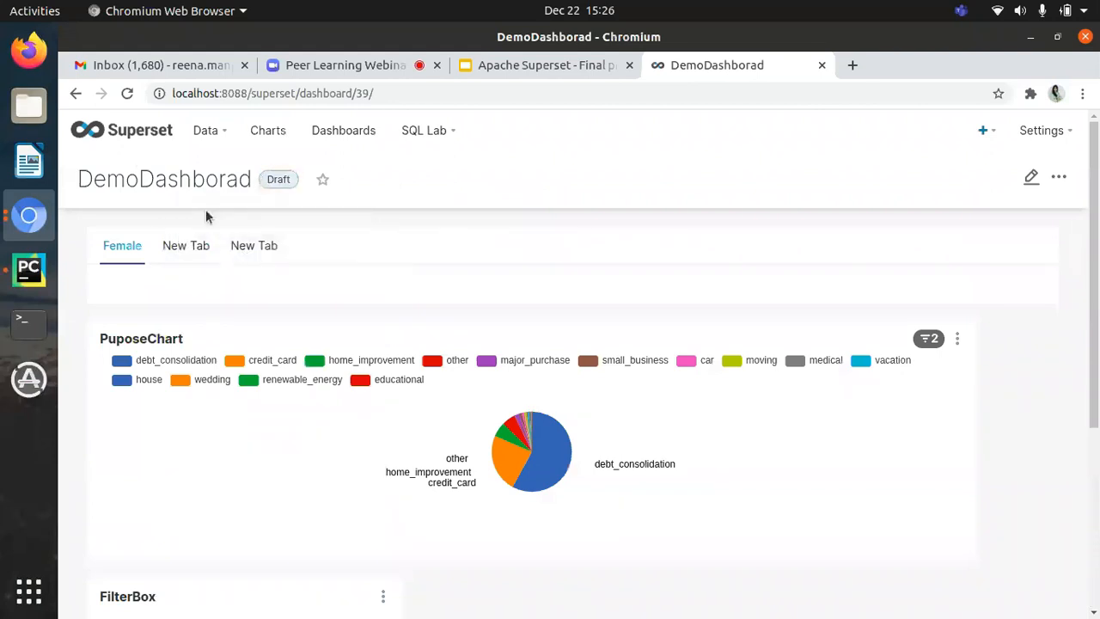
pyautogui.scroll(-3, 284, 326)
pyautogui.scroll(2, 221, 479)
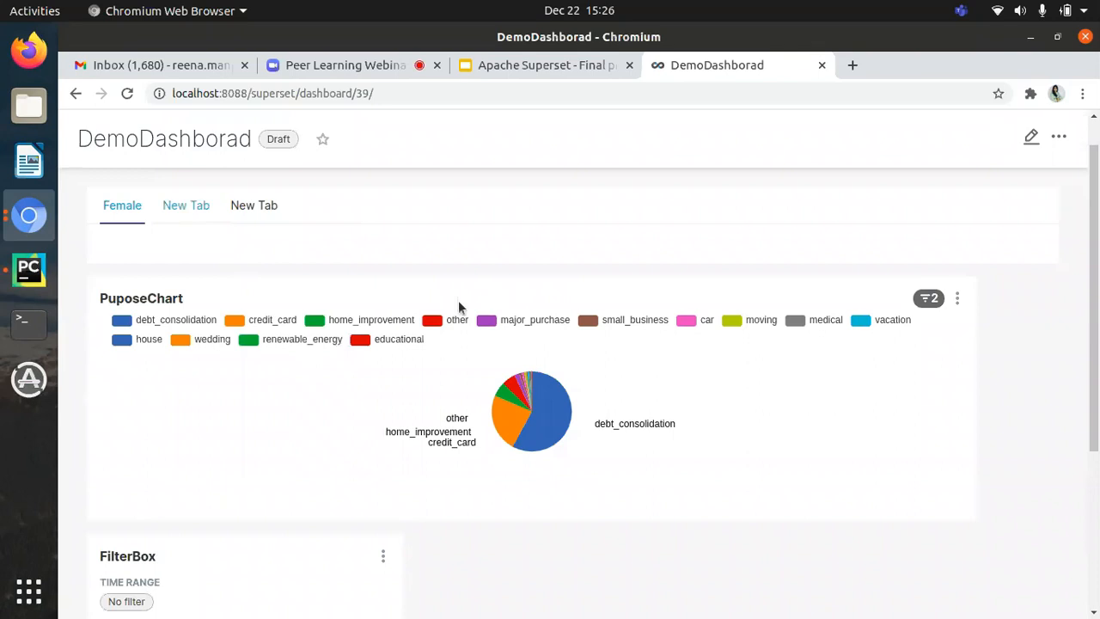
pyautogui.moveTo(543, 416)
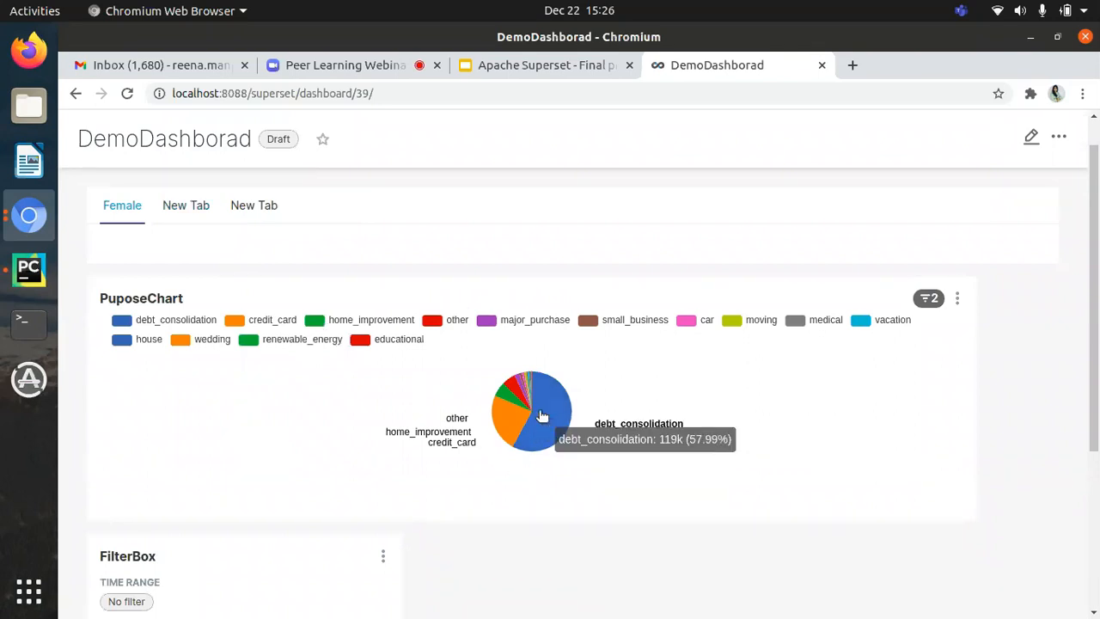
# Step: Open the email reports list for dashboards and examine the Dashboard<1> schedule's active status, crontab and delivery settings
pyautogui.scroll(-1, 542, 416)
pyautogui.scroll(2, 326, 336)
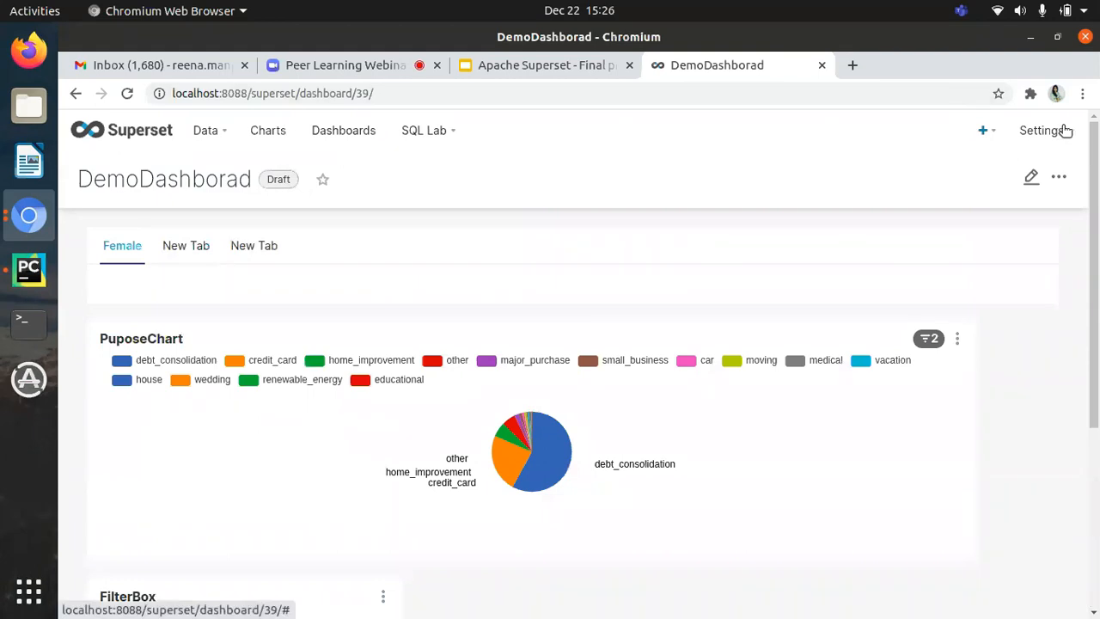
pyautogui.moveTo(1066, 129)
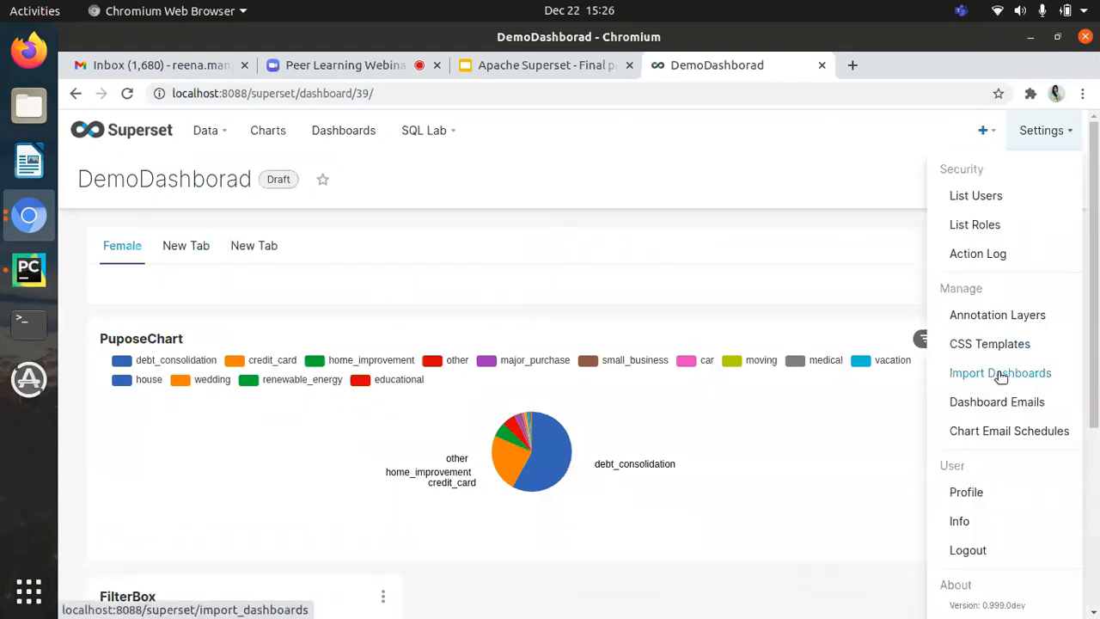
pyautogui.click(1000, 403)
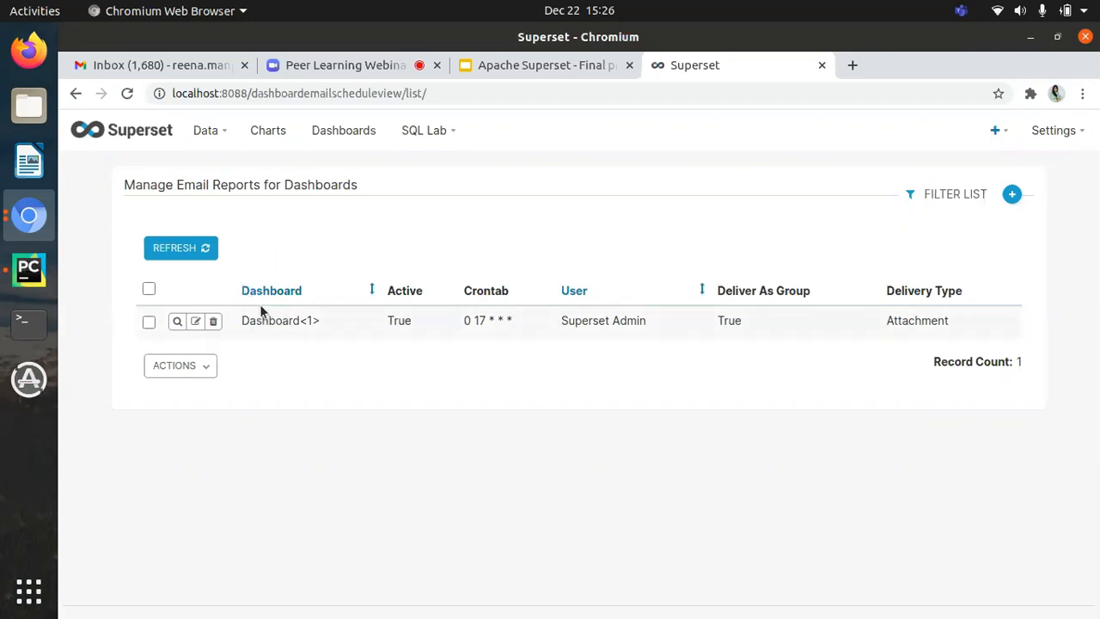
pyautogui.moveTo(321, 322); pyautogui.dragTo(242, 320)
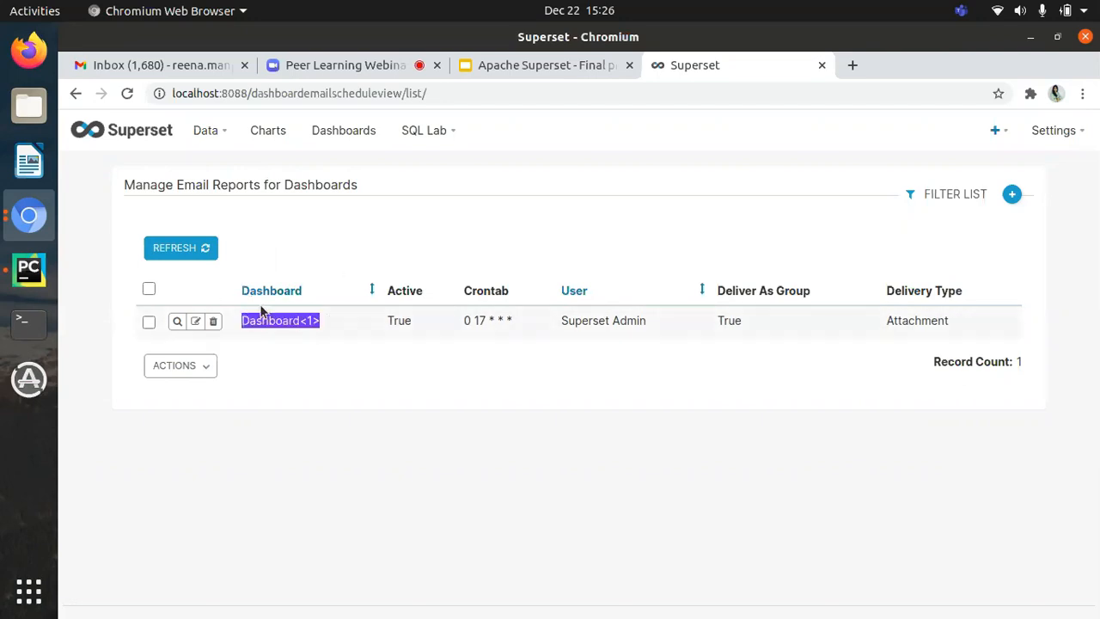
pyautogui.doubleClick(408, 321)
pyautogui.doubleClick(408, 320)
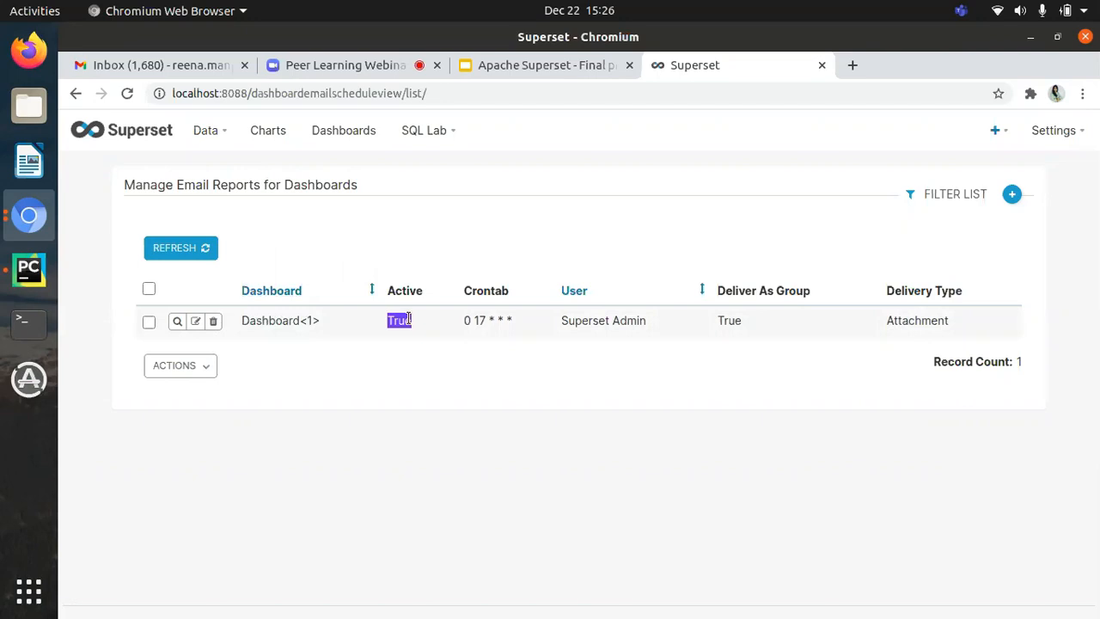
pyautogui.tripleClick(496, 319)
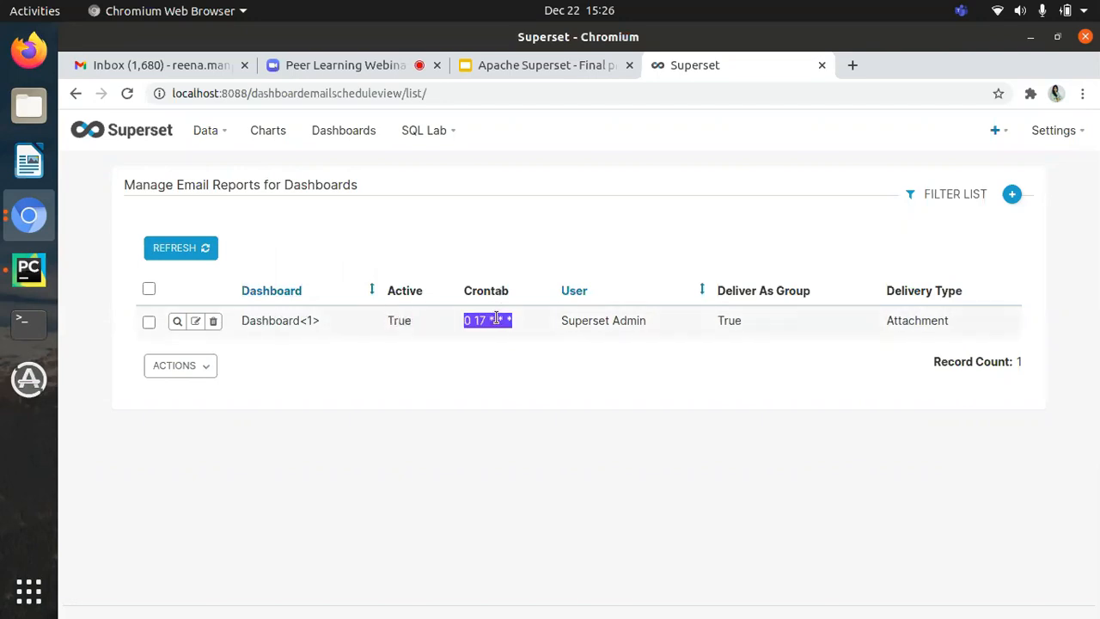
pyautogui.doubleClick(499, 319)
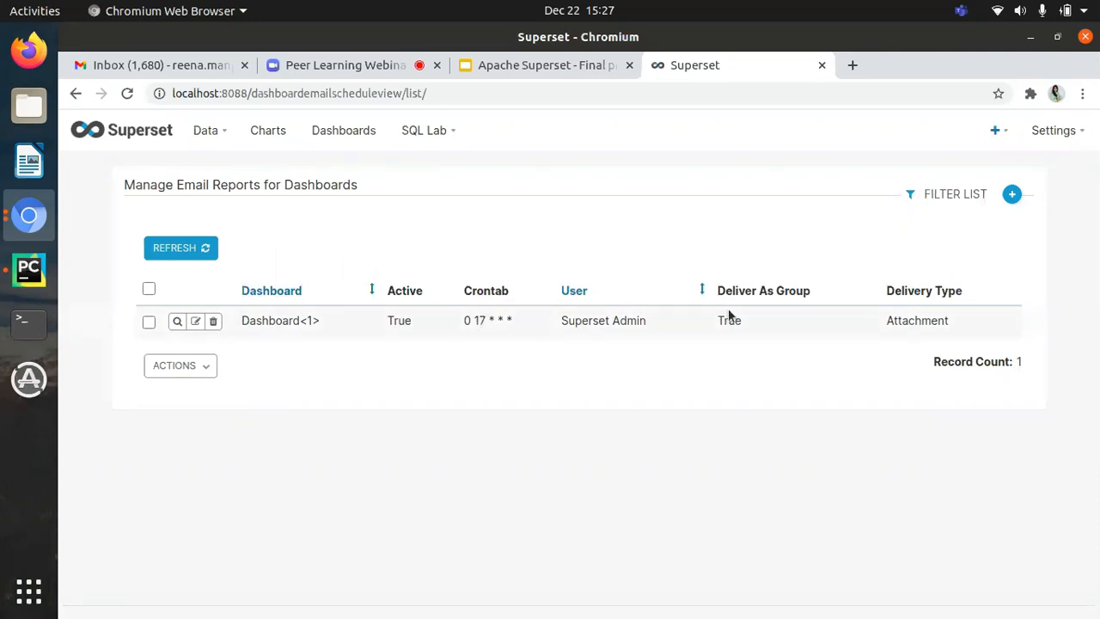
# Step: Open the Dashboard<1> email schedule for editing and review its crontab, recipients and Slack channel fields
pyautogui.click(196, 321)
pyautogui.scroll(-2, 213, 433)
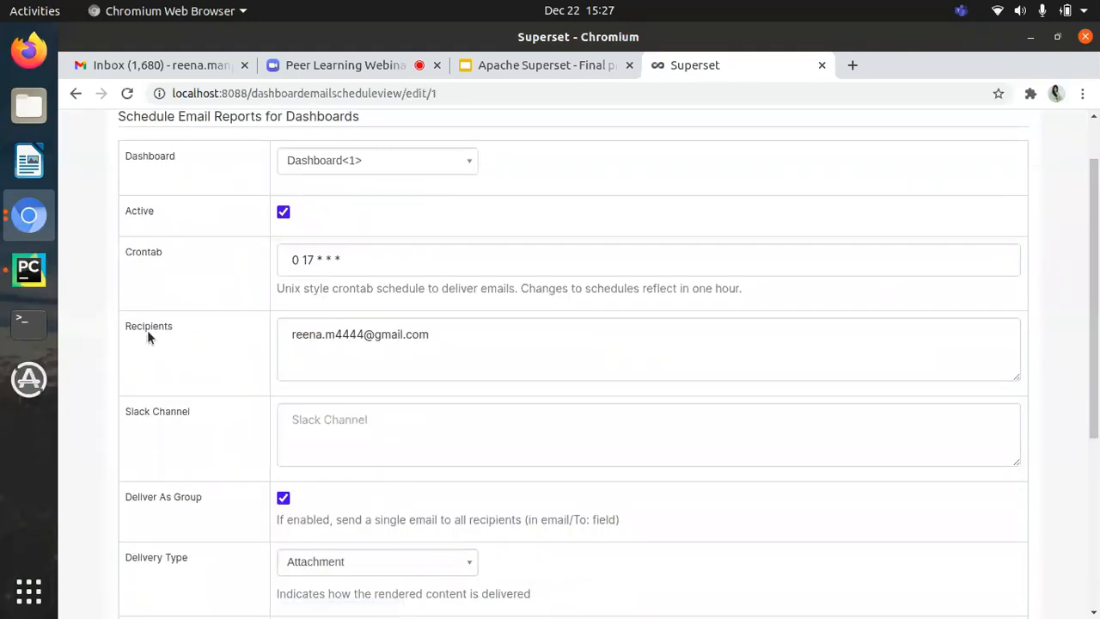
pyautogui.tripleClick(439, 336)
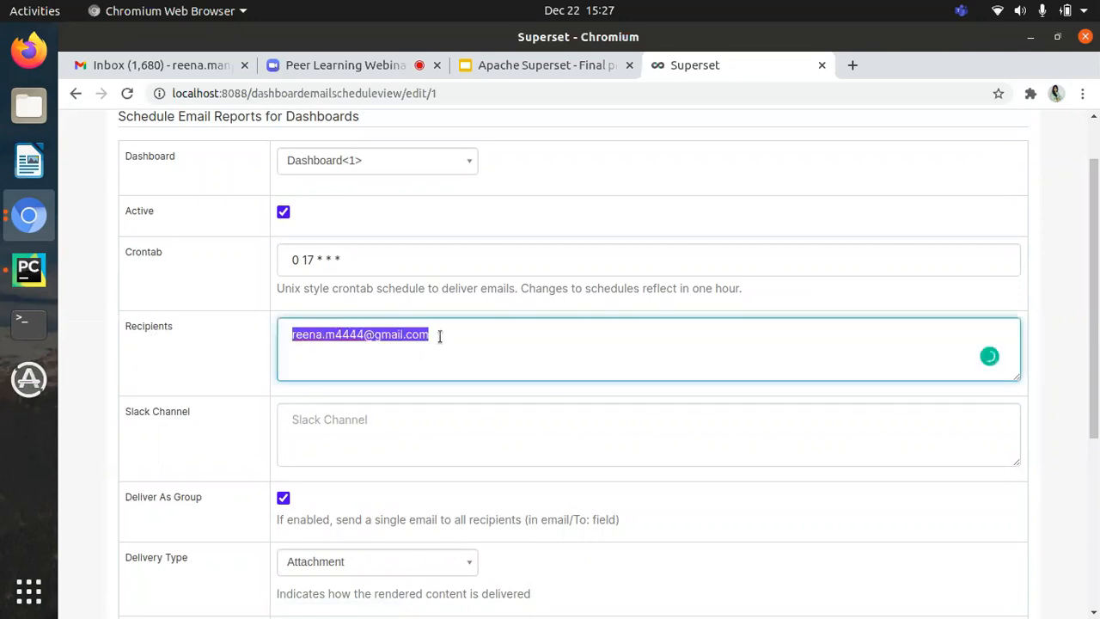
pyautogui.scroll(-1, 219, 392)
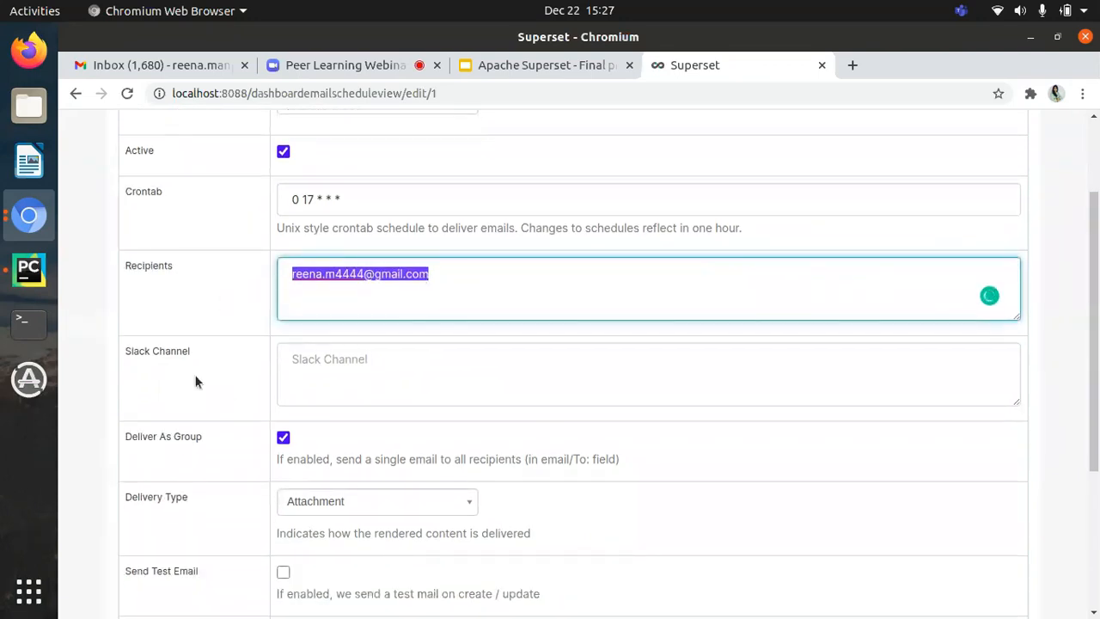
pyautogui.scroll(-1, 173, 355)
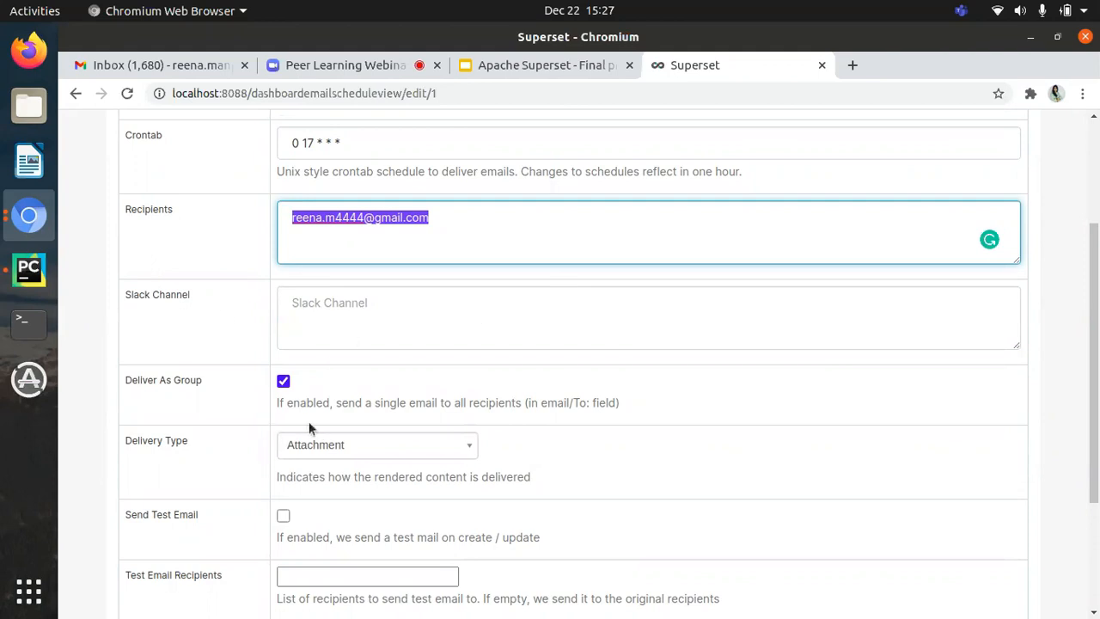
# Step: Review the schedule's delivery type options and test email fields, and return to the list without saving
pyautogui.scroll(-2, 327, 412)
pyautogui.click(397, 368)
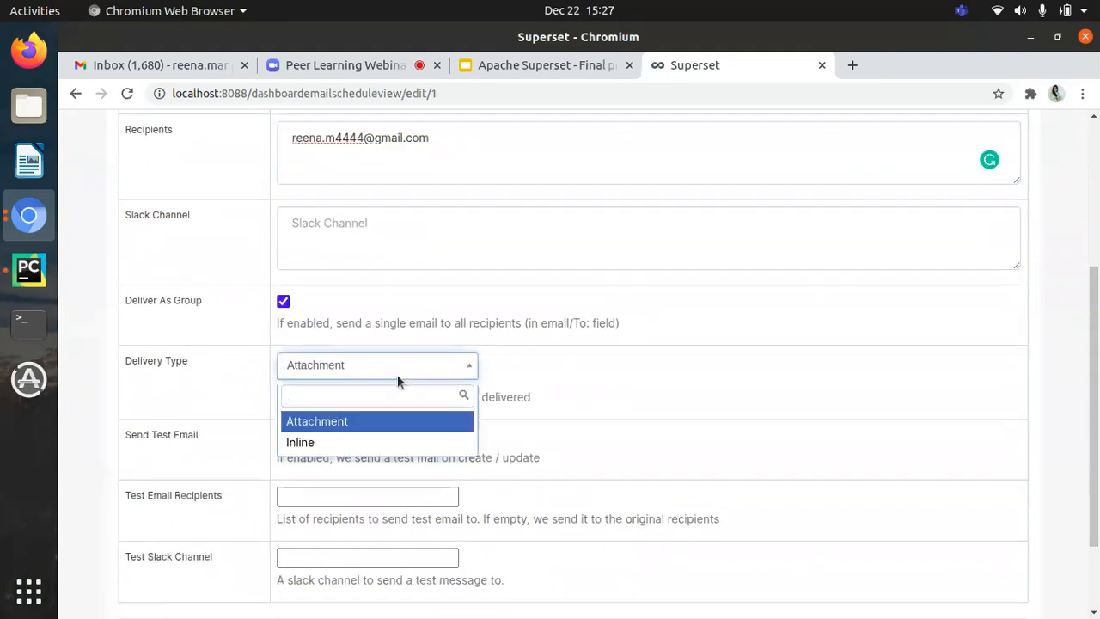
pyautogui.click(198, 432)
pyautogui.scroll(-3, 199, 433)
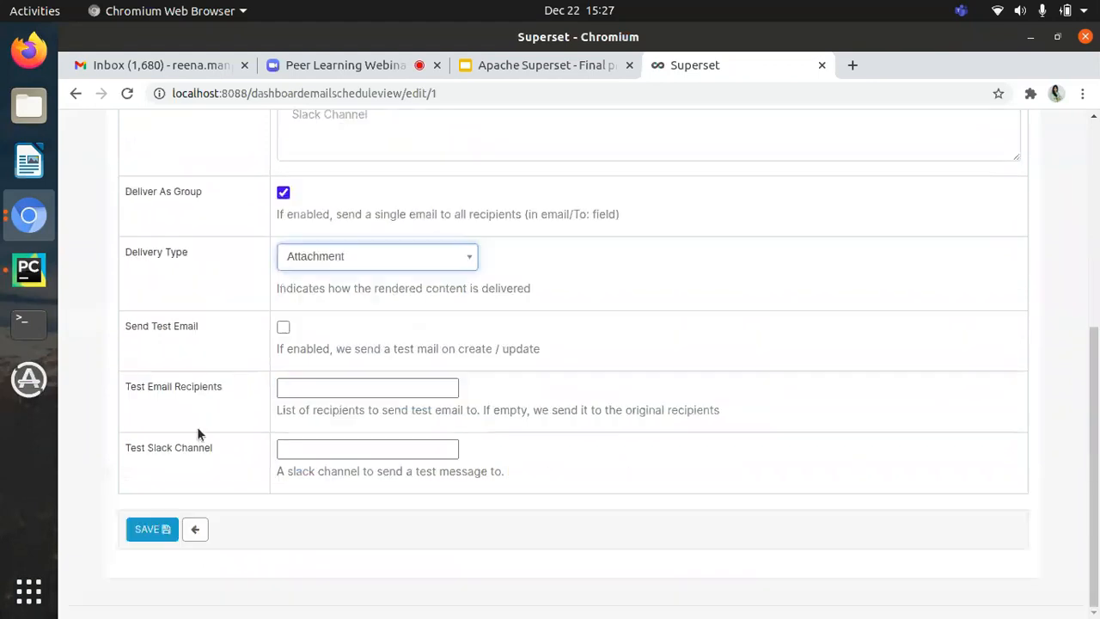
pyautogui.click(195, 528)
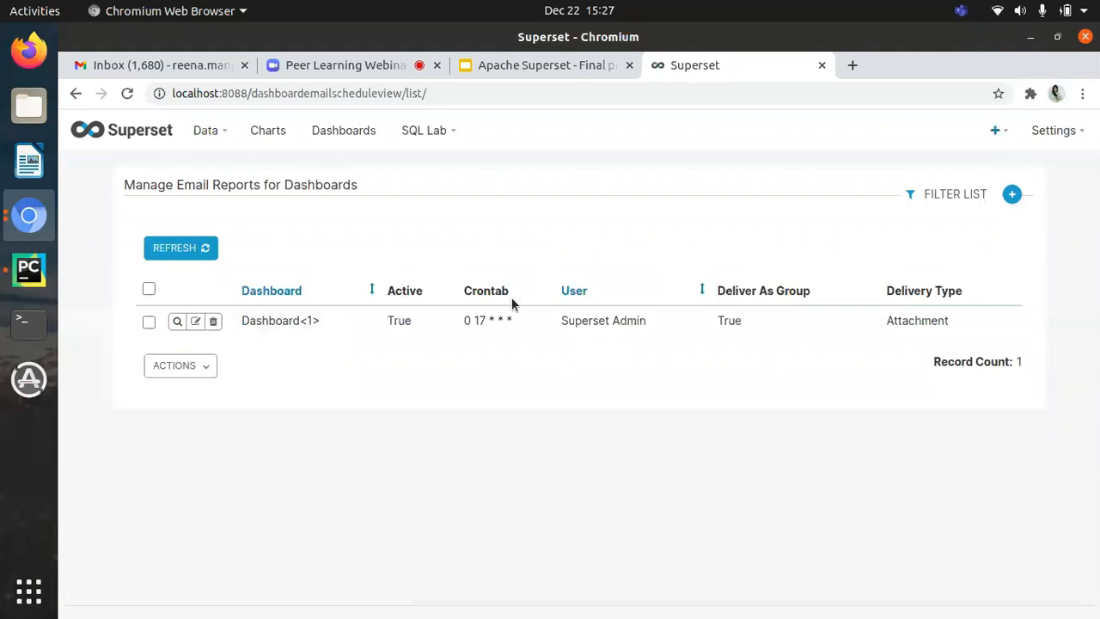
# Step: Open the list of email schedules for charts to view the PurposeOFLoan report
pyautogui.click(1070, 130)
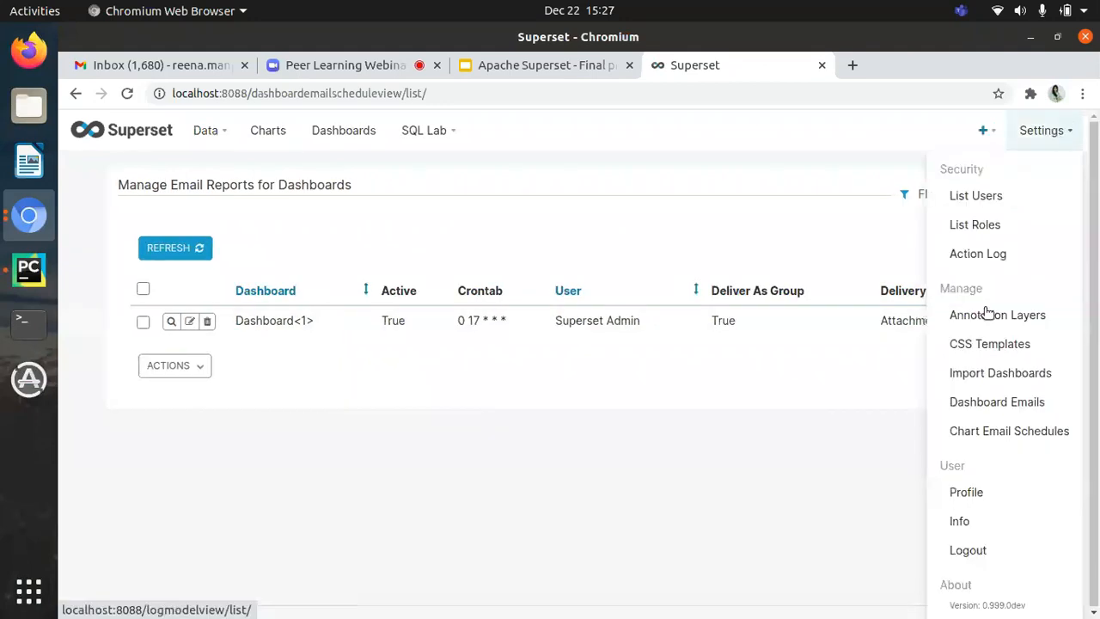
pyautogui.click(1000, 429)
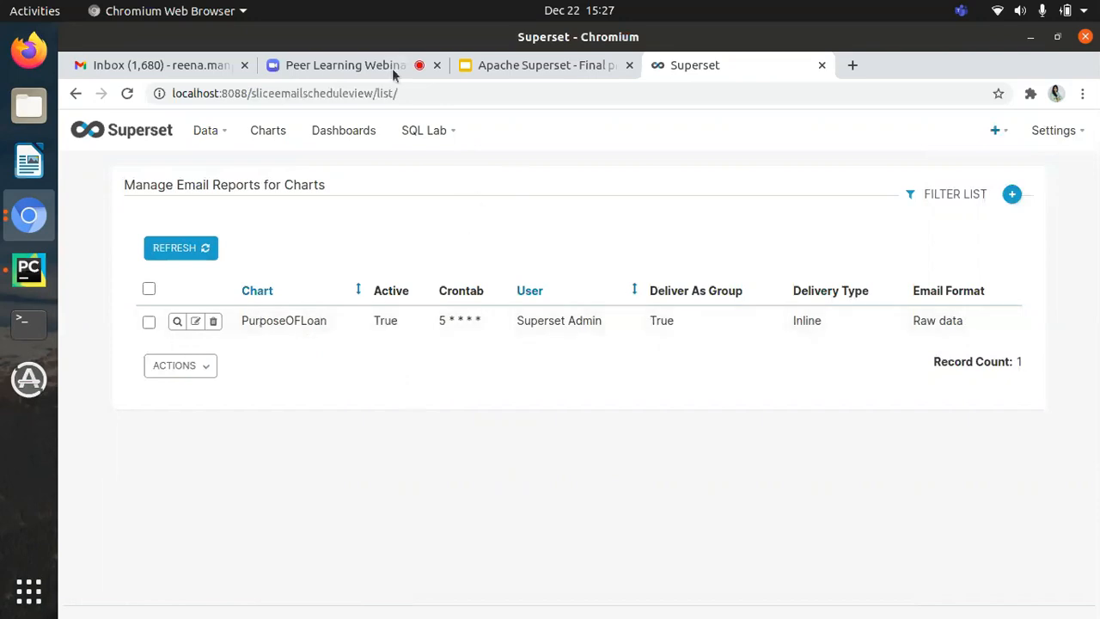
# Step: Switch to the Apache Superset presentation in Google Slides, present from the Demo Workflow slide and advance to Key Takeaways
pyautogui.click(548, 69)
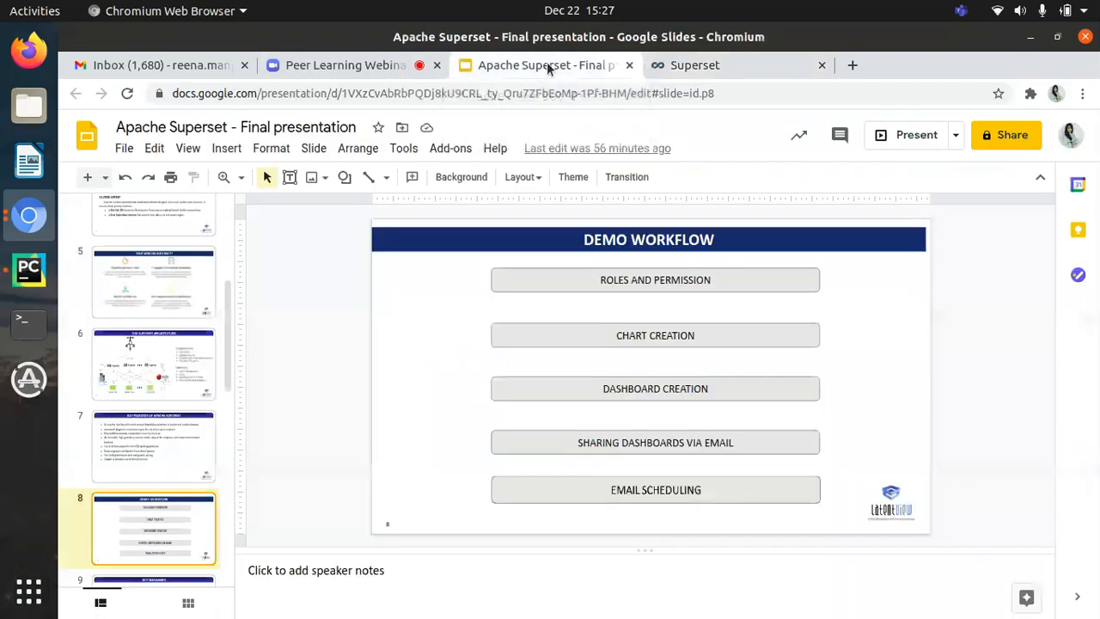
pyautogui.click(895, 143)
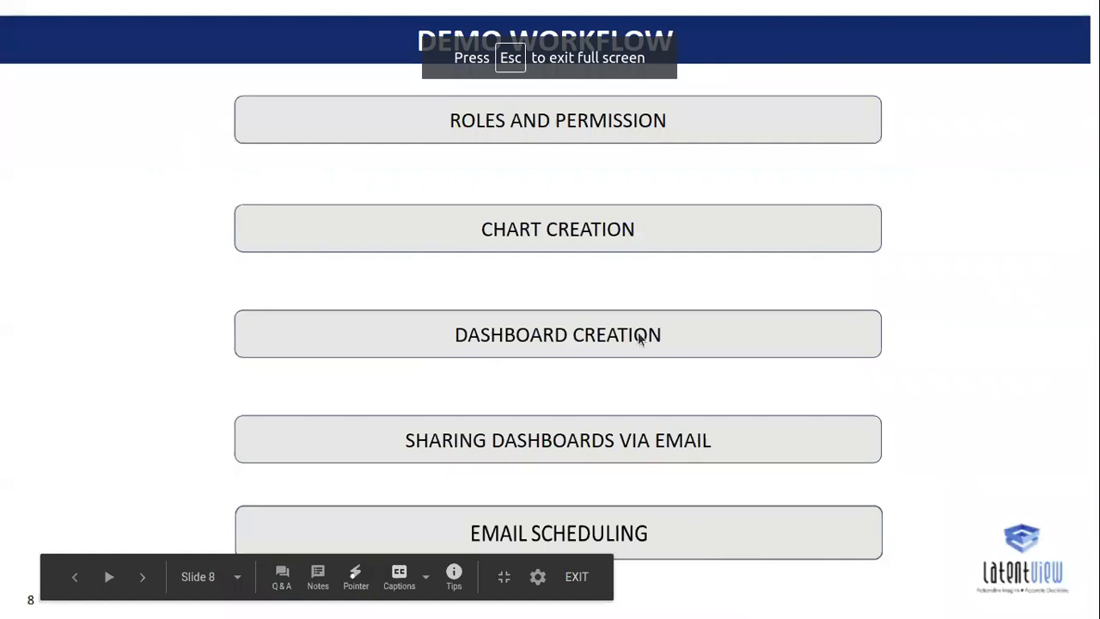
pyautogui.press('Right')
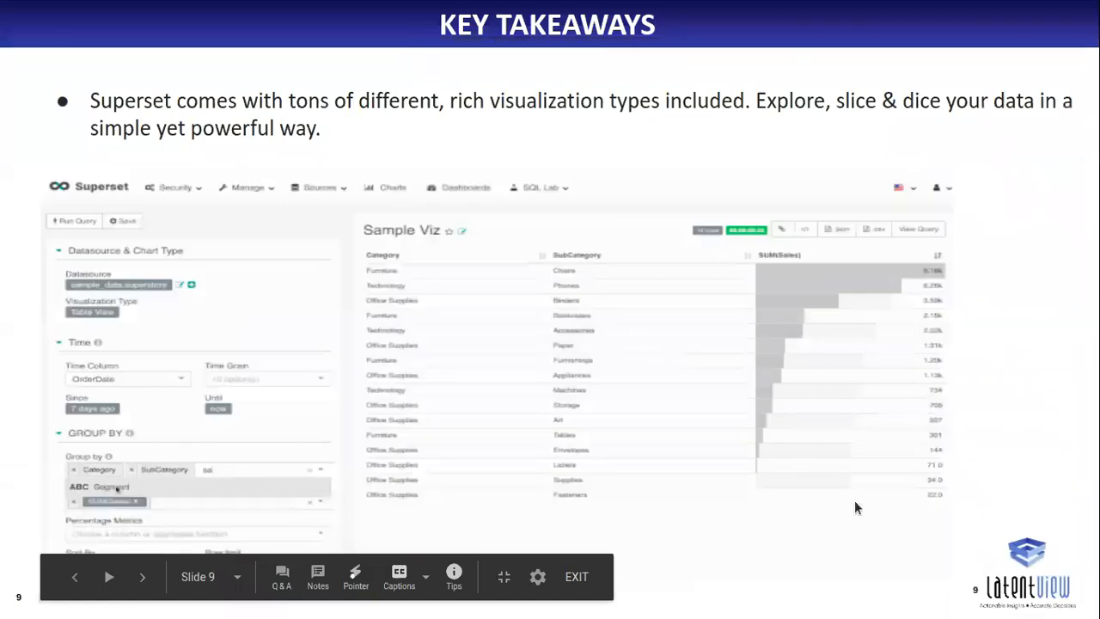